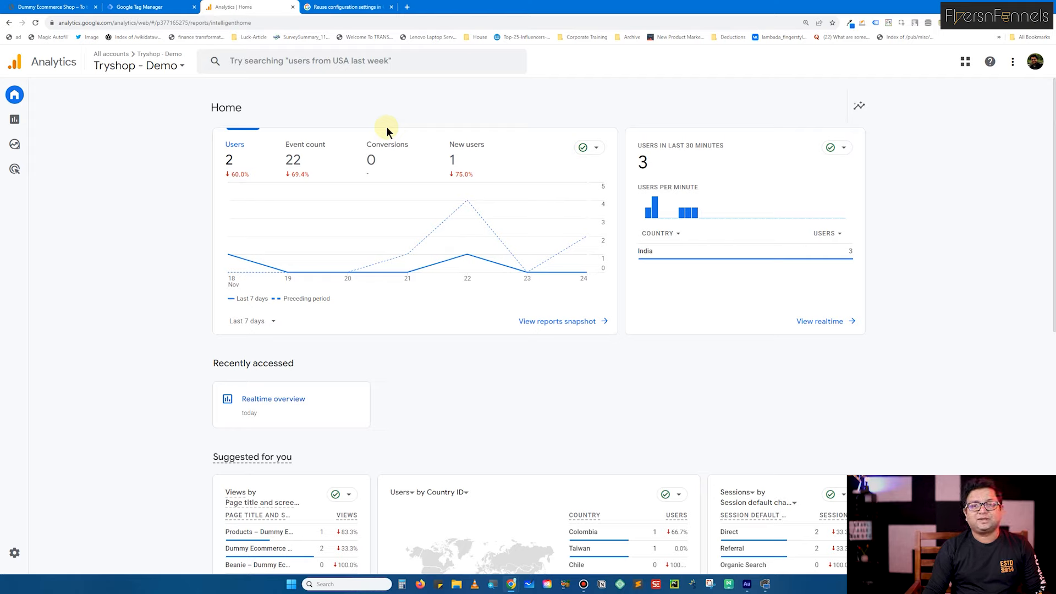
# - Start a new tag in Google Tag Manager, examine the Google Analytics and Google Ads tag types, and discard the tag
pyautogui.click(146, 7)
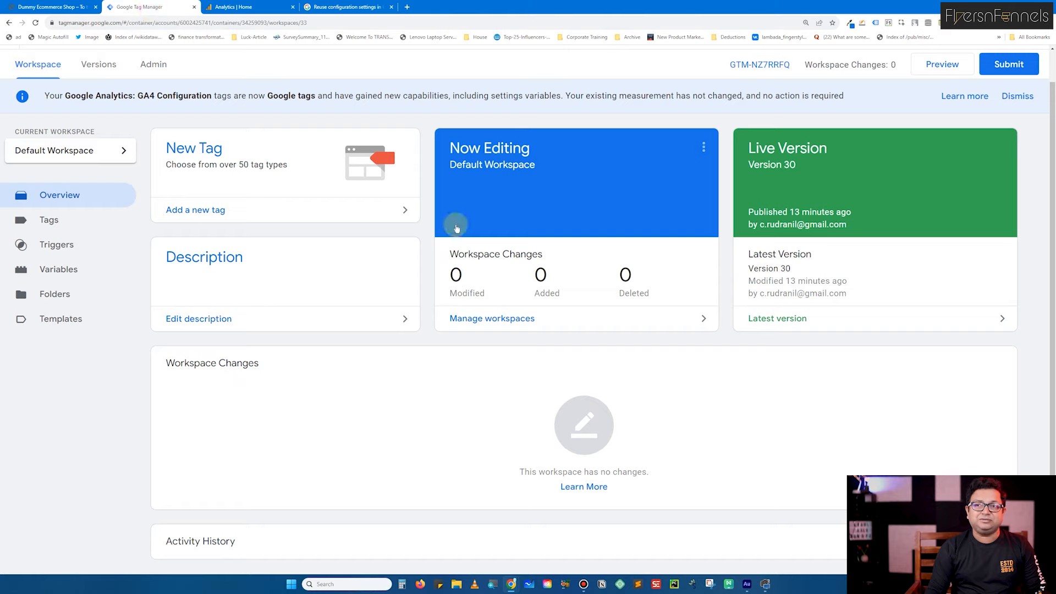
pyautogui.click(83, 222)
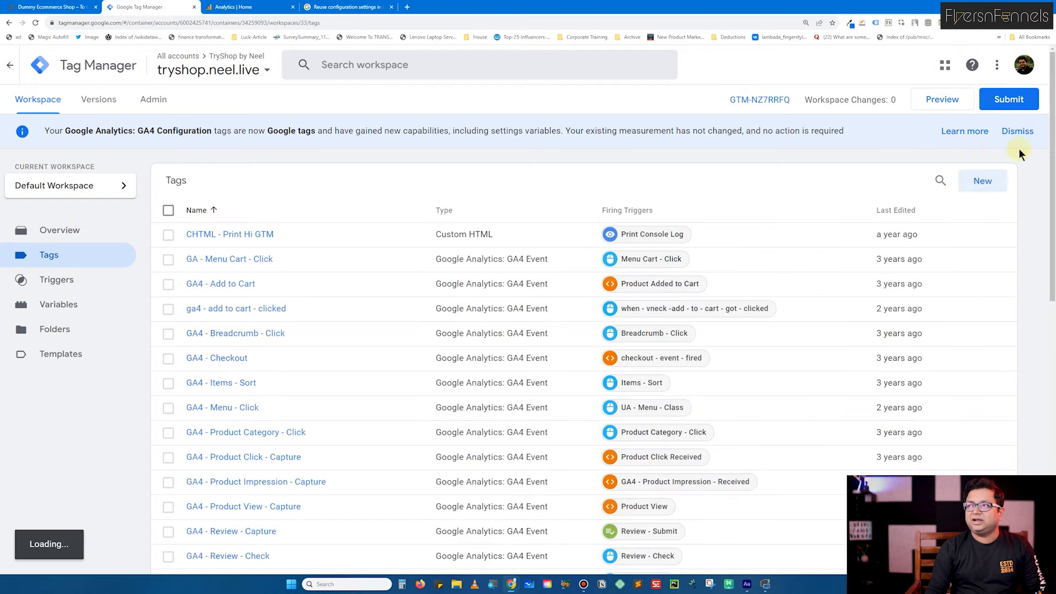
pyautogui.click(986, 180)
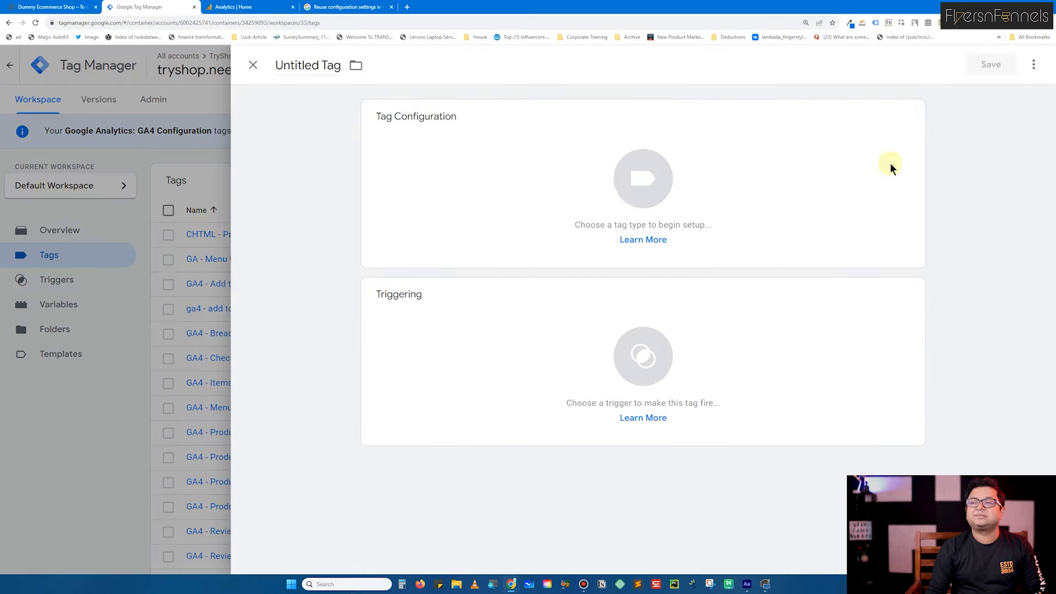
pyautogui.click(485, 178)
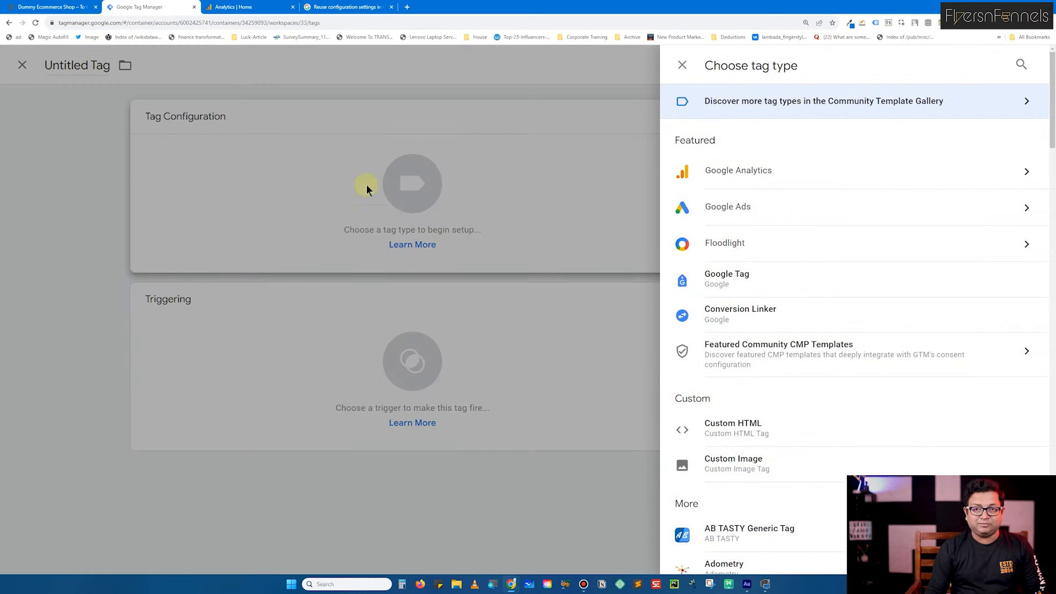
pyautogui.click(785, 161)
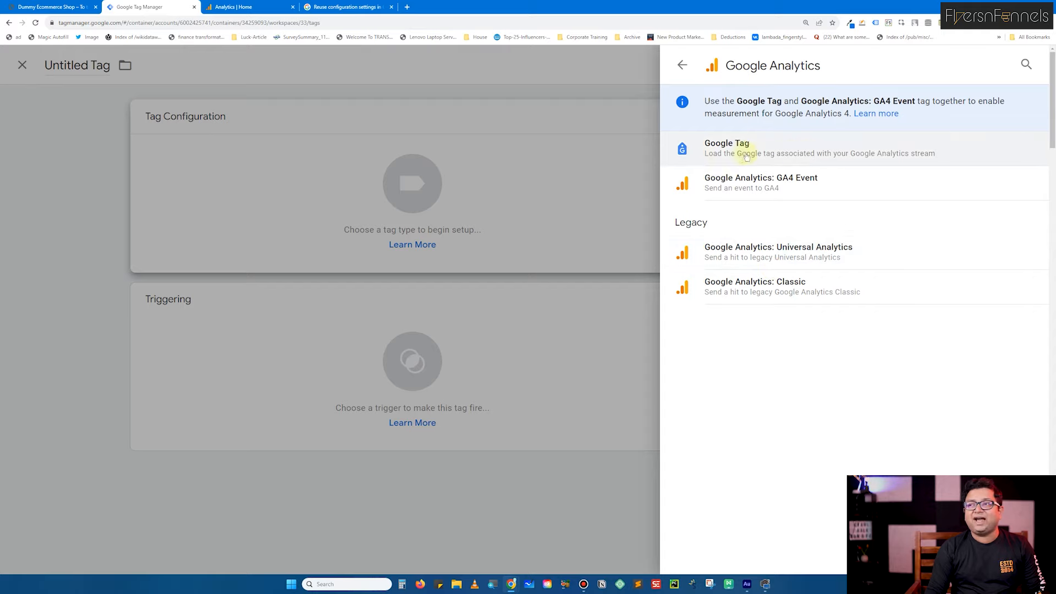
pyautogui.click(682, 65)
pyautogui.click(799, 214)
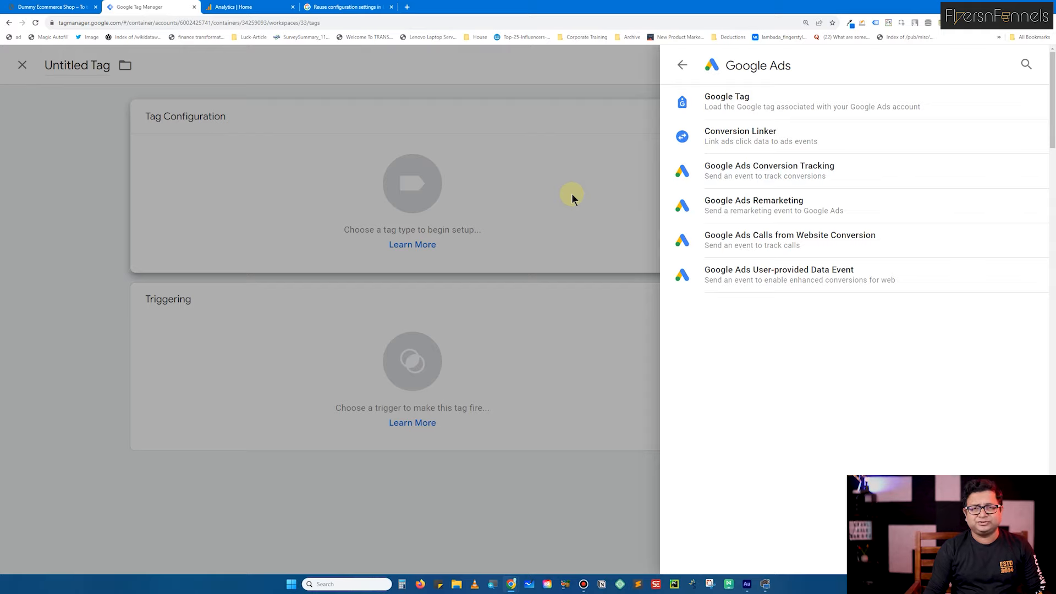
pyautogui.click(682, 65)
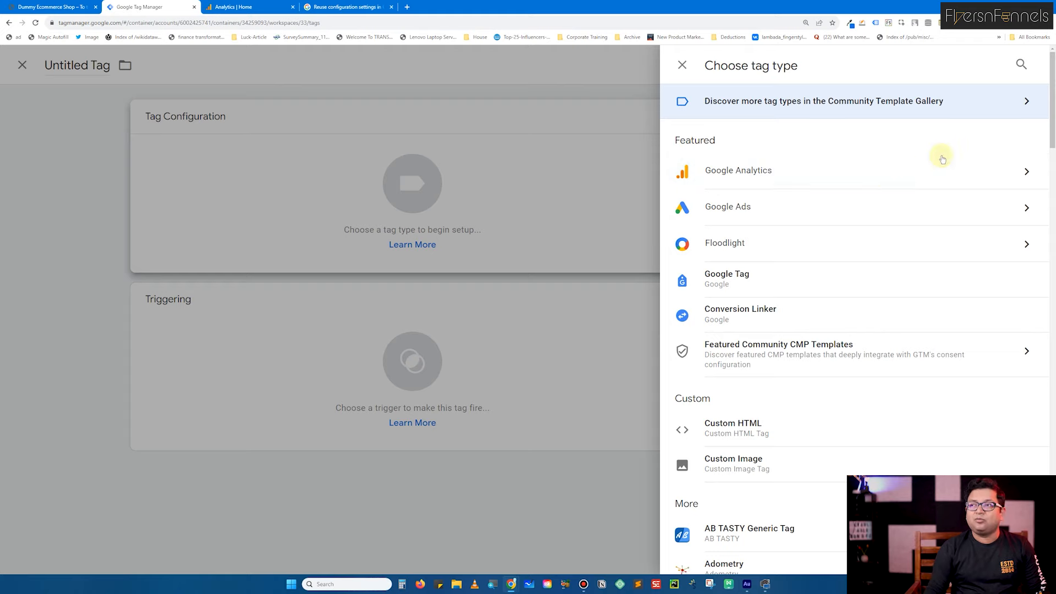
pyautogui.click(900, 160)
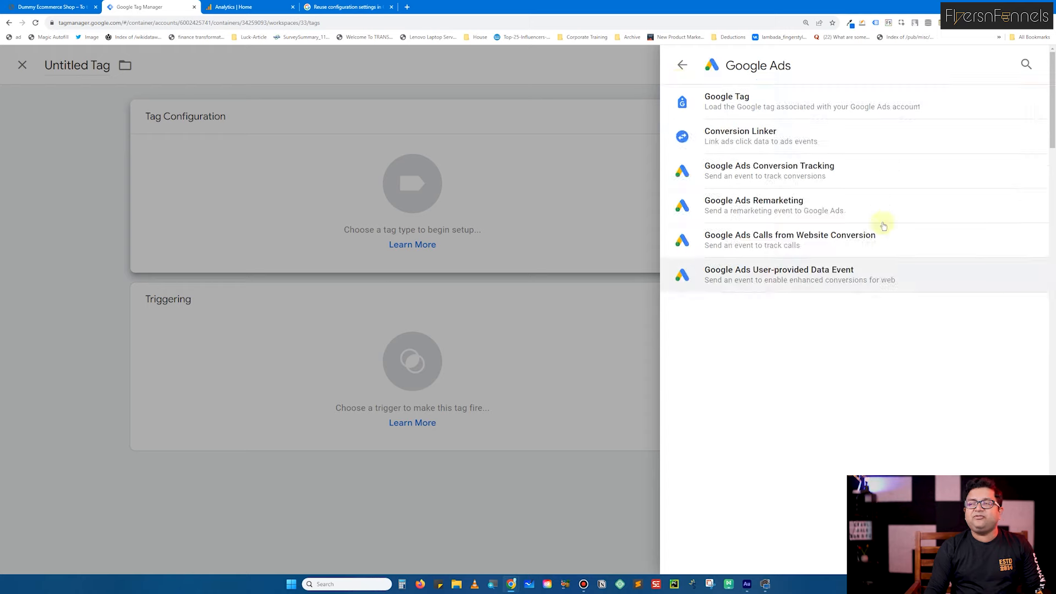
pyautogui.click(682, 66)
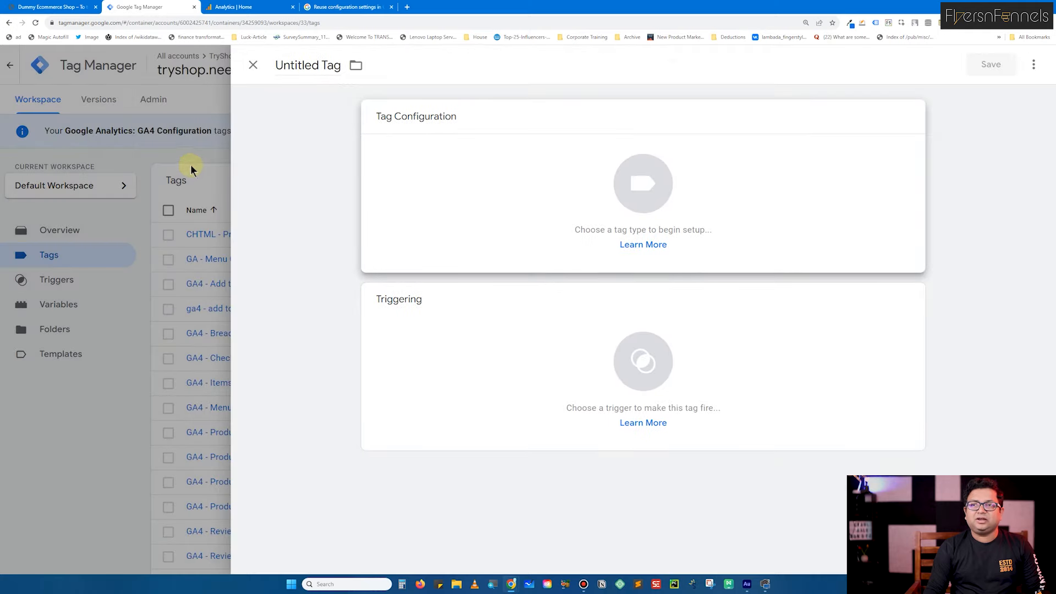
pyautogui.click(191, 165)
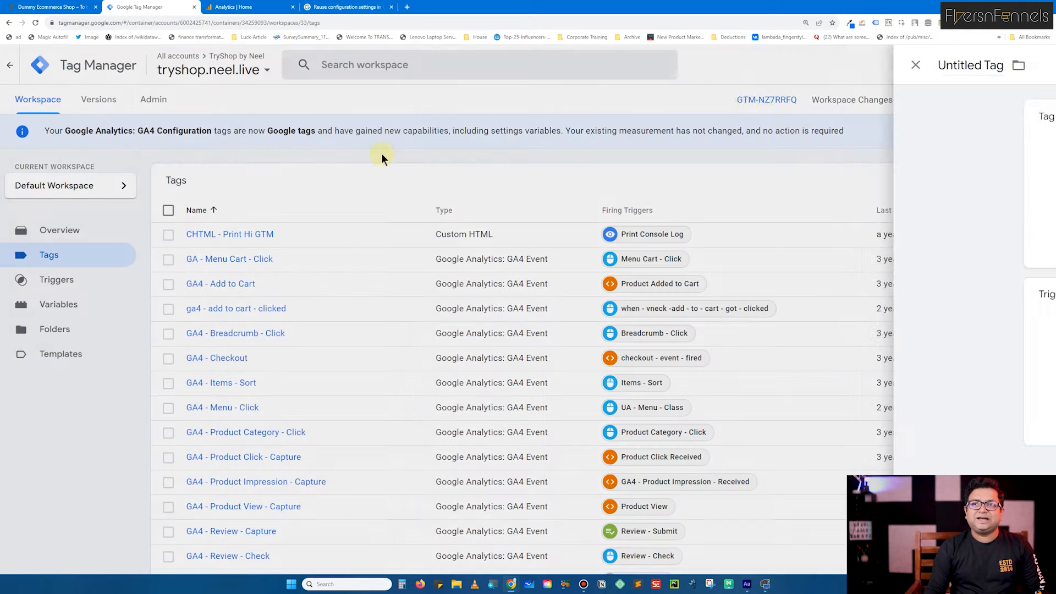
# - Move the Analytics browser tab next to the Dummy Ecommerce Shop tab
pyautogui.click(58, 7)
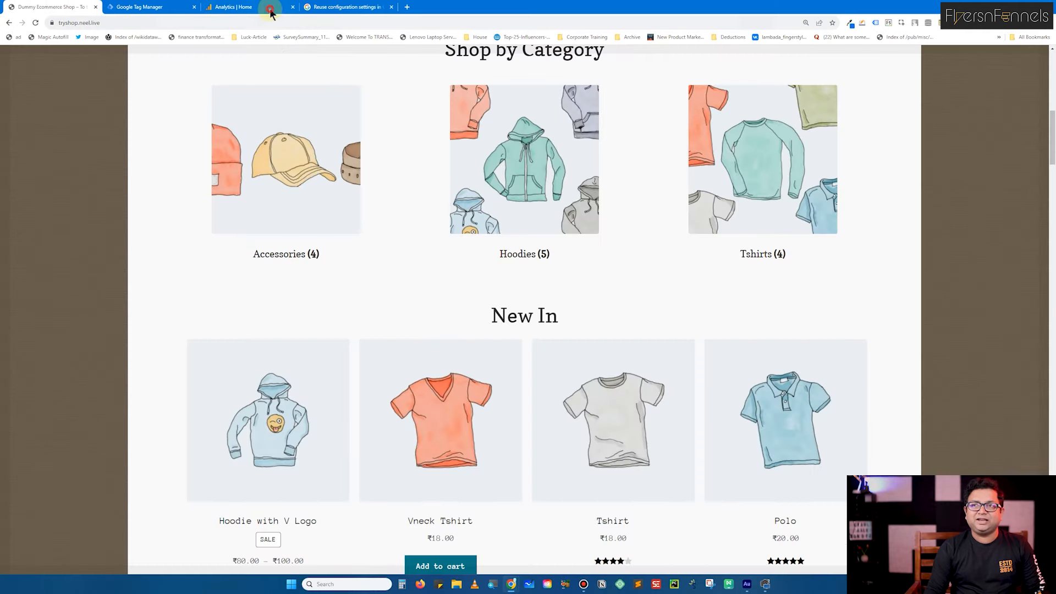
pyautogui.click(252, 8)
pyautogui.moveTo(252, 7); pyautogui.dragTo(153, 11)
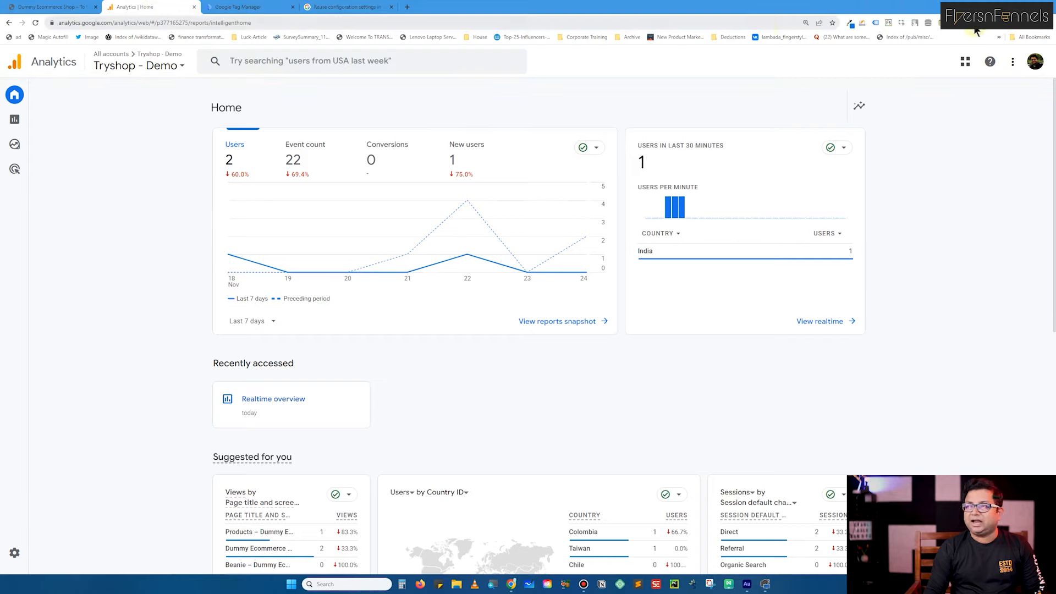
# - Open the shop site tryshop.neel.live in a new incognito window
pyautogui.click(1047, 23)
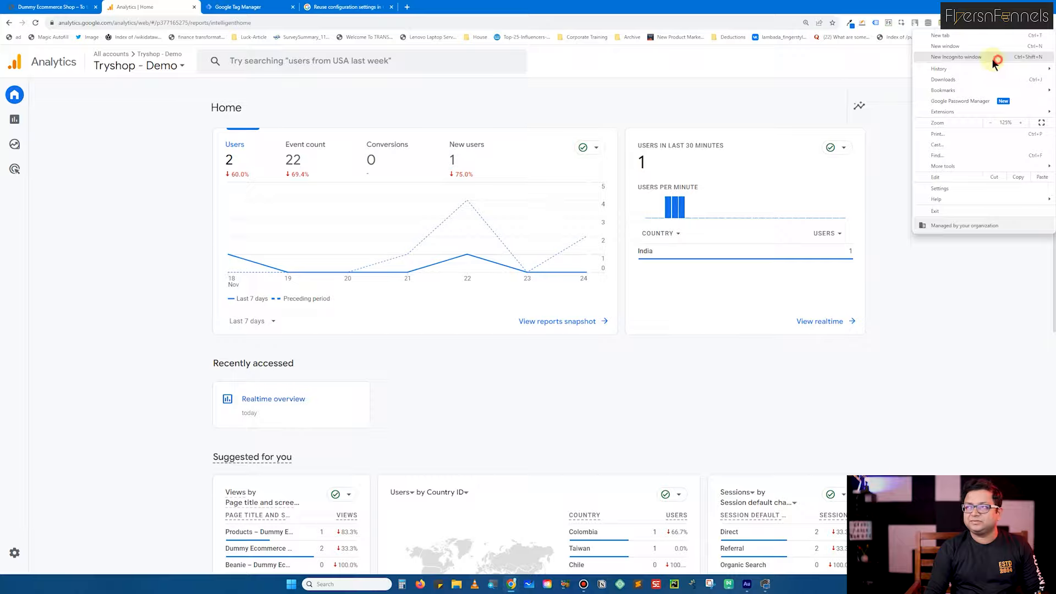
pyautogui.click(992, 58)
pyautogui.write('tryh')
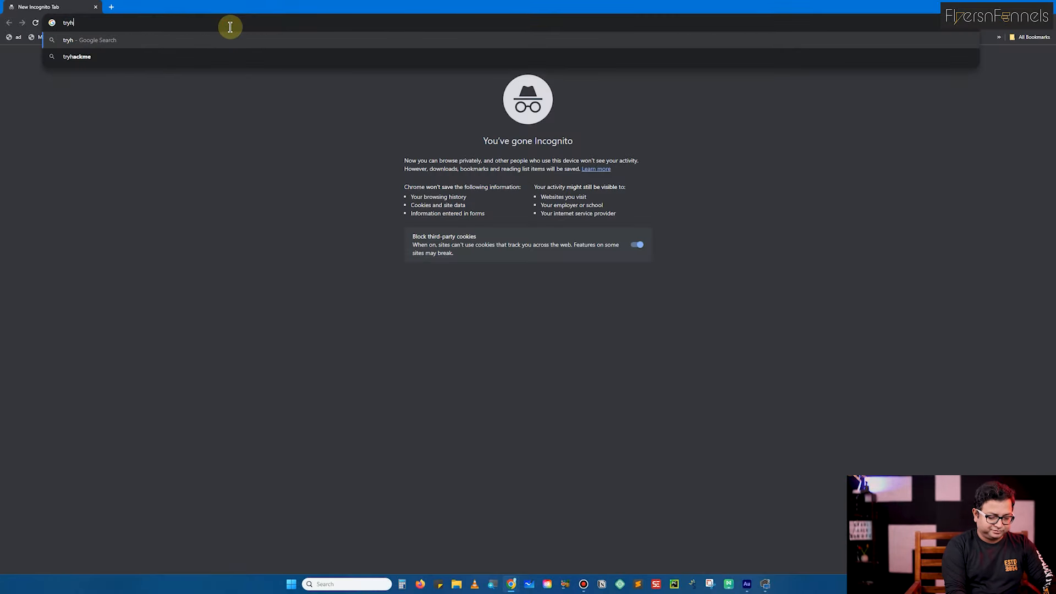
pyautogui.press('BackSpace')
pyautogui.write('sho')
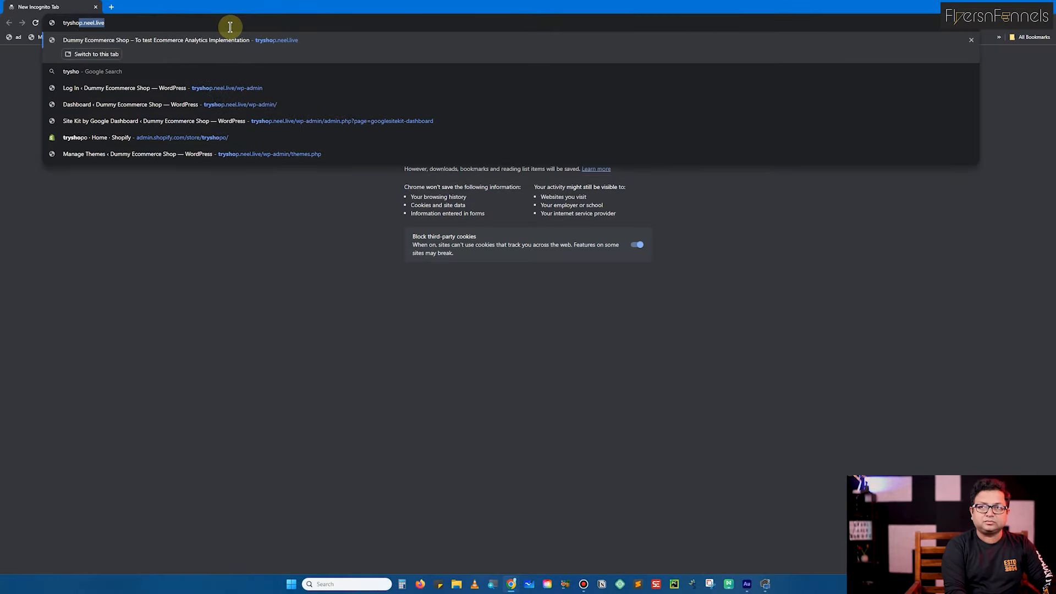
pyautogui.press('Return')
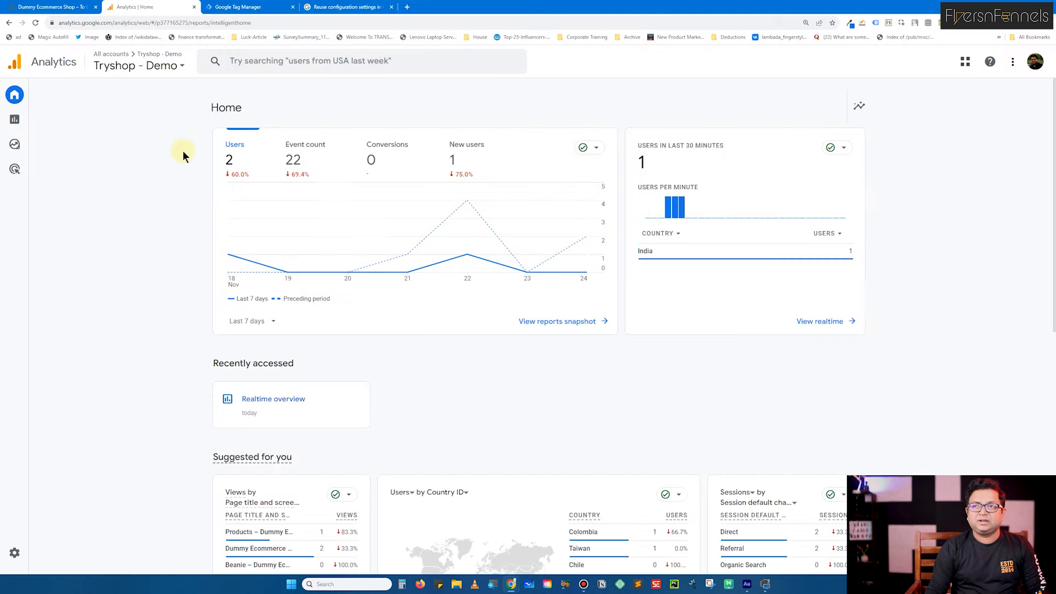
# - Examine the Realtime overview in Analytics for the visit made on the shop page in the incognito window
pyautogui.hotkey('alt', 'Tab')
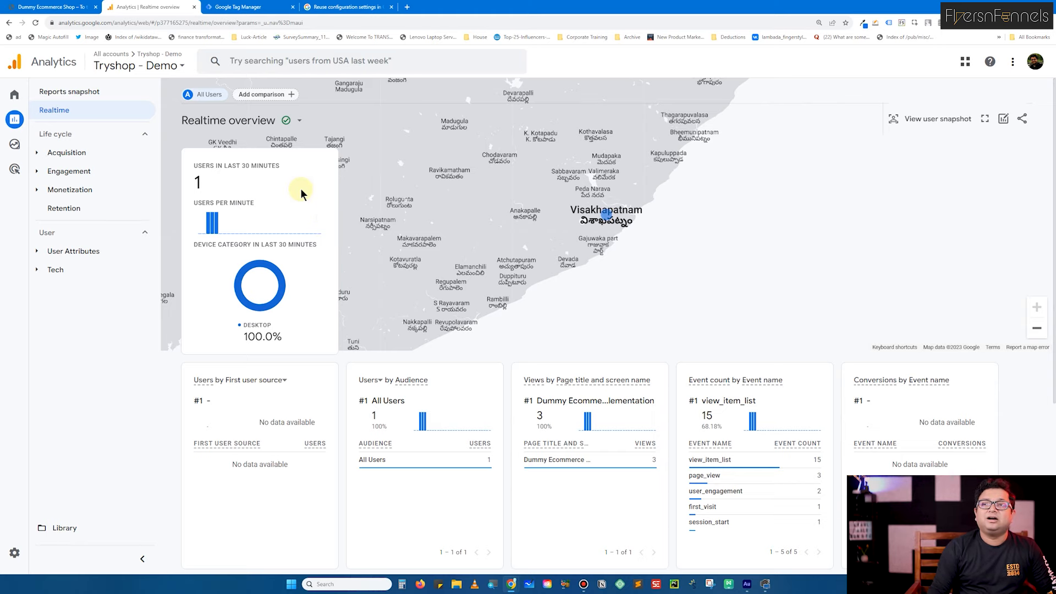
pyautogui.hotkey('alt', 'Tab')
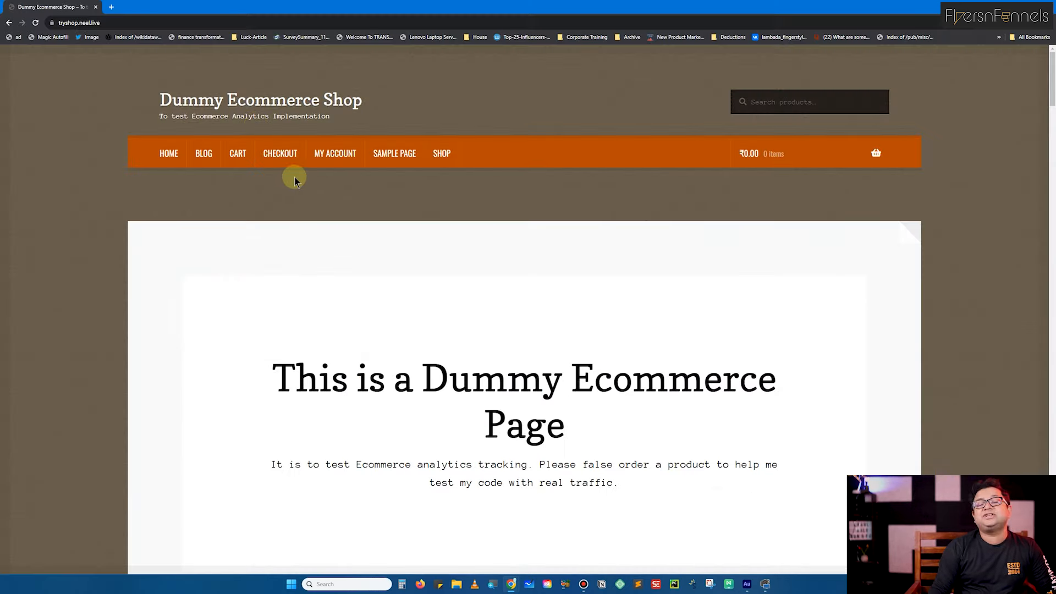
pyautogui.hotkey('alt', 'Tab')
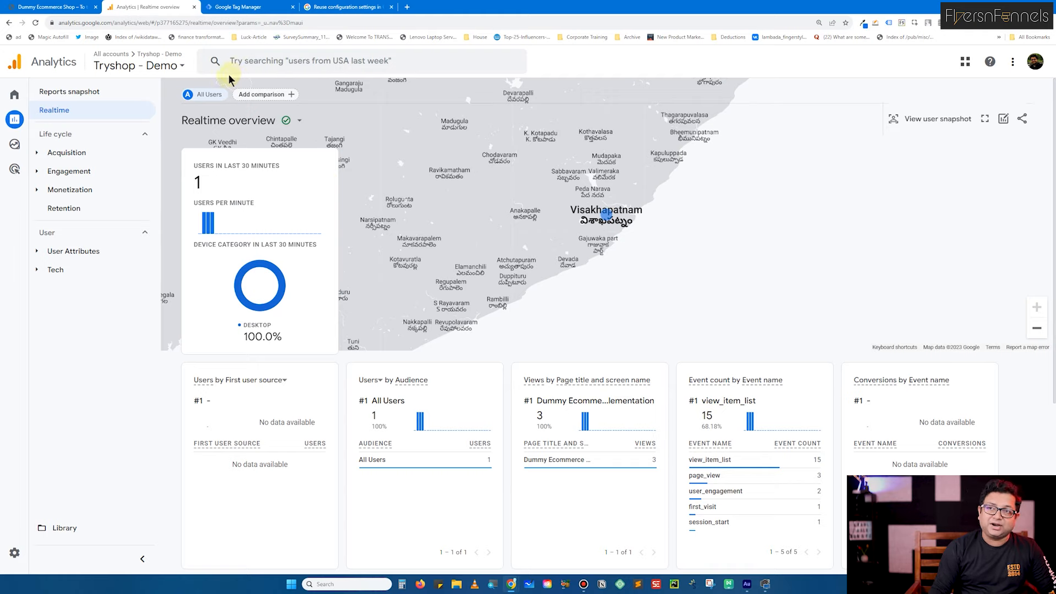
# - Create a new tag in Google Tag Manager with the Google Analytics type Google Tag
pyautogui.click(250, 7)
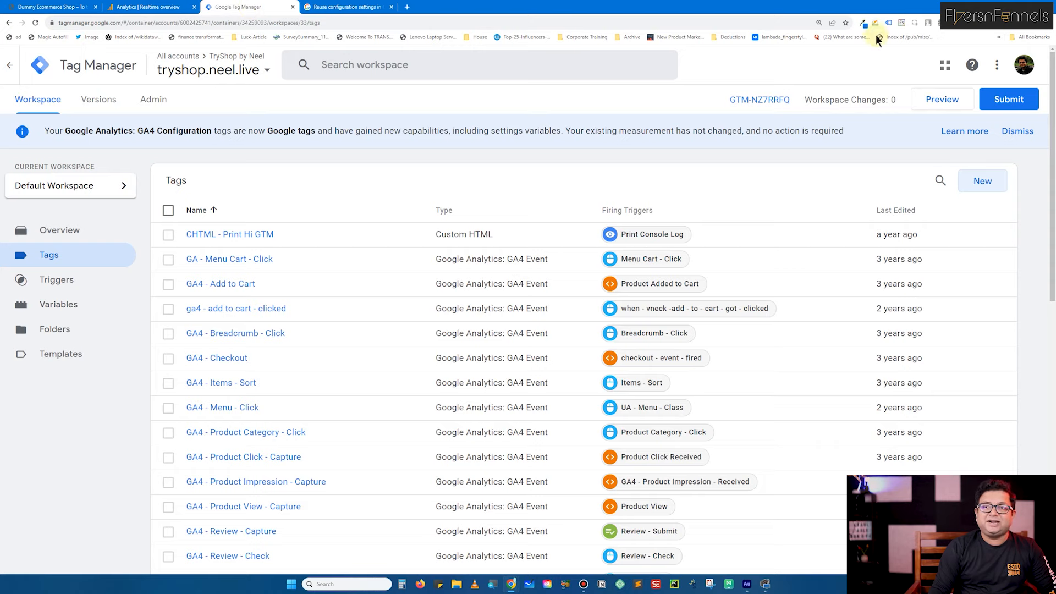
pyautogui.click(985, 180)
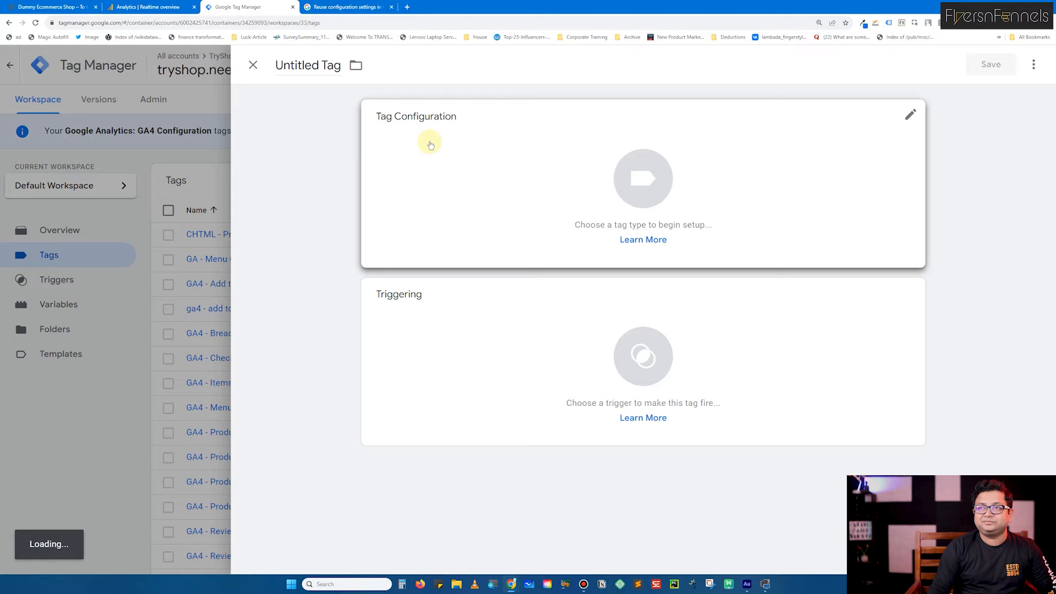
pyautogui.click(488, 180)
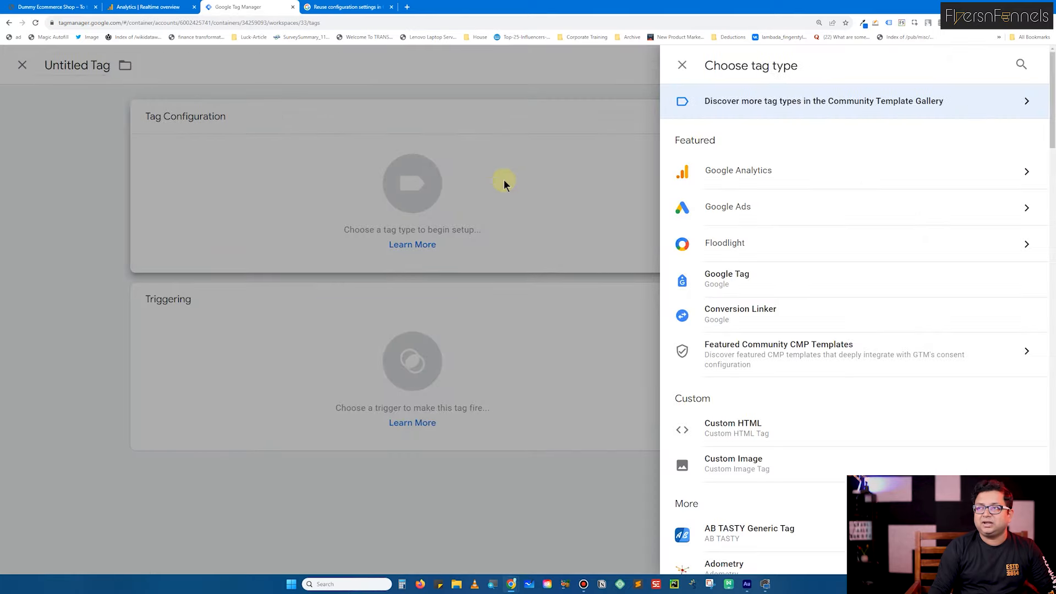
pyautogui.click(832, 169)
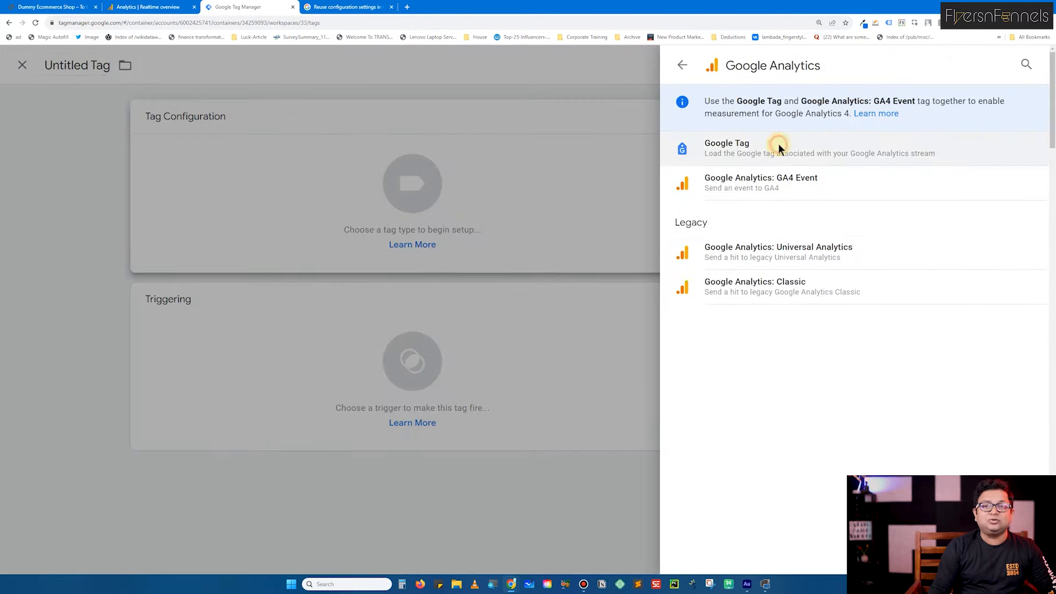
pyautogui.click(777, 145)
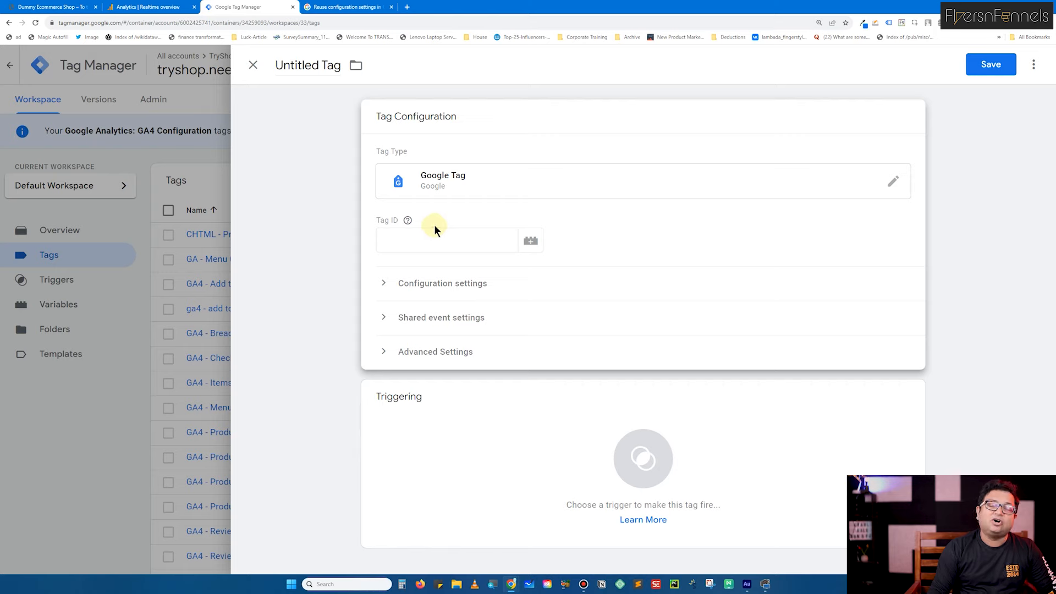
# - Copy the measurement ID from the Tryshop - Demo Website data stream in the Google Analytics admin settings
pyautogui.click(158, 8)
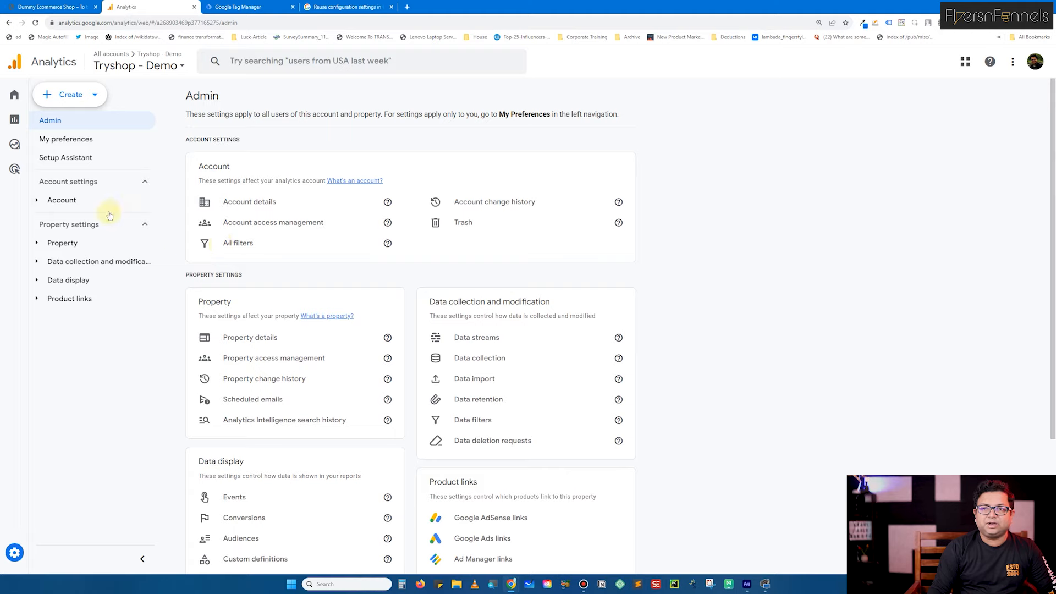
pyautogui.click(474, 337)
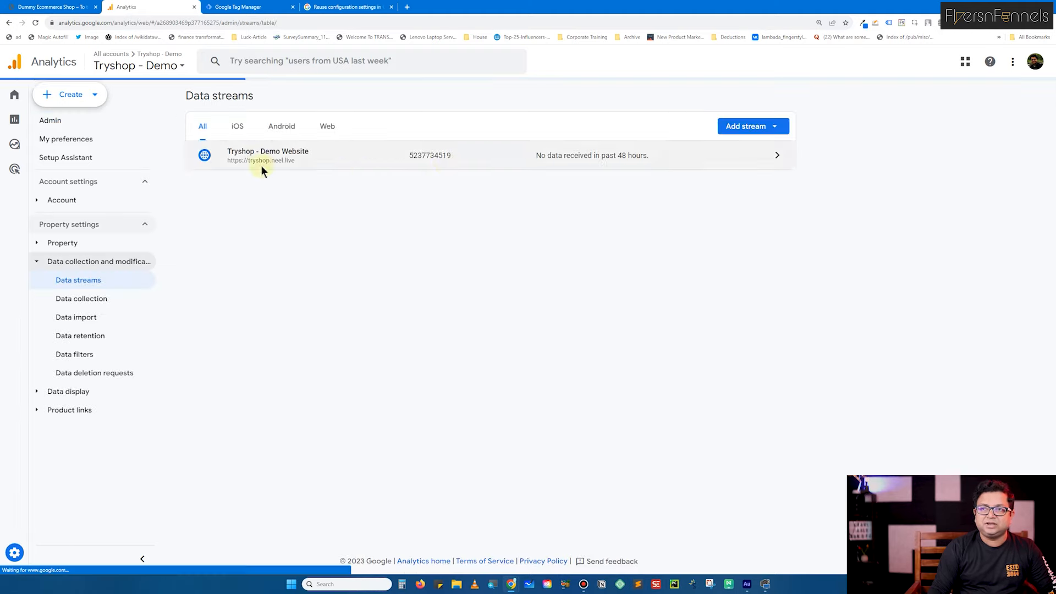
pyautogui.click(314, 159)
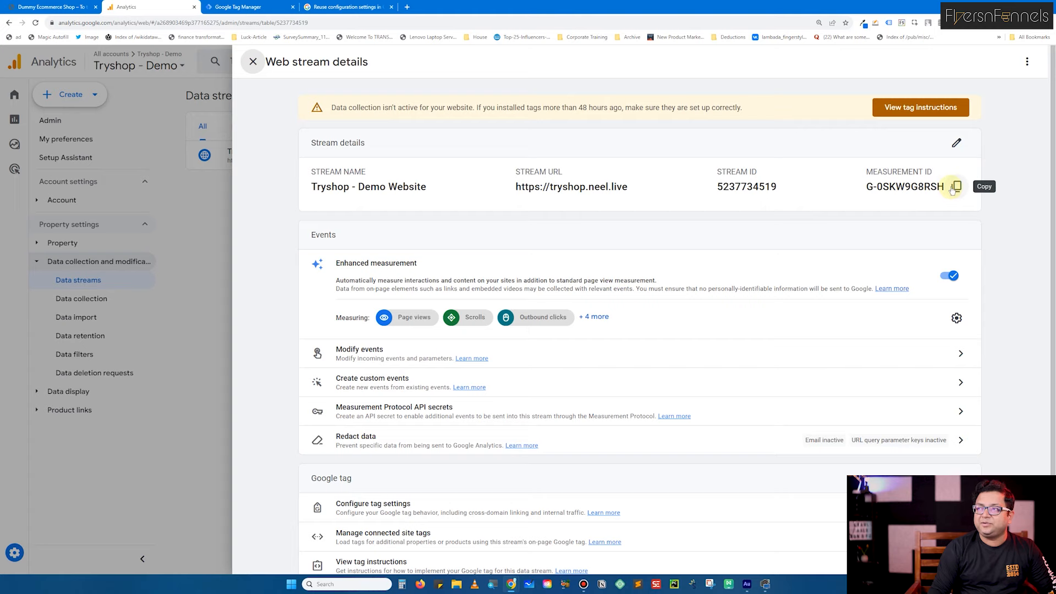
pyautogui.click(955, 186)
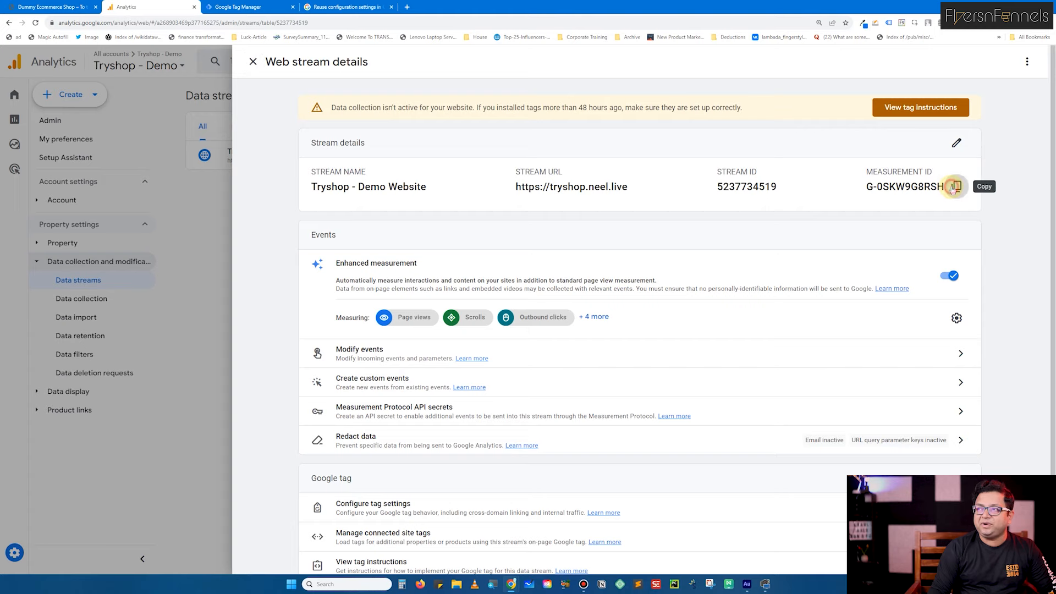
# - Paste the copied measurement ID as the new tag's Tag ID in Tag Manager and set All Pages as its firing trigger
pyautogui.click(262, 10)
pyautogui.click(427, 240)
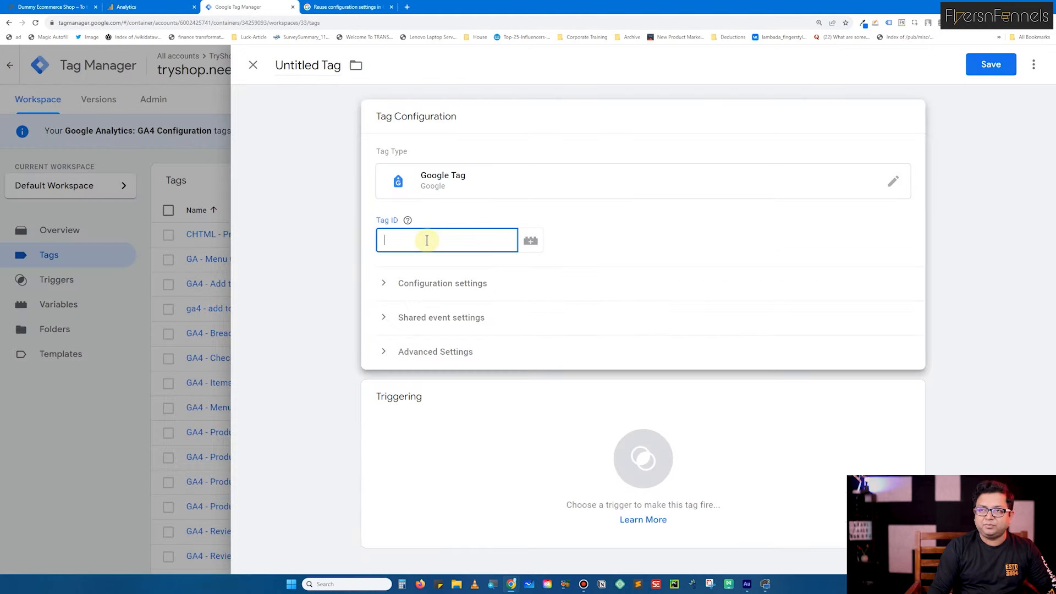
pyautogui.hotkey('ctrl', 'v')
pyautogui.click(721, 246)
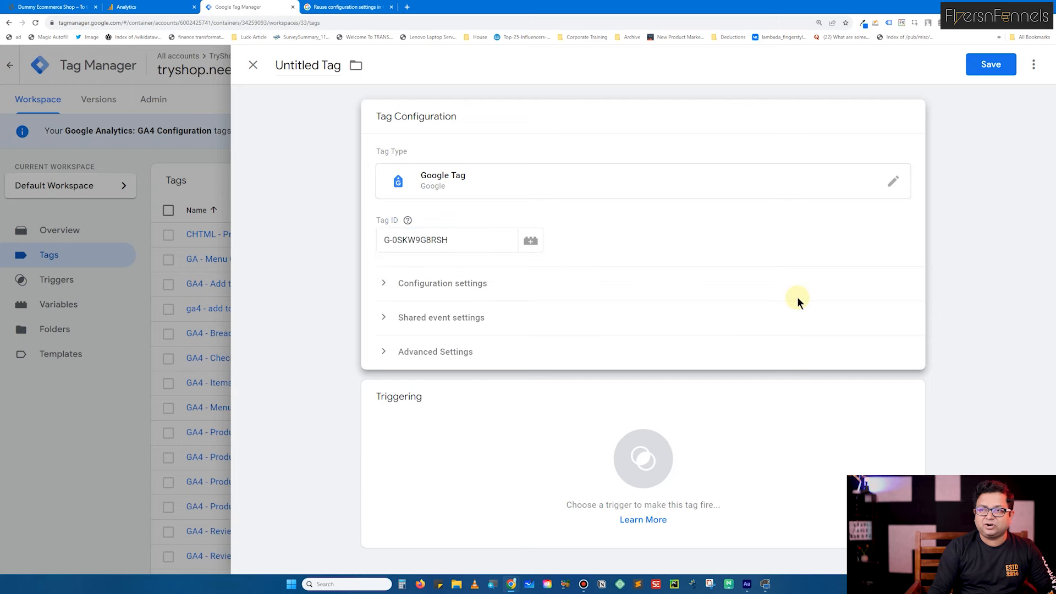
pyautogui.click(557, 436)
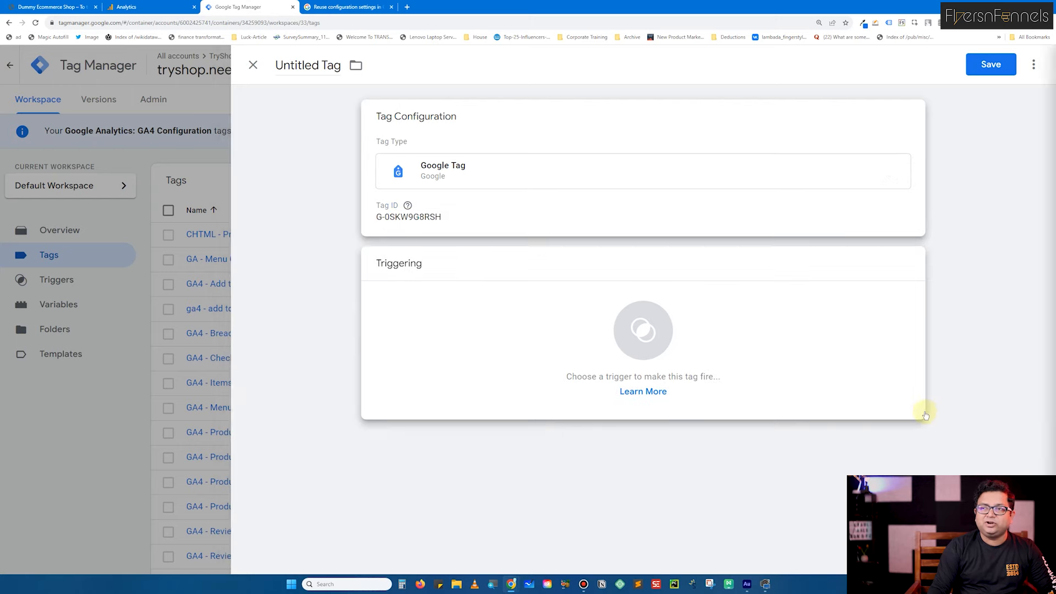
pyautogui.click(458, 123)
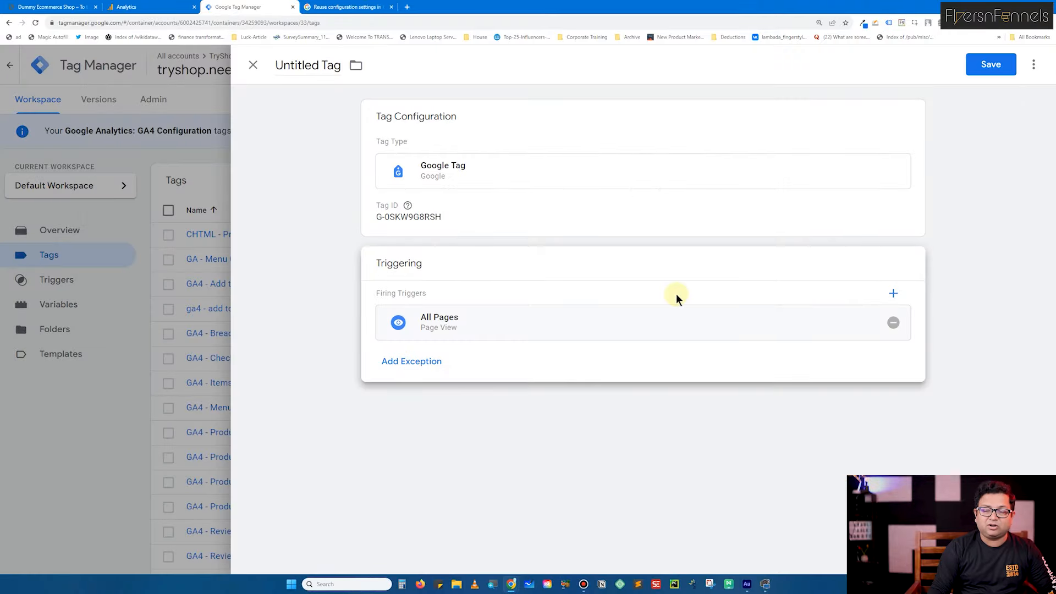
# - Name the untitled tag with the copied measurement ID and save it
pyautogui.click(315, 64)
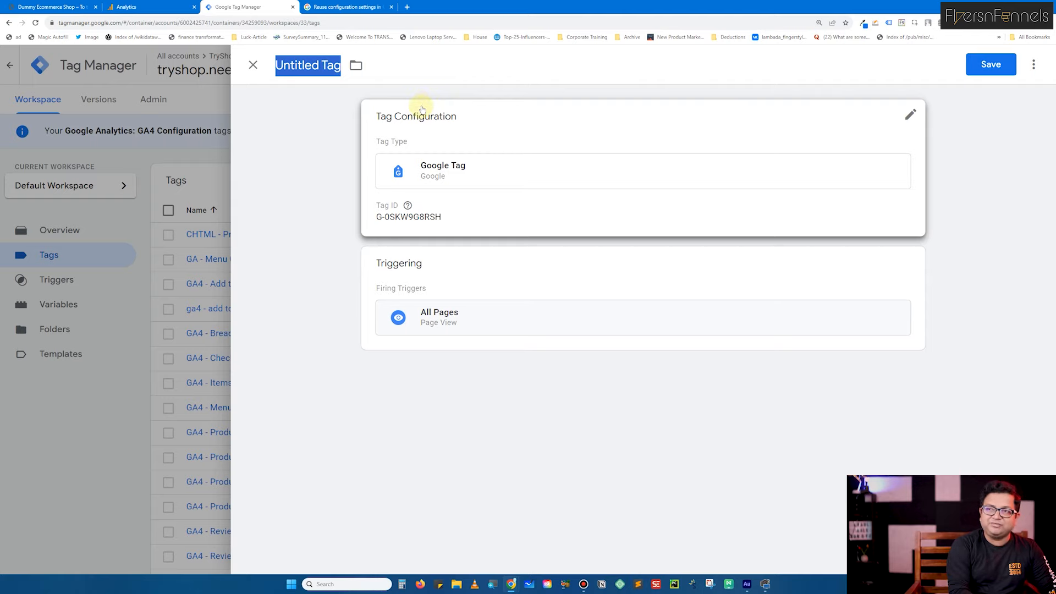
pyautogui.hotkey('ctrl', 'v')
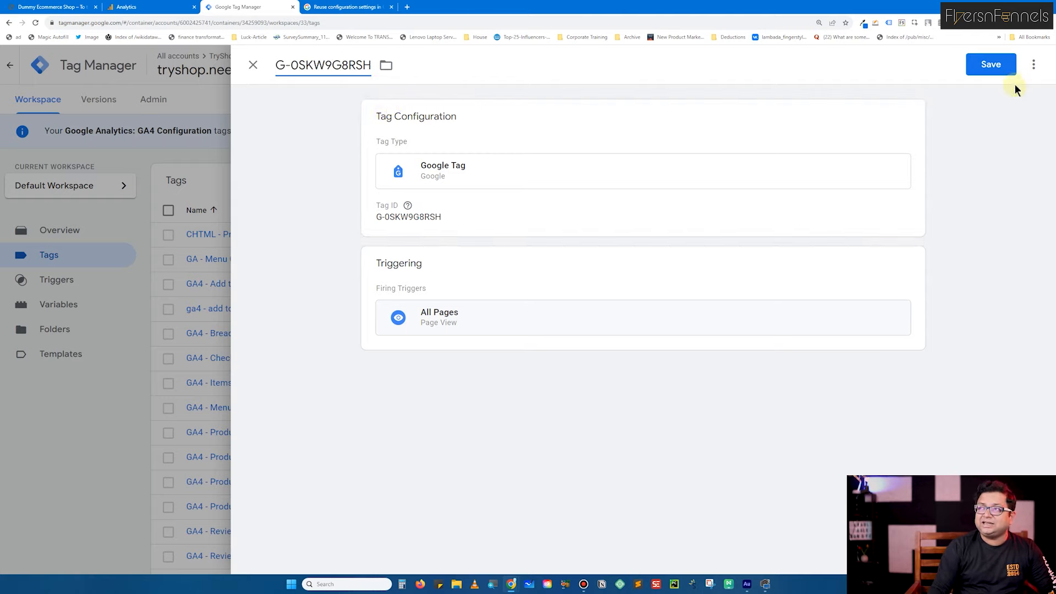
pyautogui.click(990, 65)
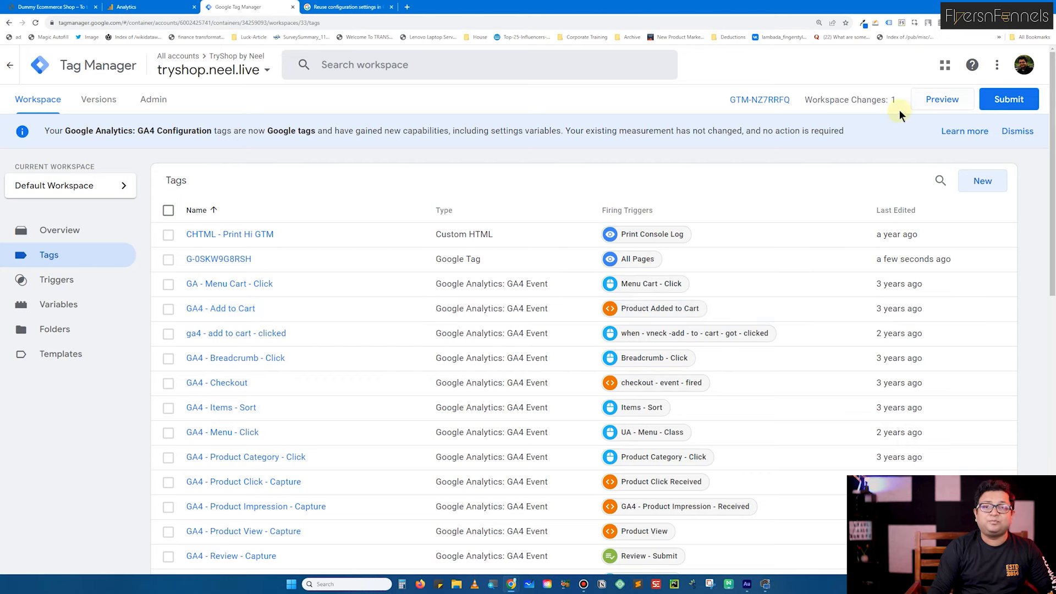
pyautogui.click(939, 100)
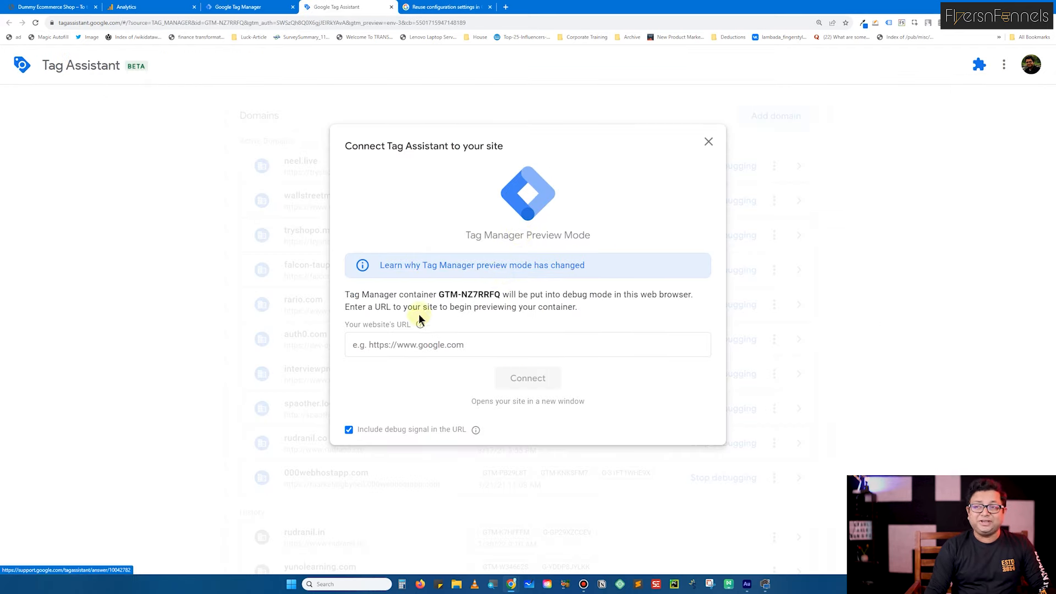
pyautogui.click(411, 344)
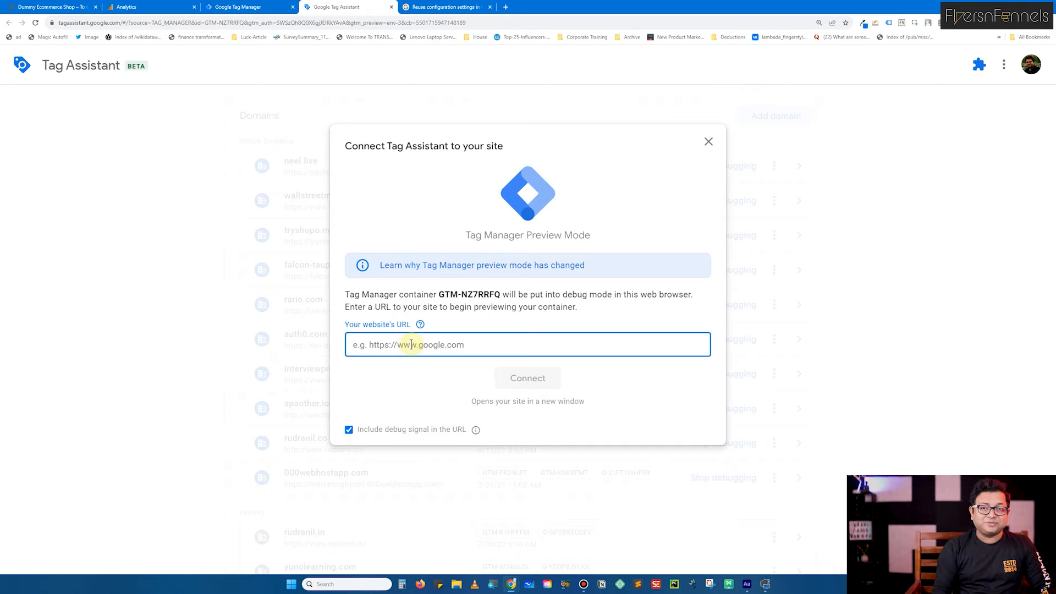
pyautogui.write('https')
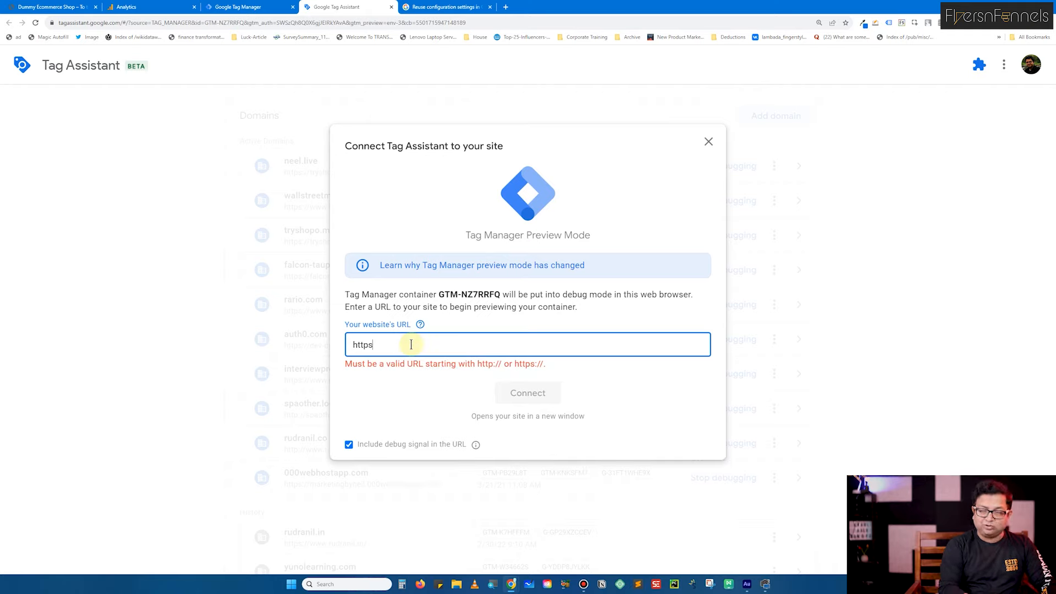
pyautogui.write('://www')
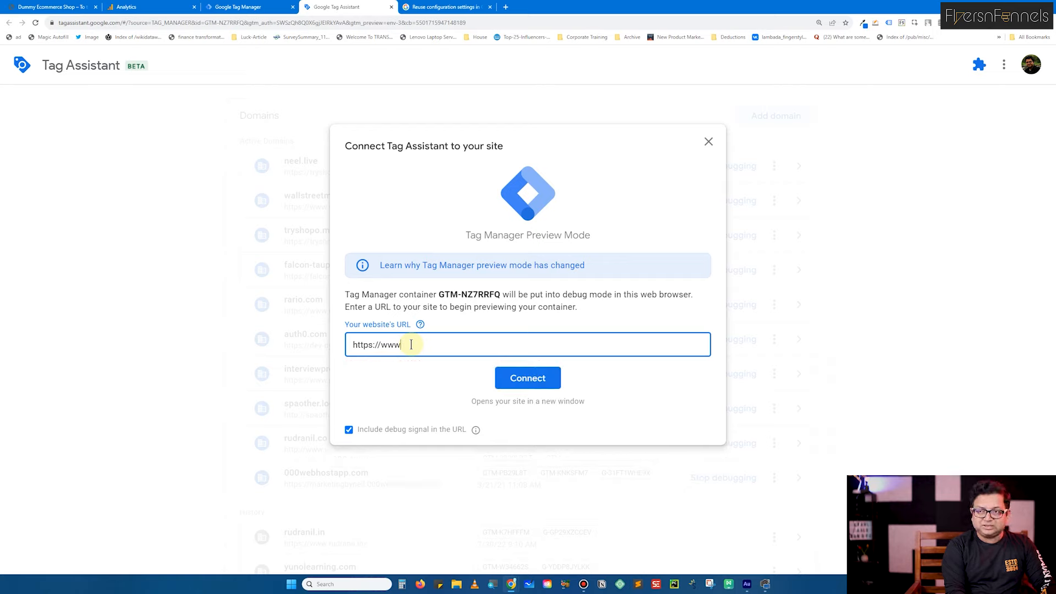
pyautogui.press('BackSpace')
pyautogui.press('BackSpace')
pyautogui.press('BackSpace')
pyautogui.write('try')
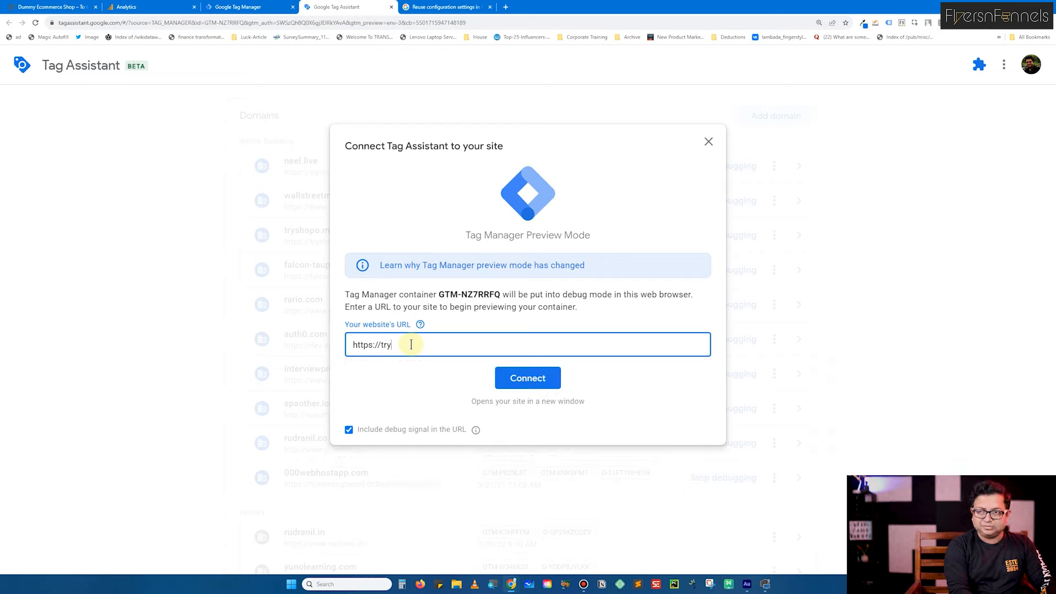
pyautogui.write('shop.')
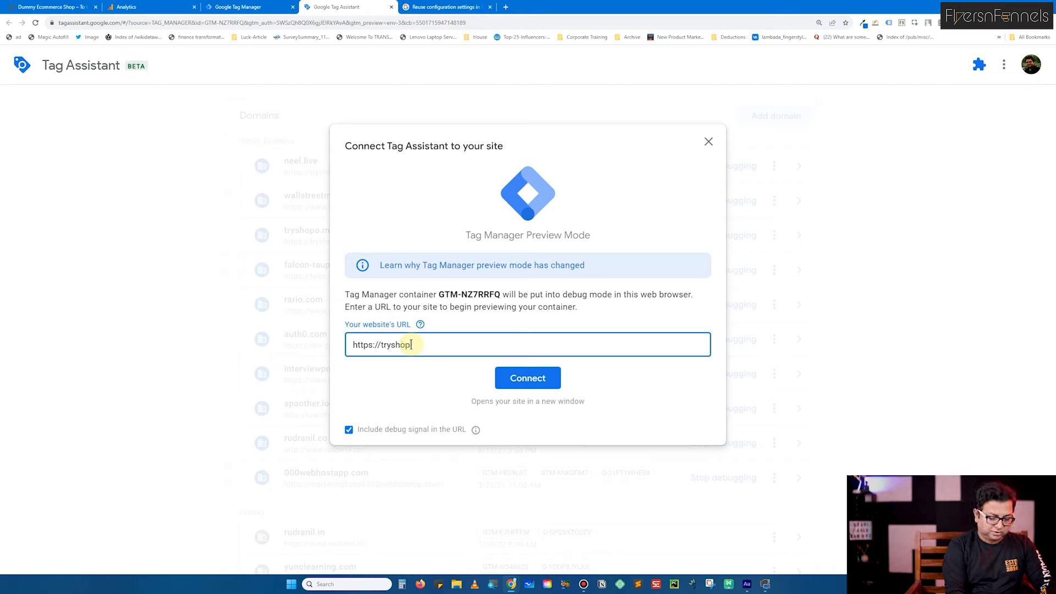
pyautogui.write('neel.live')
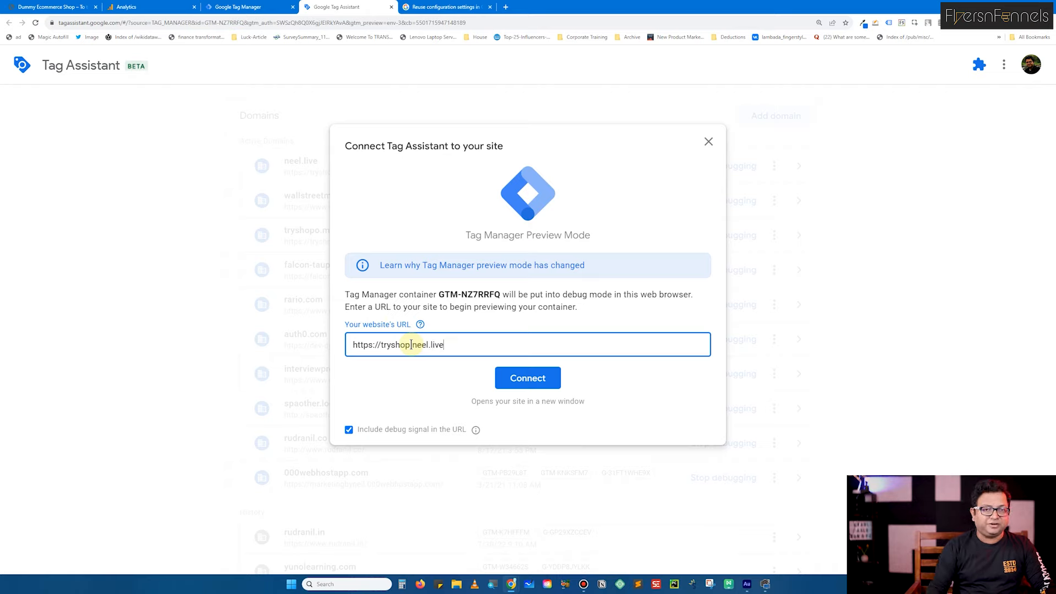
pyautogui.click(389, 454)
pyautogui.click(542, 377)
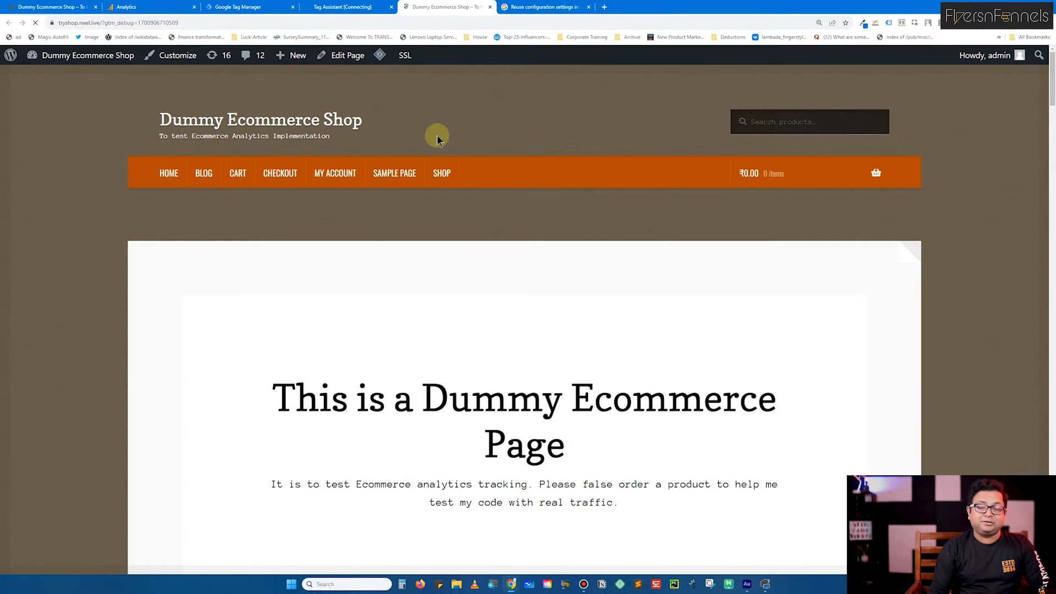
# - Check in Tag Assistant whether the new Google Tag fired on the shop's home page
pyautogui.click(343, 7)
pyautogui.click(524, 279)
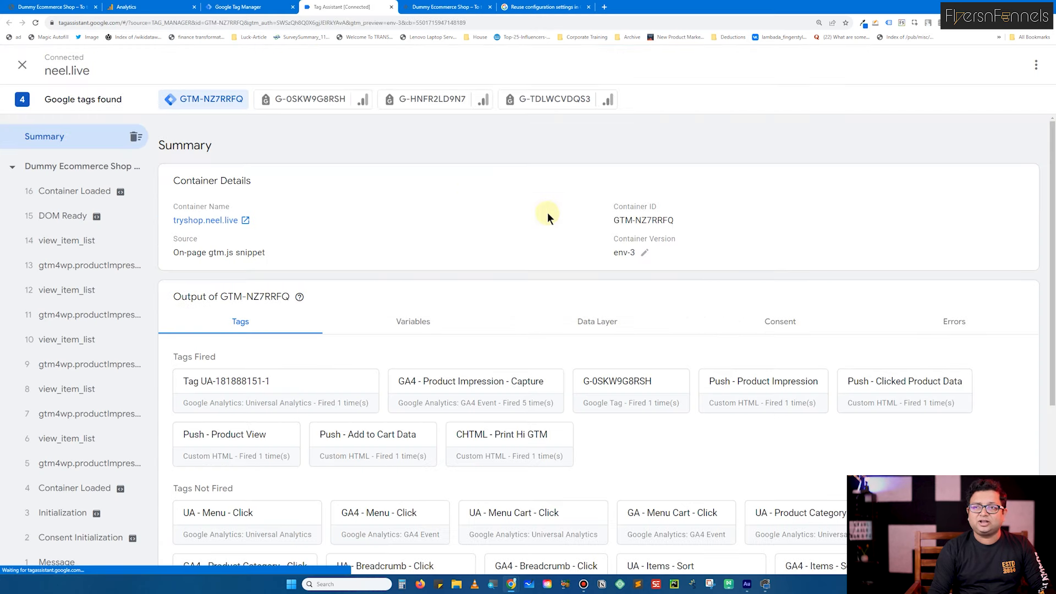
pyautogui.click(447, 7)
pyautogui.click(321, 8)
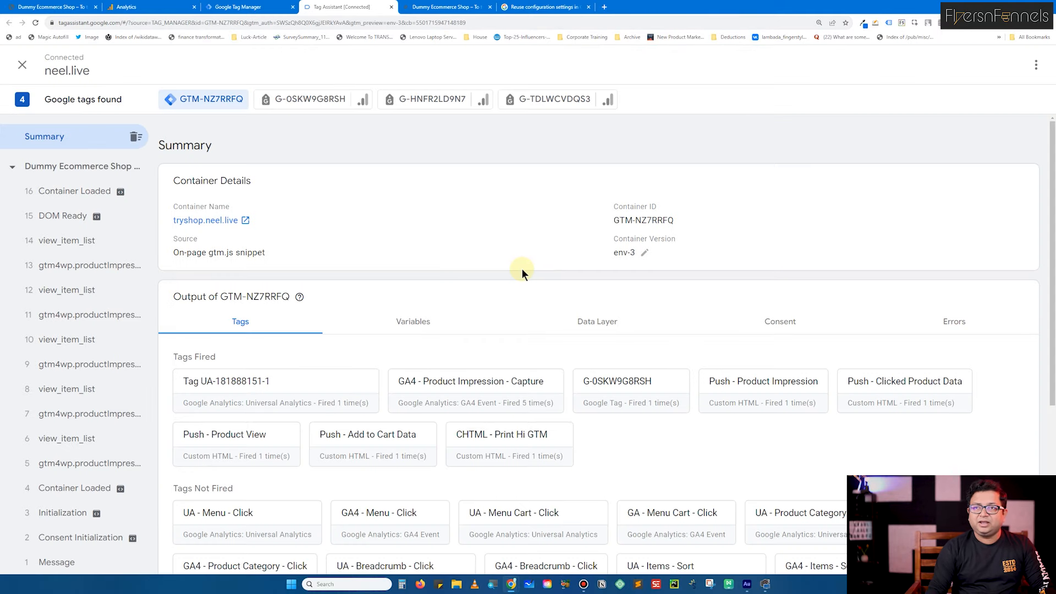
pyautogui.scroll(-2, 491, 243)
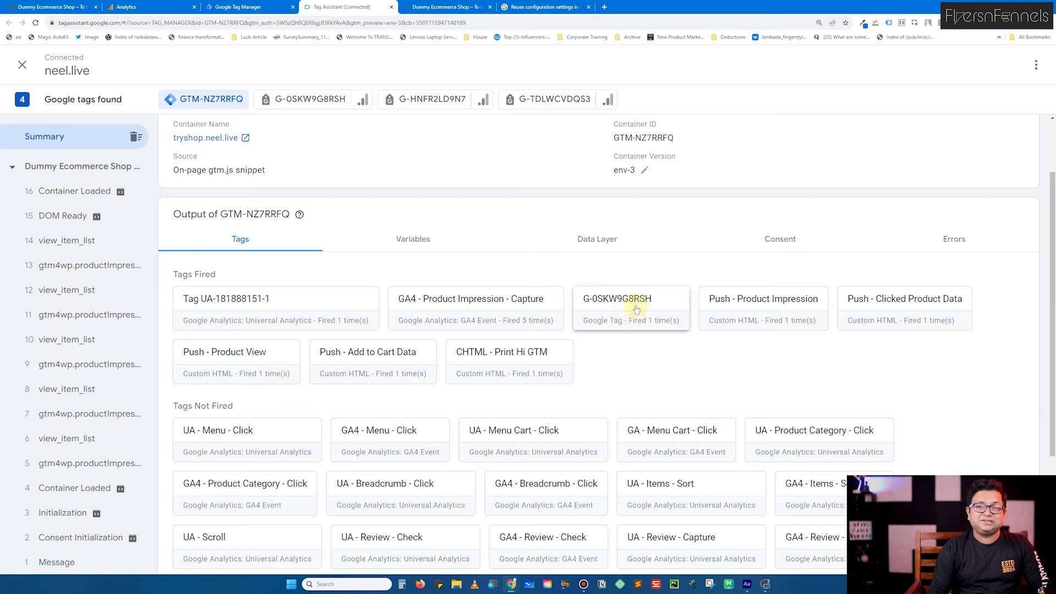
# - Visit the shop's Cart page and check in Tag Assistant whether the Google Tag fired there
pyautogui.click(458, 6)
pyautogui.click(238, 173)
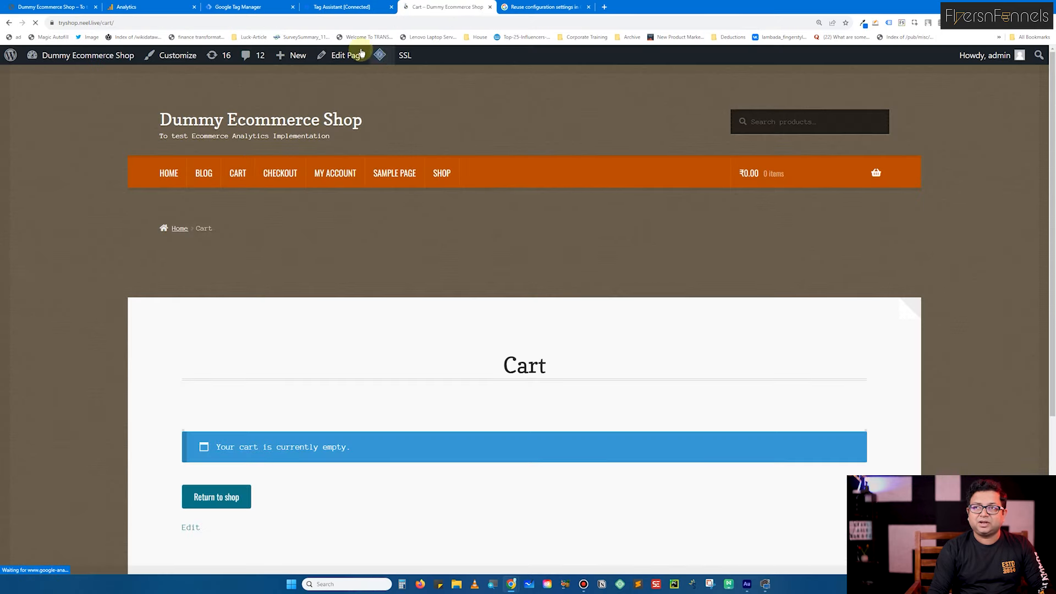
pyautogui.click(344, 7)
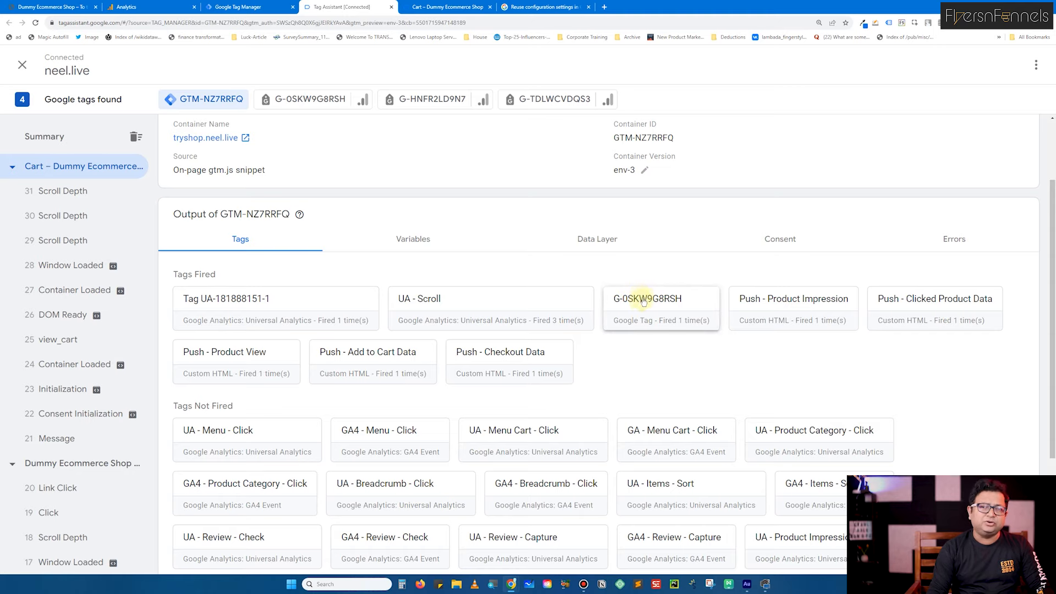
# - Open DebugView under the Data display settings of the Tryshop - Demo property in Google Analytics
pyautogui.click(157, 9)
pyautogui.click(178, 205)
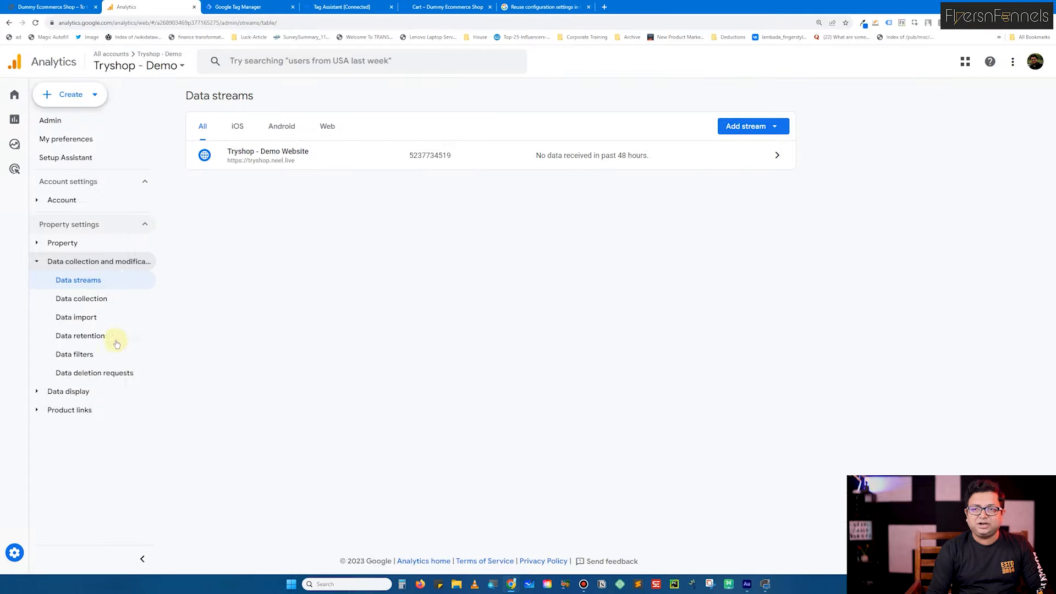
pyautogui.click(91, 392)
pyautogui.scroll(-1, 143, 415)
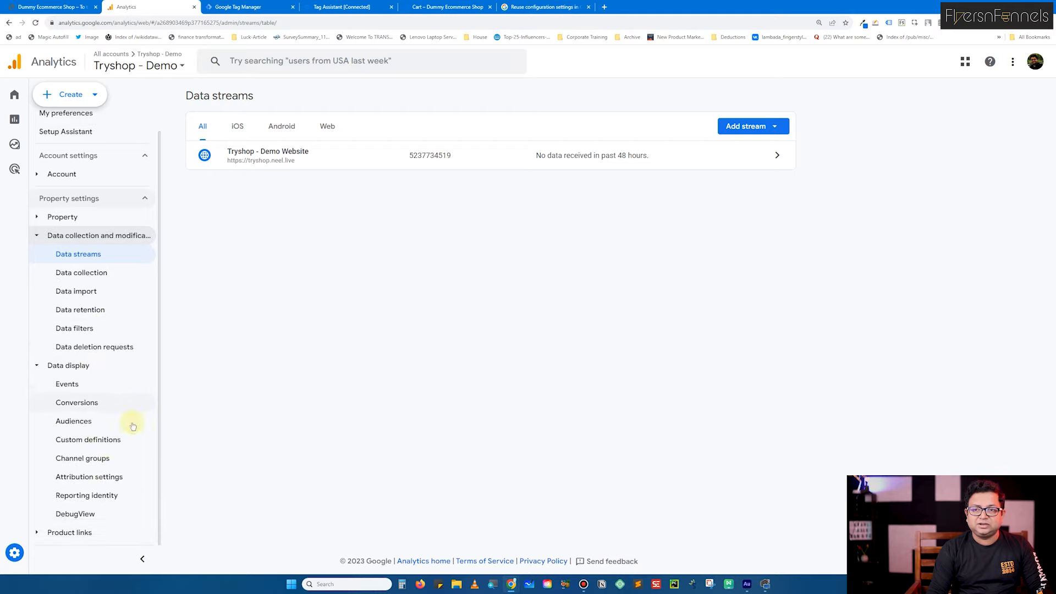
pyautogui.click(82, 514)
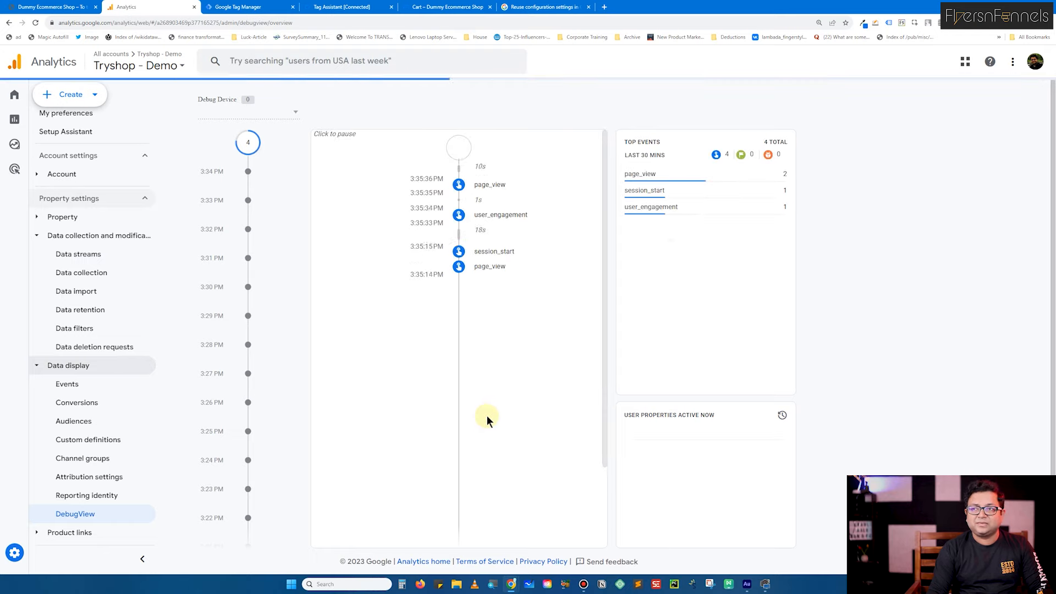
# - Inspect the parameters of both page_view events in DebugView, including the page_location of the more recent one
pyautogui.click(494, 312)
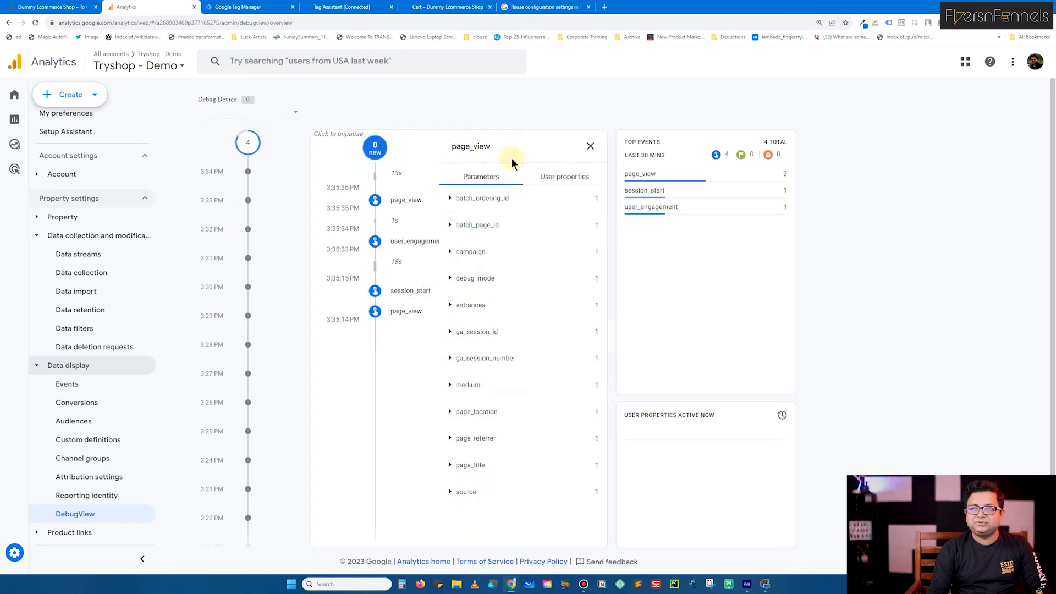
pyautogui.click(589, 146)
pyautogui.click(494, 199)
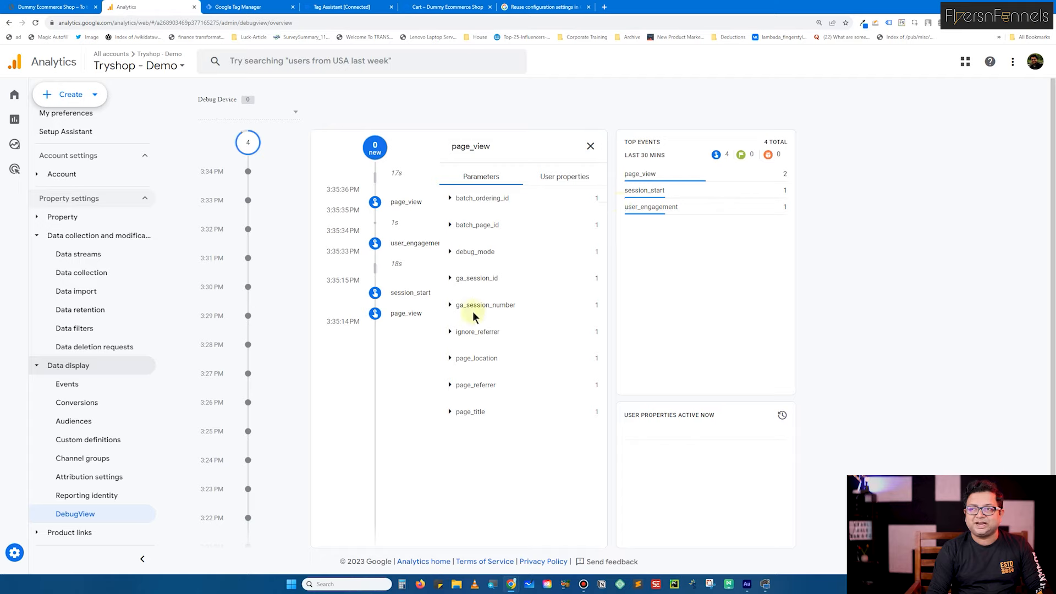
pyautogui.click(454, 360)
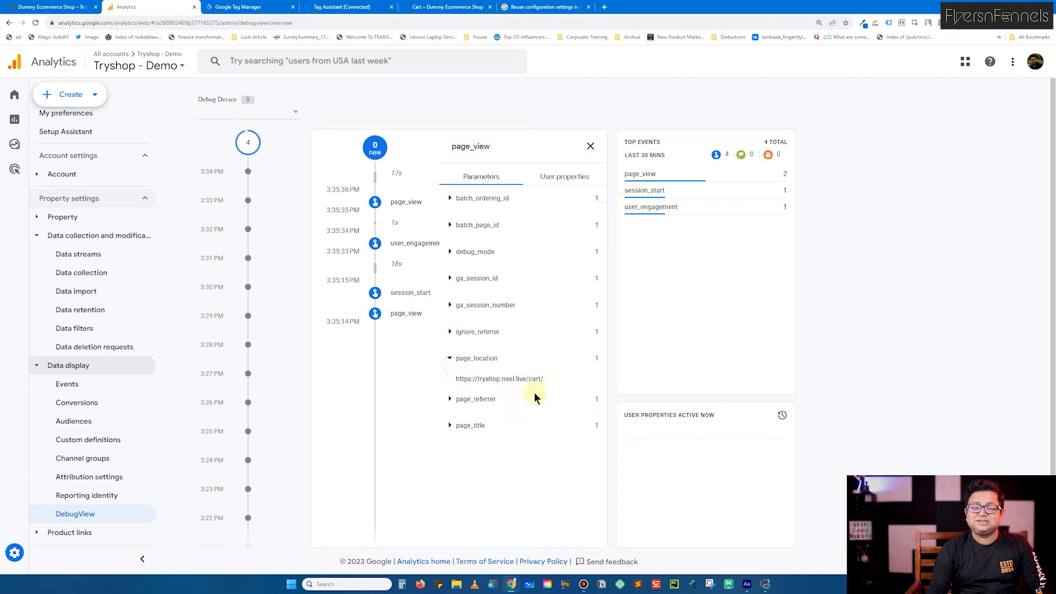
pyautogui.click(449, 360)
# - Switch to Tag Manager, open the new Google Tag, and close the Tag Assistant and previewed shop pages
pyautogui.click(250, 8)
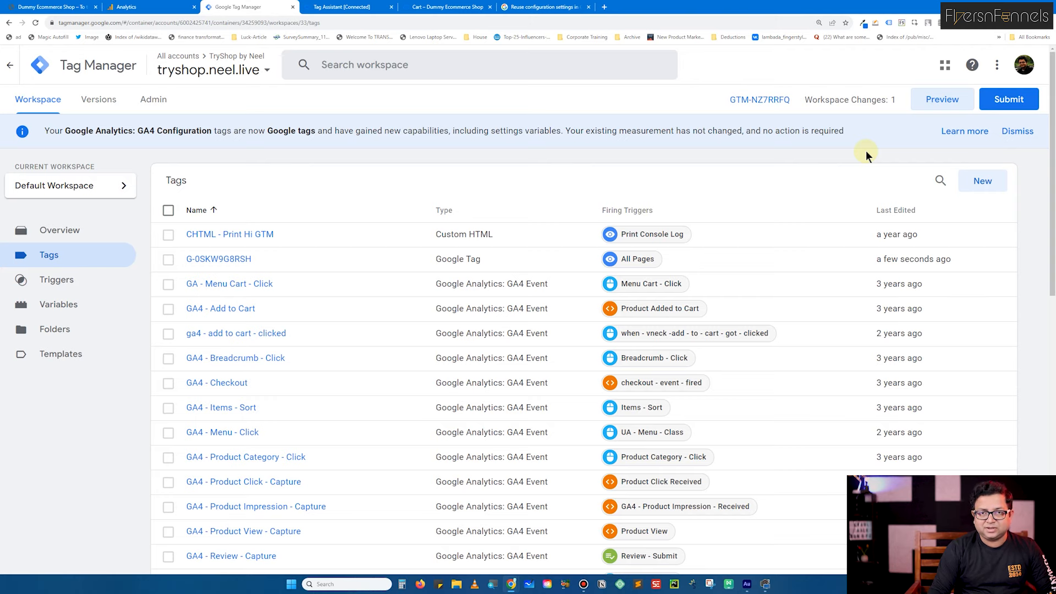
pyautogui.click(234, 259)
pyautogui.click(391, 7)
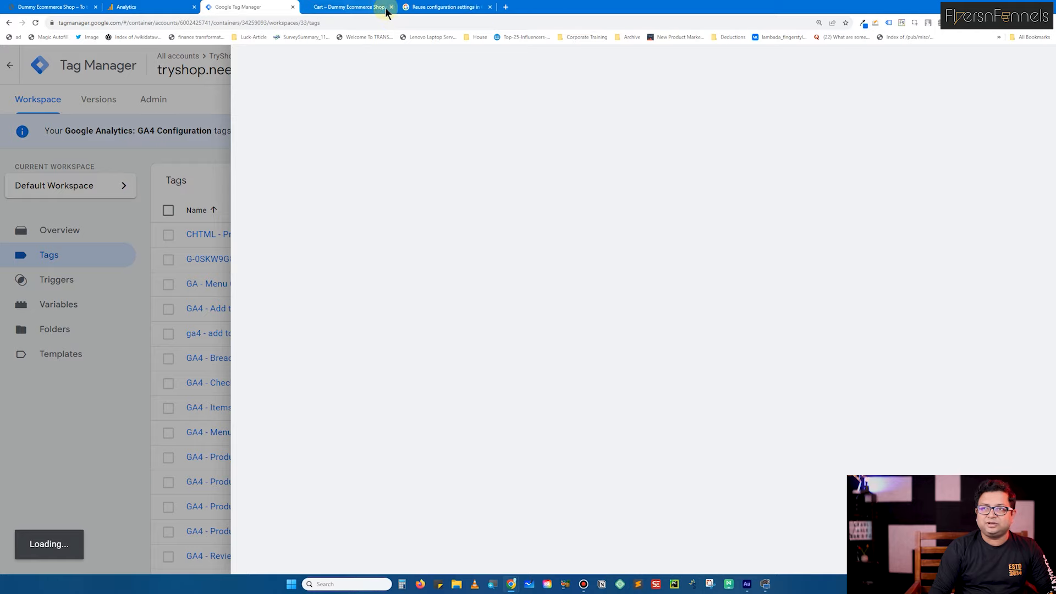
pyautogui.click(391, 7)
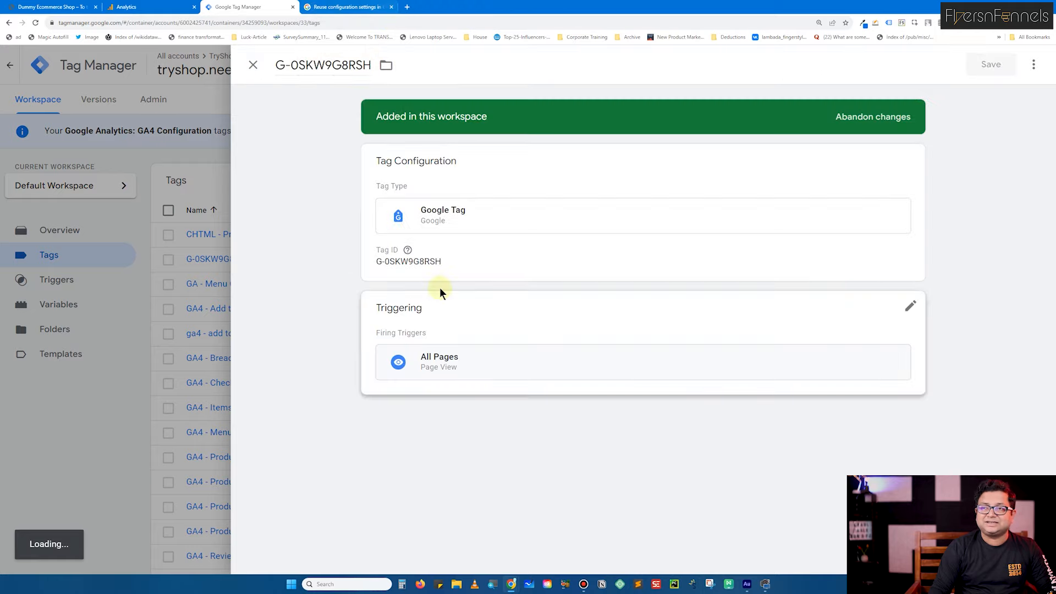
# - Look at the Tag ID in the Google Tag's configuration and return to the tag list without changing it
pyautogui.click(386, 252)
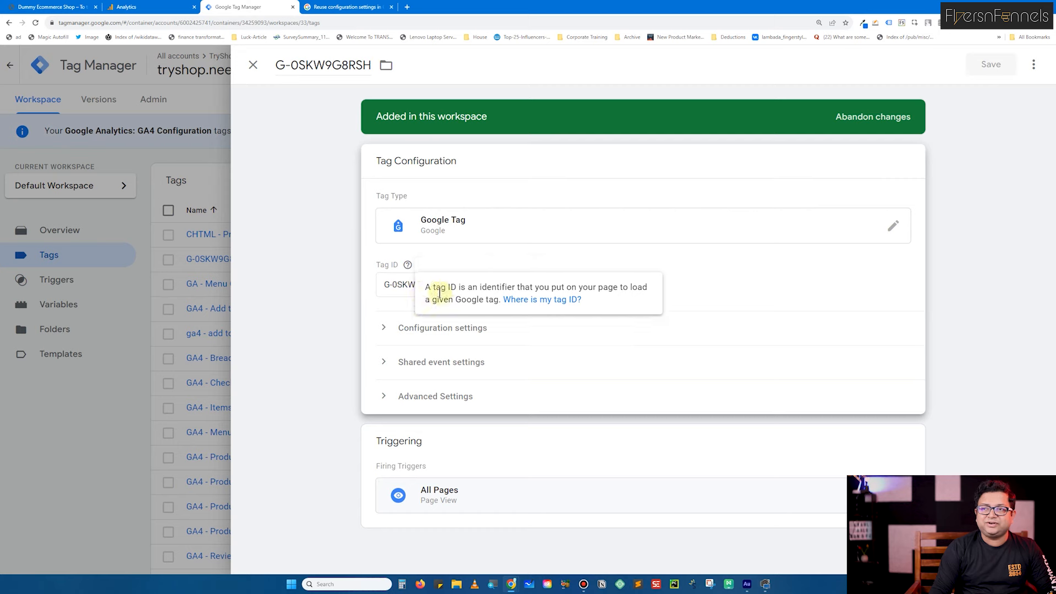
pyautogui.moveTo(375, 285); pyautogui.dragTo(503, 288)
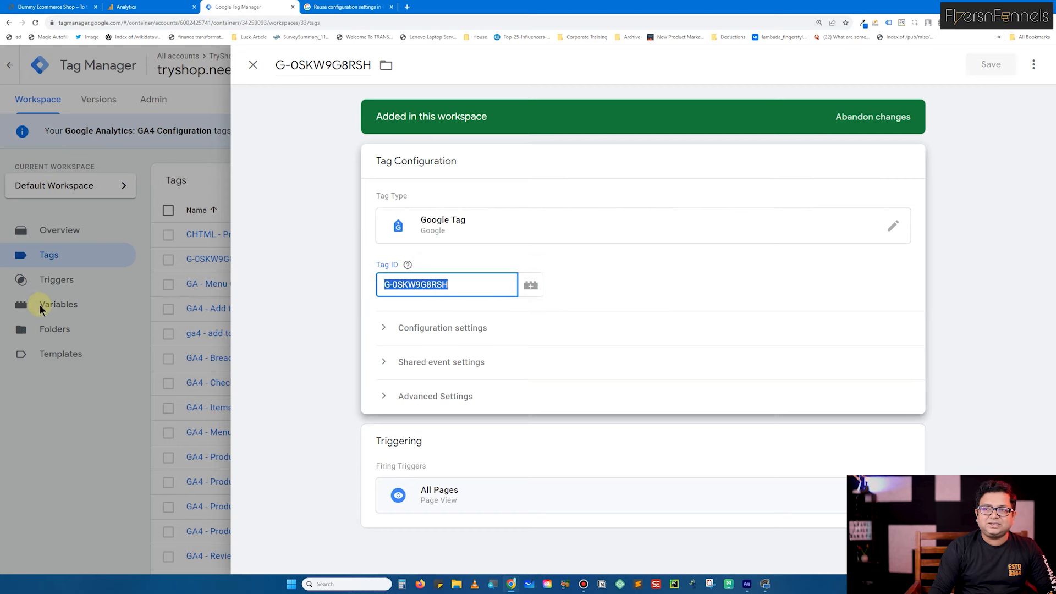
pyautogui.click(130, 322)
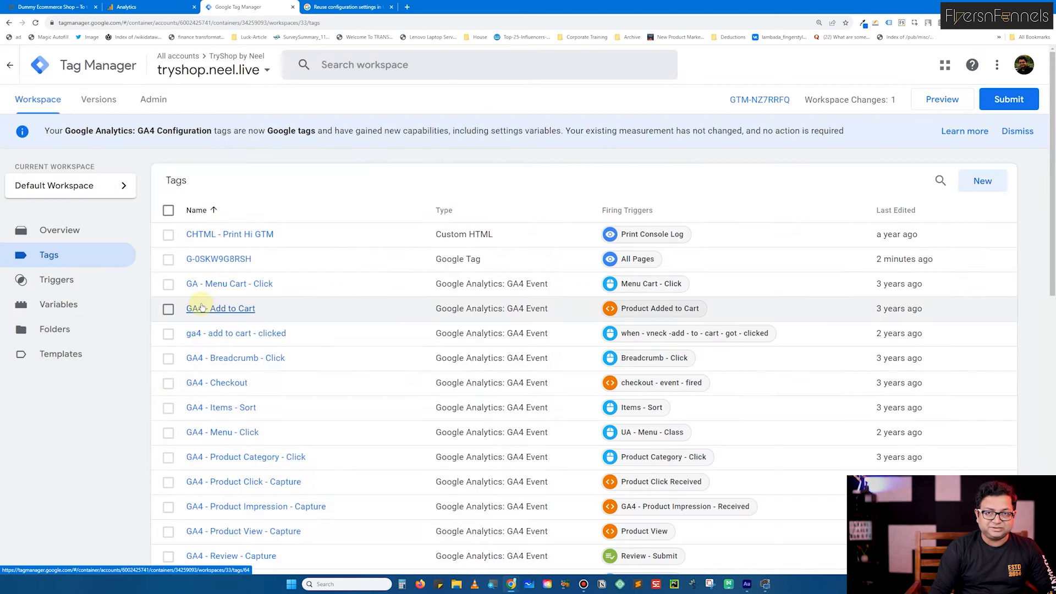
pyautogui.click(982, 181)
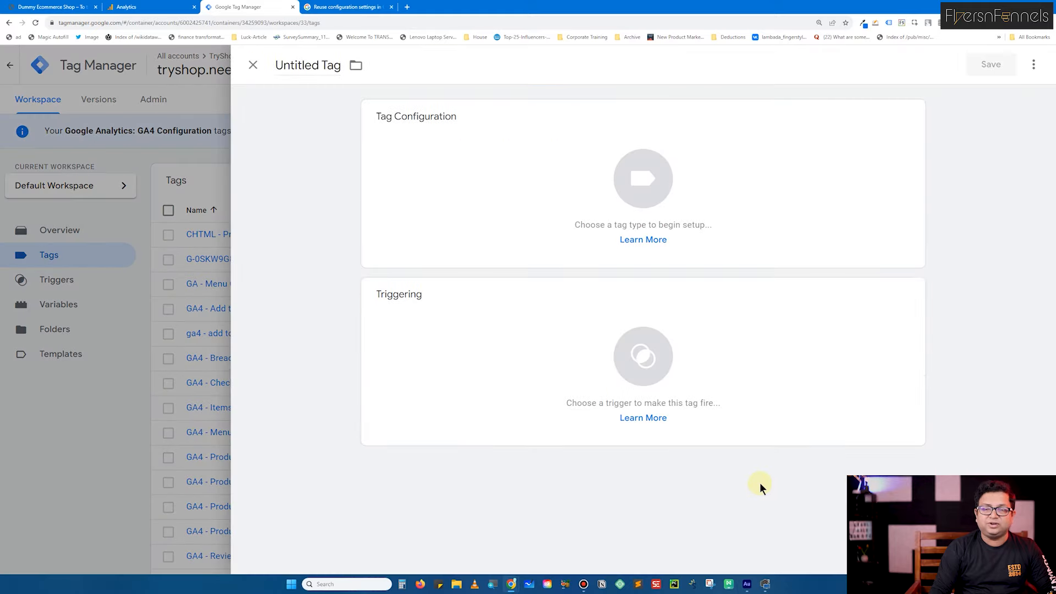
pyautogui.click(491, 174)
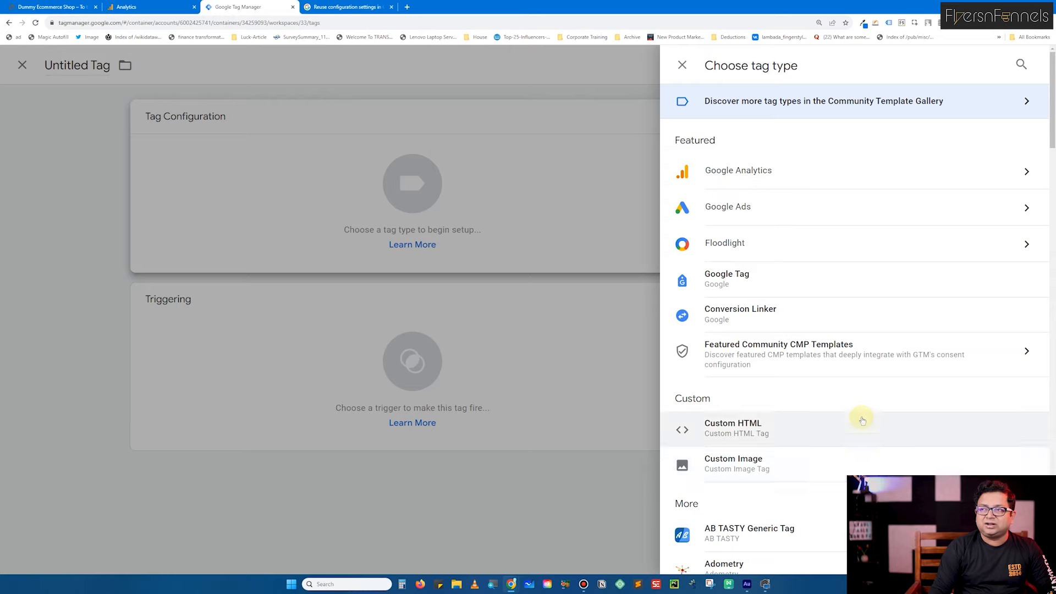
pyautogui.click(794, 169)
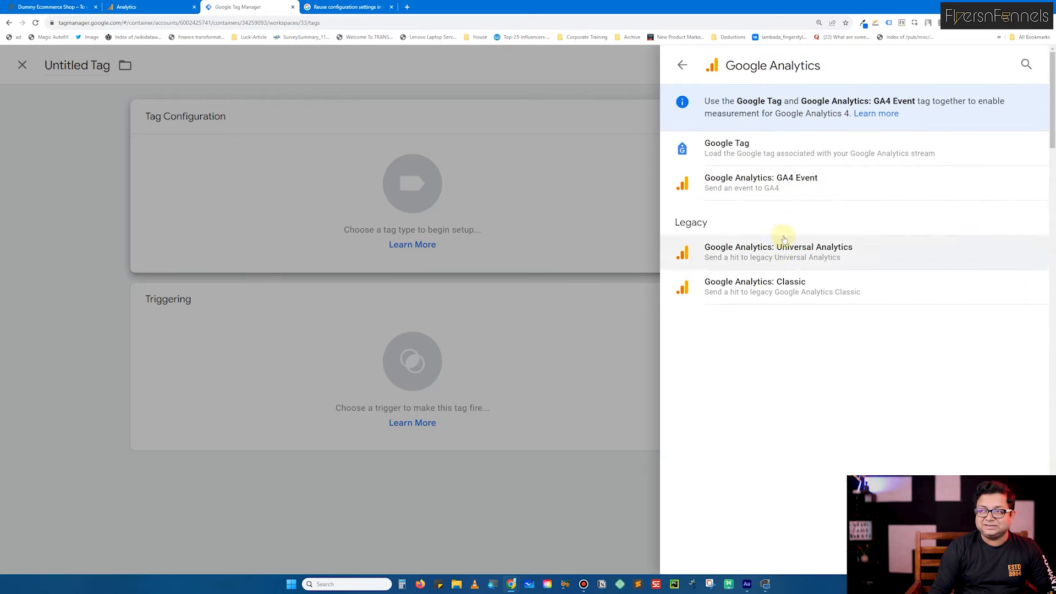
pyautogui.click(804, 186)
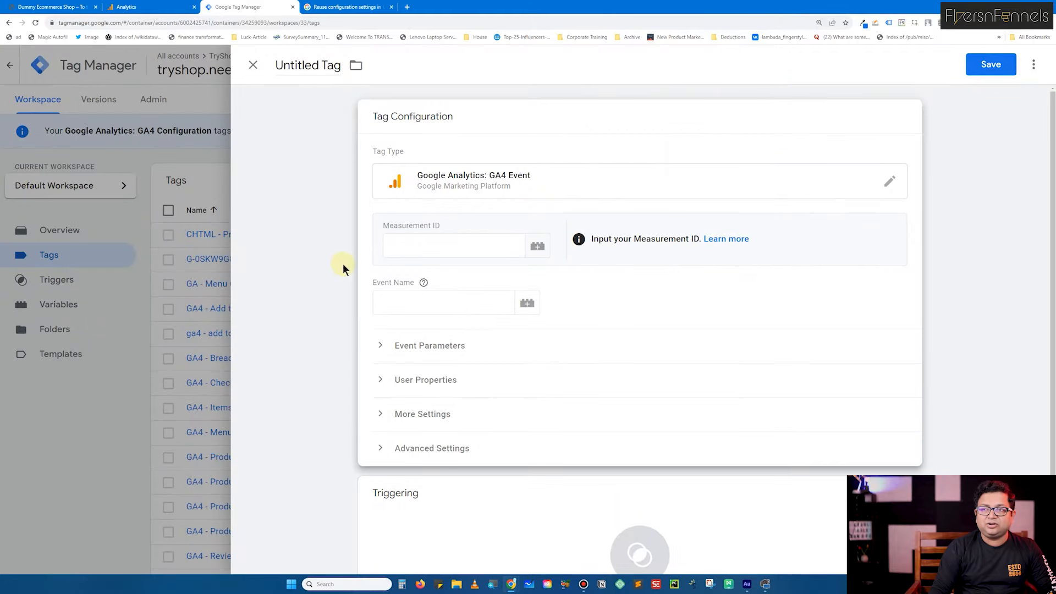
pyautogui.click(419, 250)
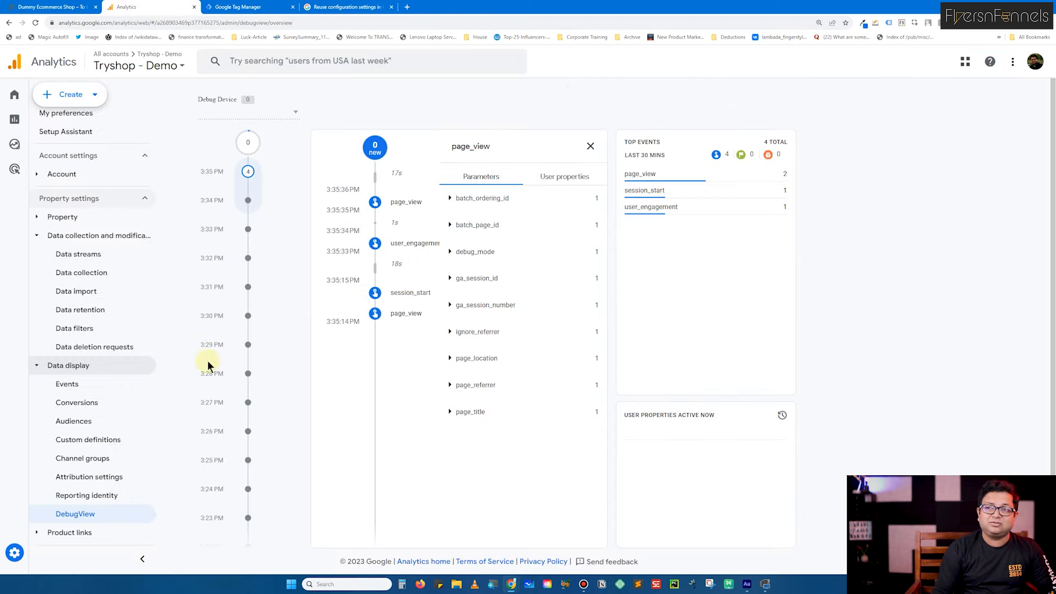
pyautogui.click(170, 7)
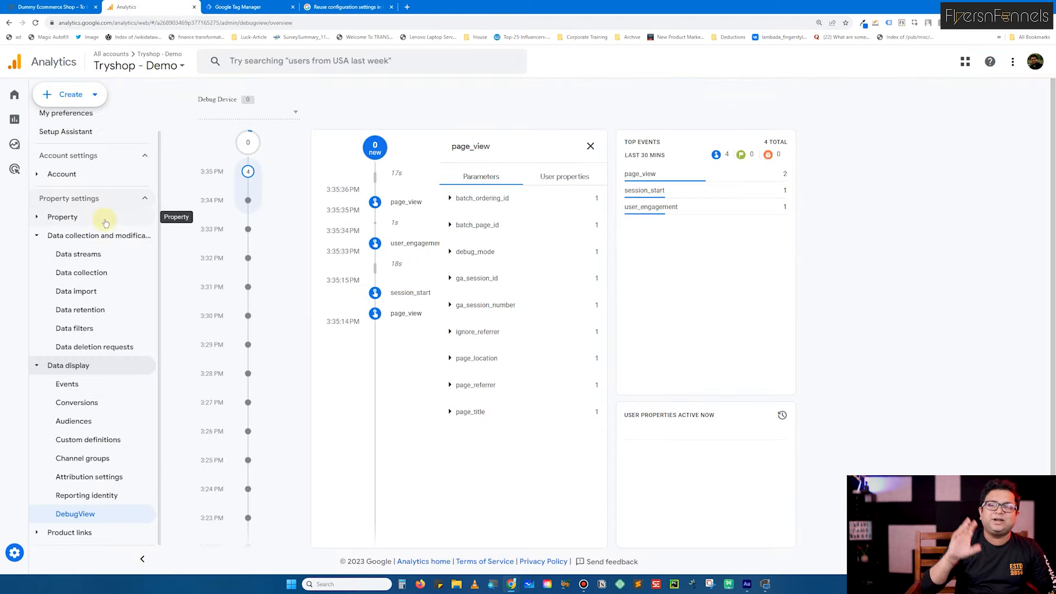
pyautogui.click(246, 8)
pyautogui.click(137, 228)
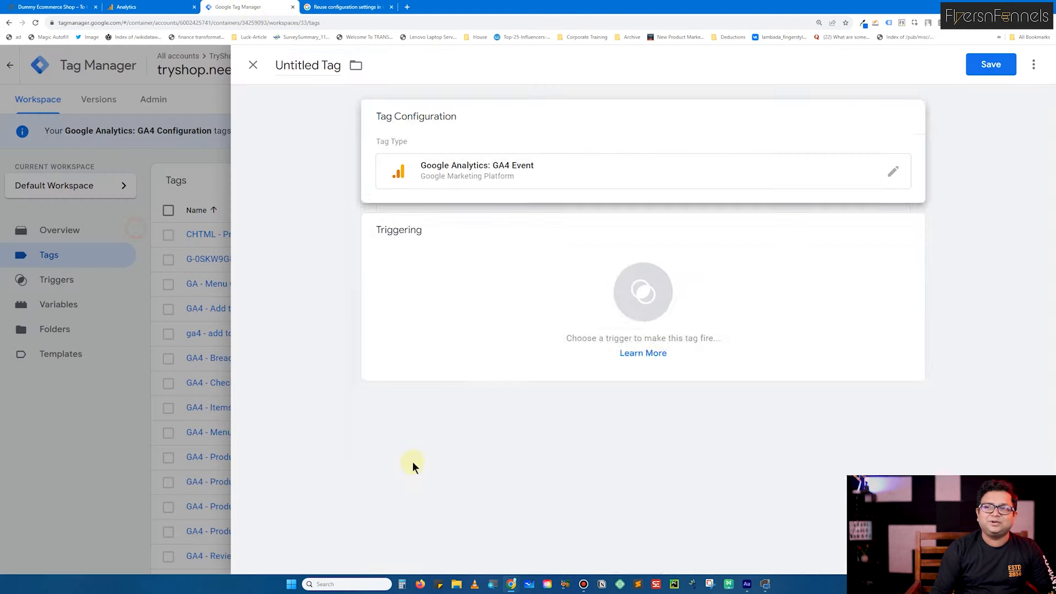
pyautogui.click(621, 212)
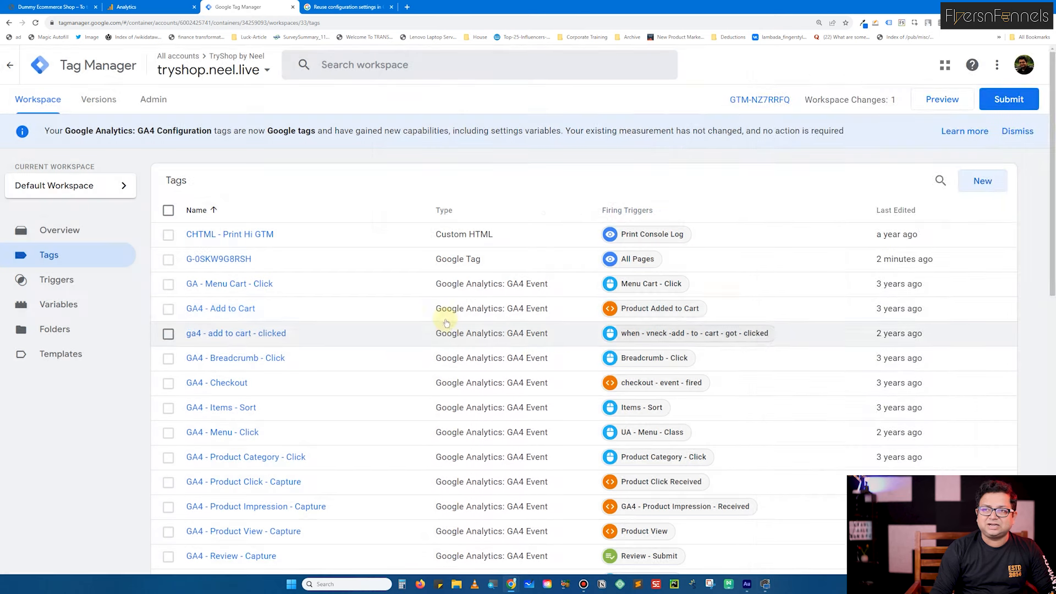
# - Copy the Tag ID G-0SKW9G8RSH from the Google Tag's configuration and close the tag without changes
pyautogui.click(214, 259)
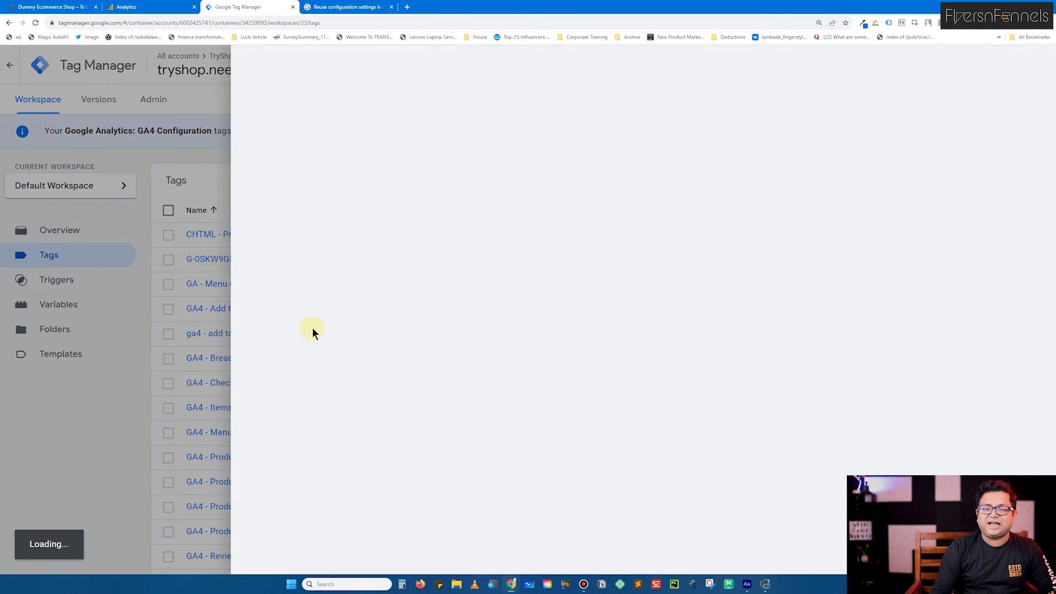
pyautogui.click(406, 254)
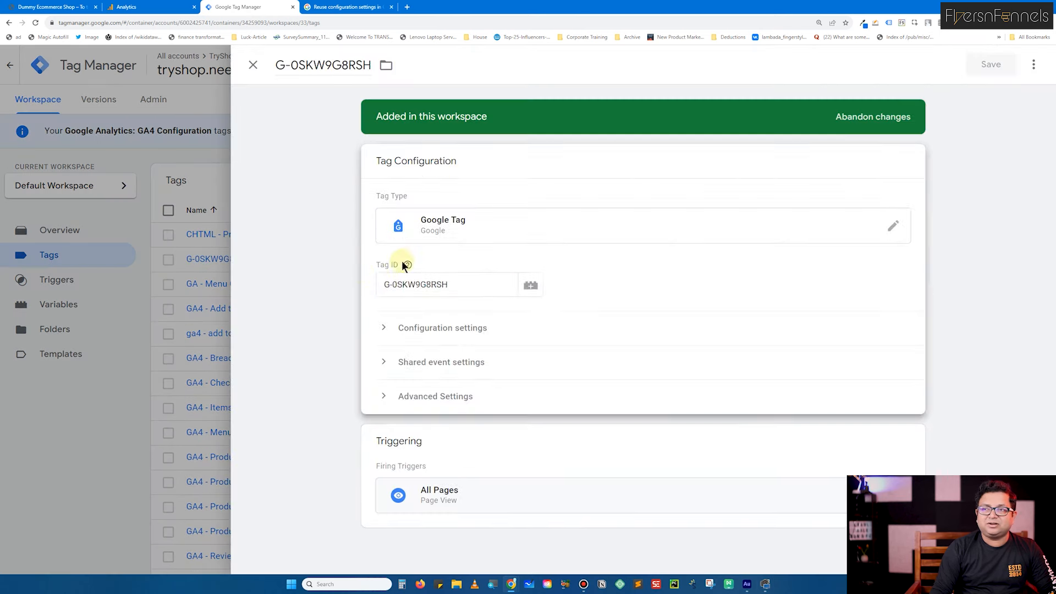
pyautogui.click(337, 282)
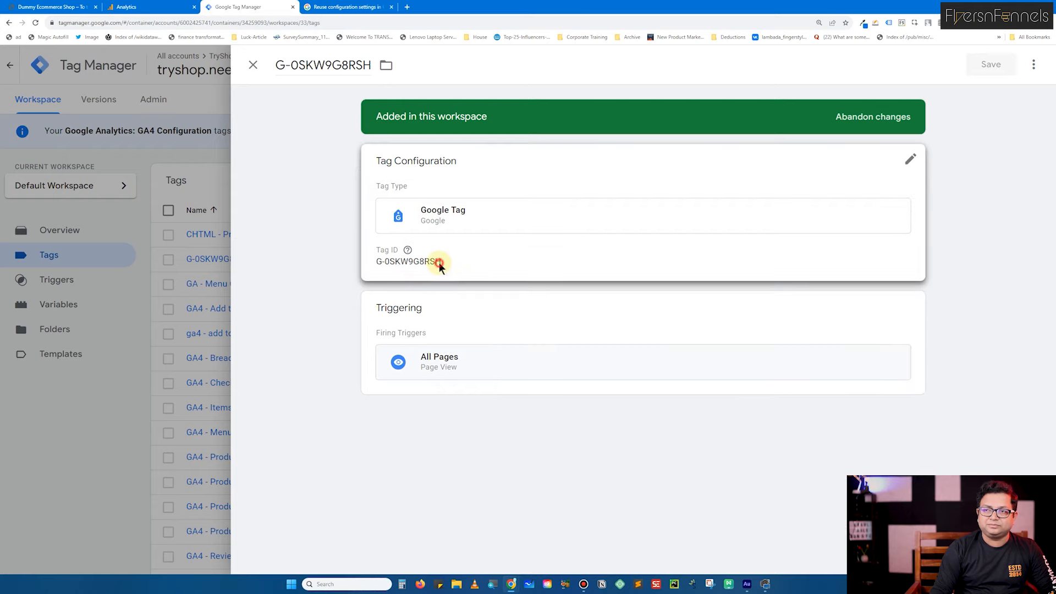
pyautogui.click(438, 261)
pyautogui.moveTo(449, 284); pyautogui.dragTo(383, 284)
pyautogui.rightClick(411, 290)
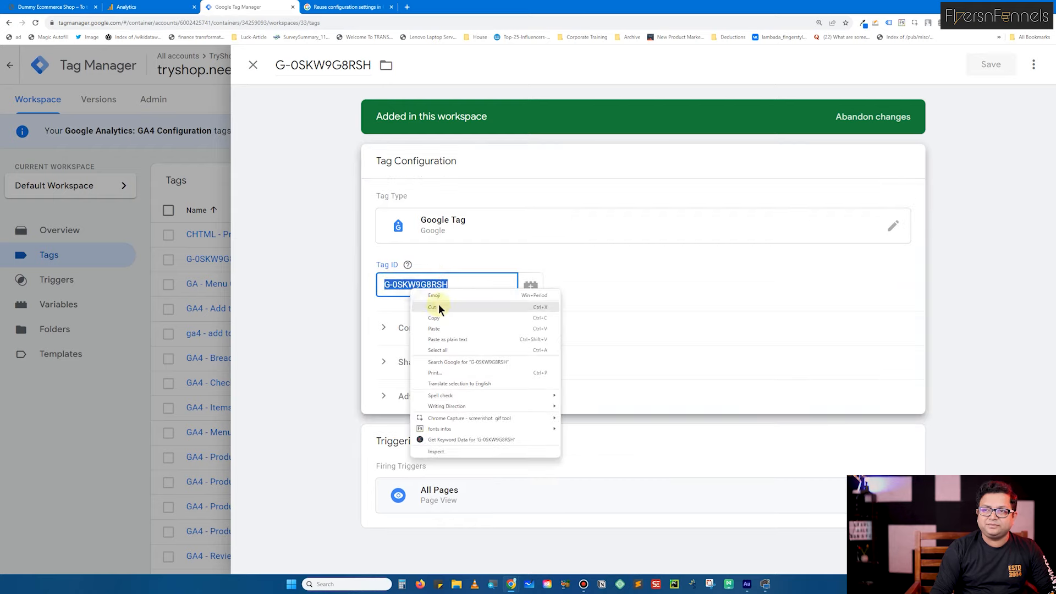
pyautogui.click(440, 317)
pyautogui.click(679, 306)
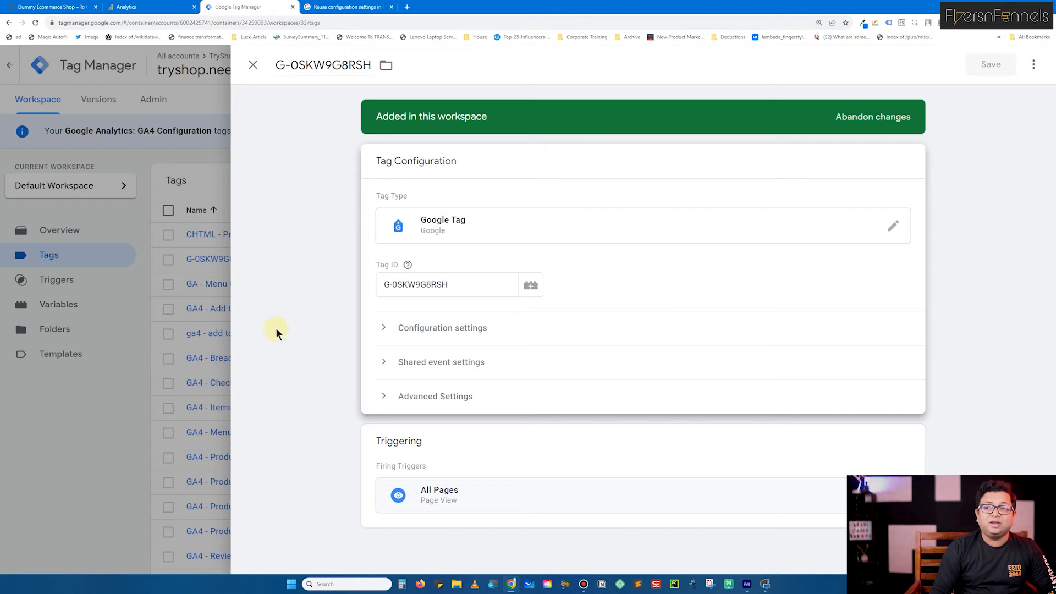
pyautogui.click(137, 369)
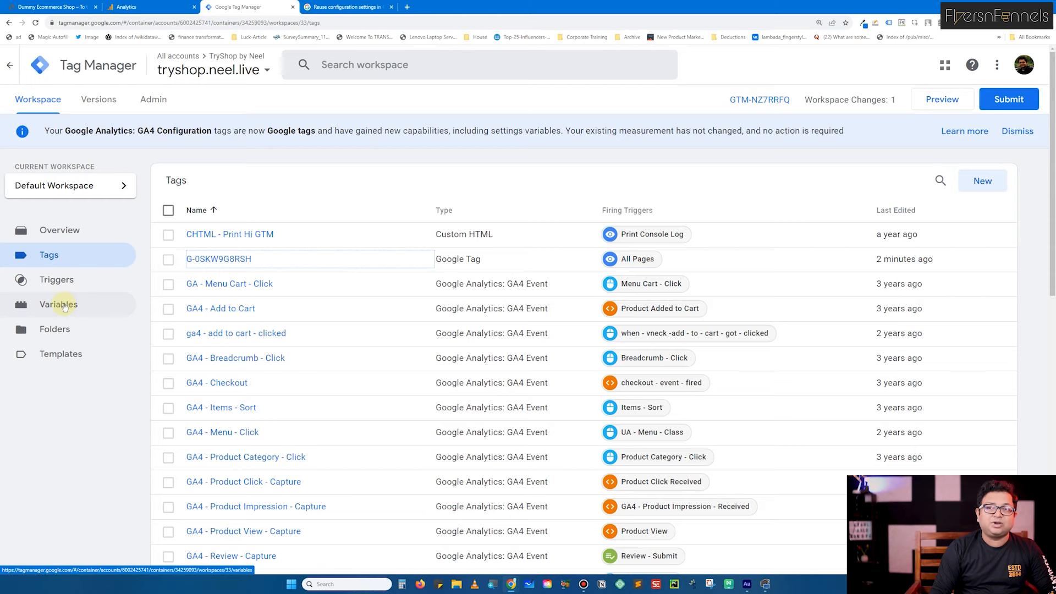
# - Create a new user-defined variable of type Constant with the copied Tag ID G-0SKW9G8RSH as its value
pyautogui.click(59, 305)
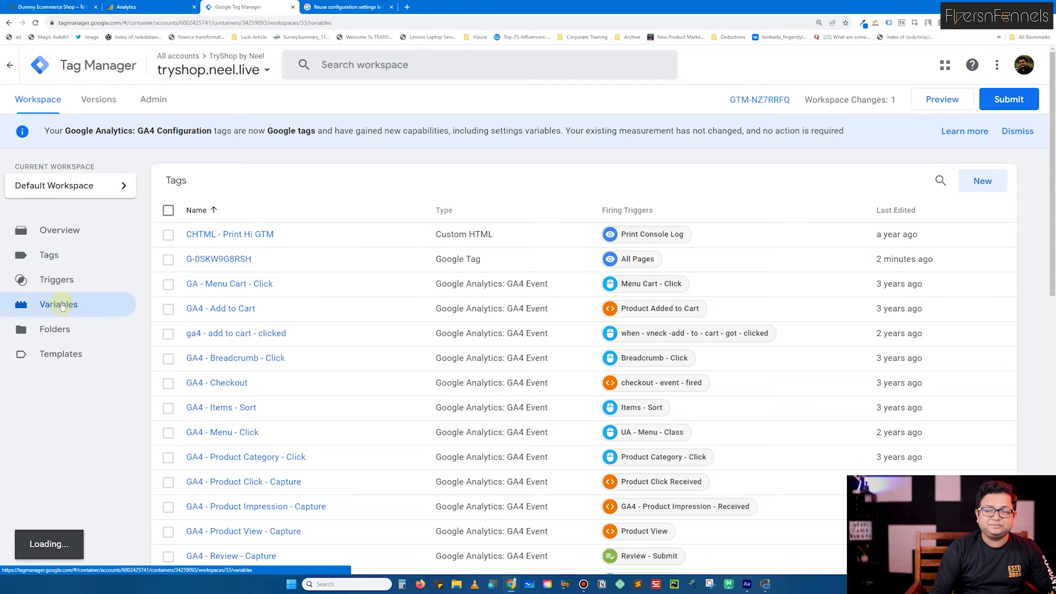
pyautogui.scroll(-9, 276, 295)
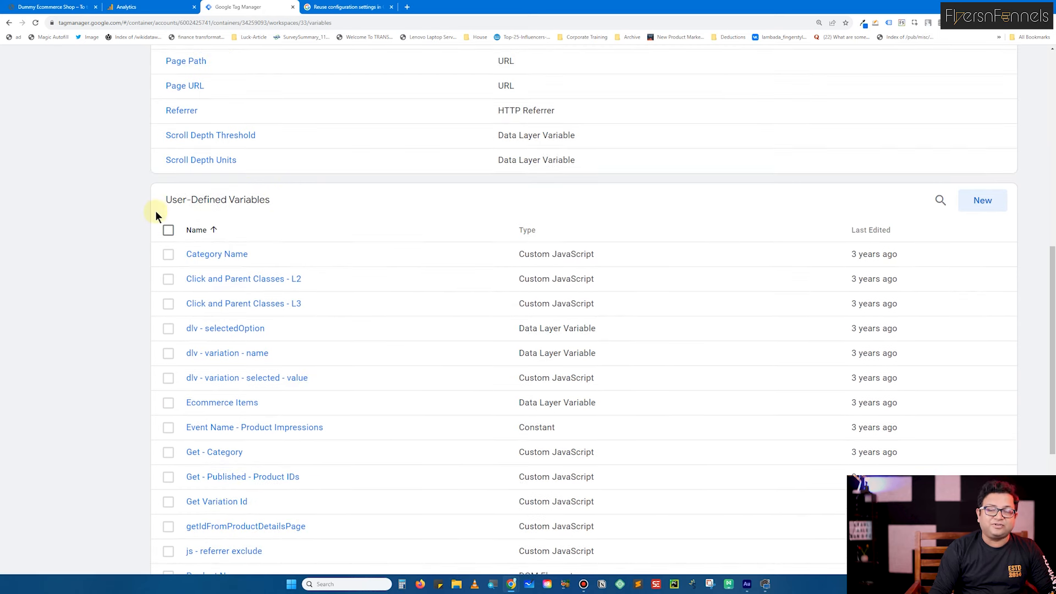
pyautogui.click(981, 202)
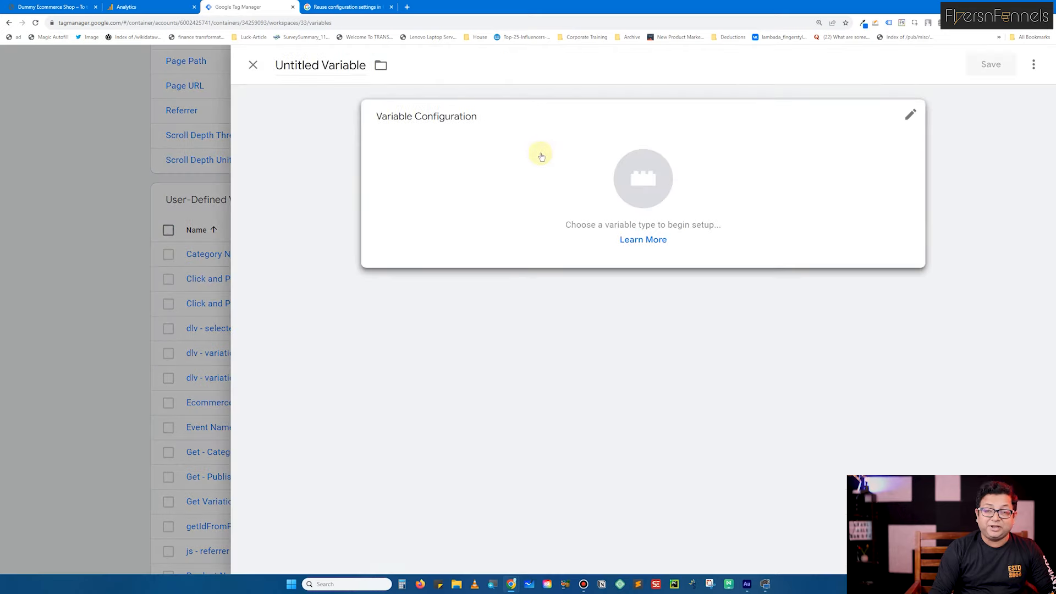
pyautogui.click(541, 156)
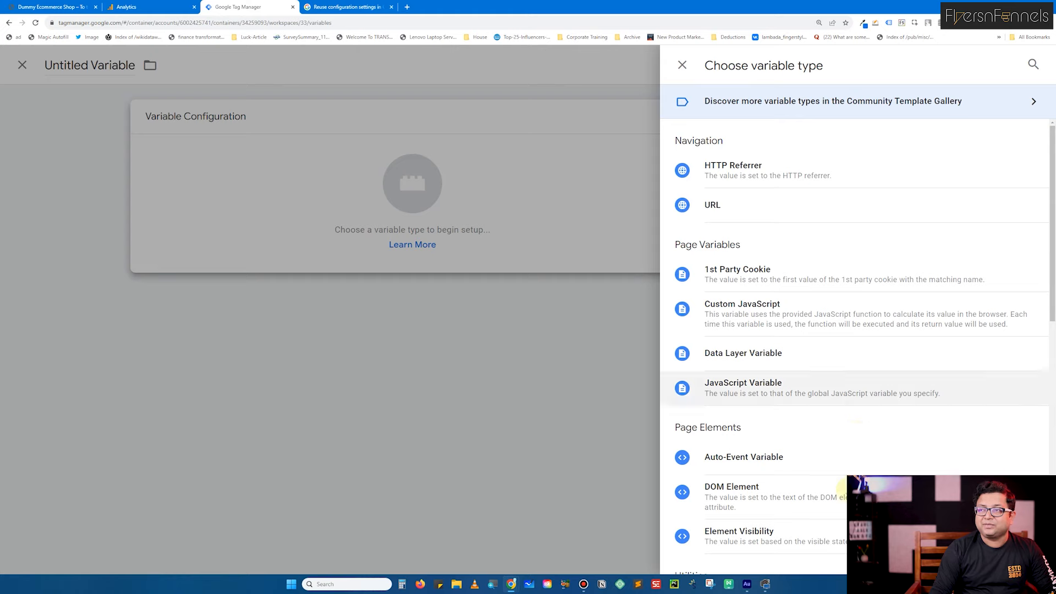
pyautogui.scroll(-5, 712, 390)
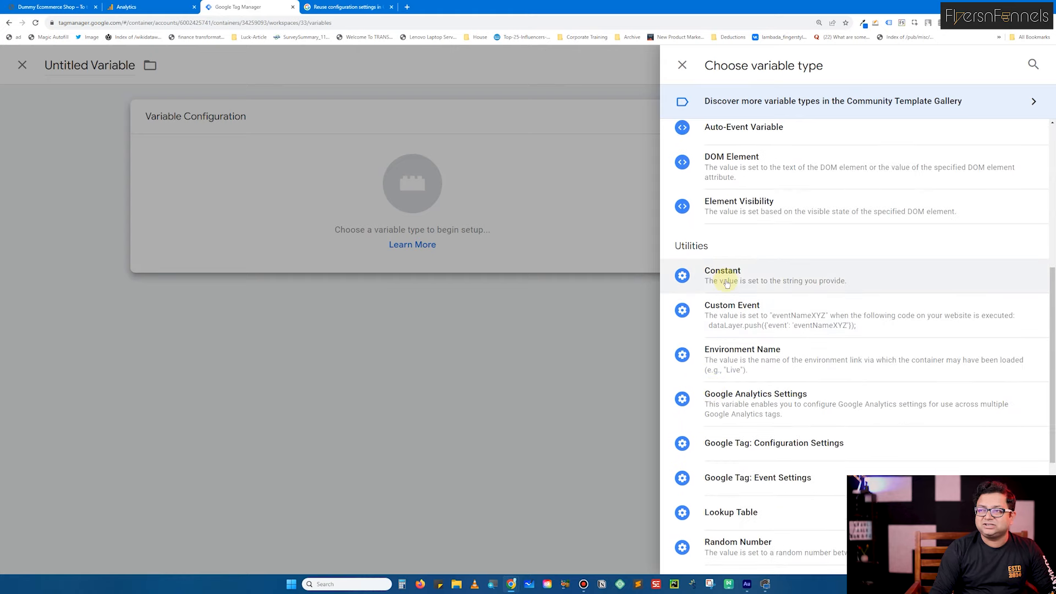
pyautogui.click(726, 282)
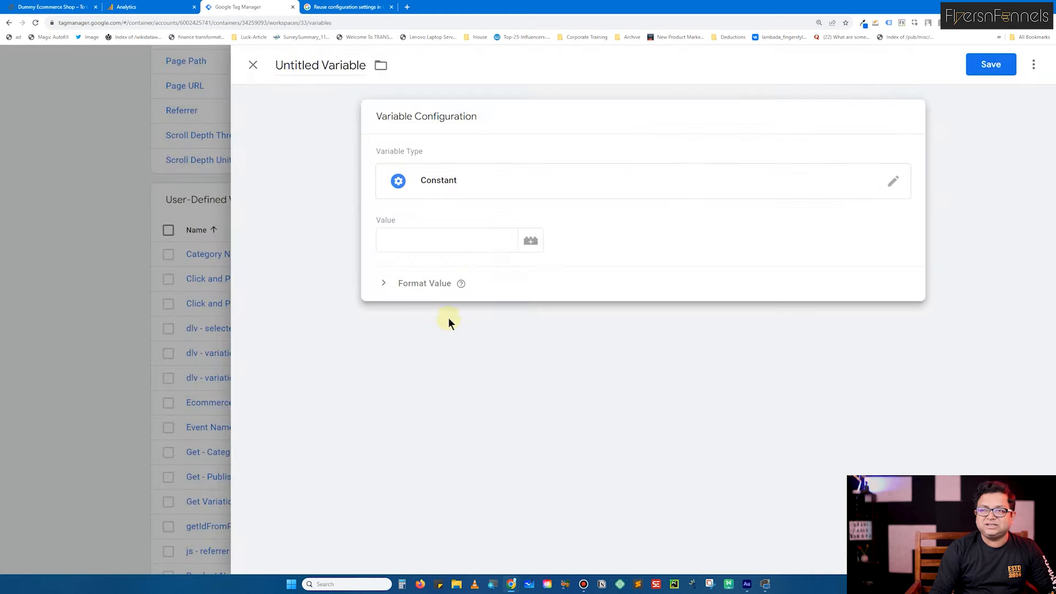
pyautogui.click(445, 240)
pyautogui.hotkey('ctrl', 'v')
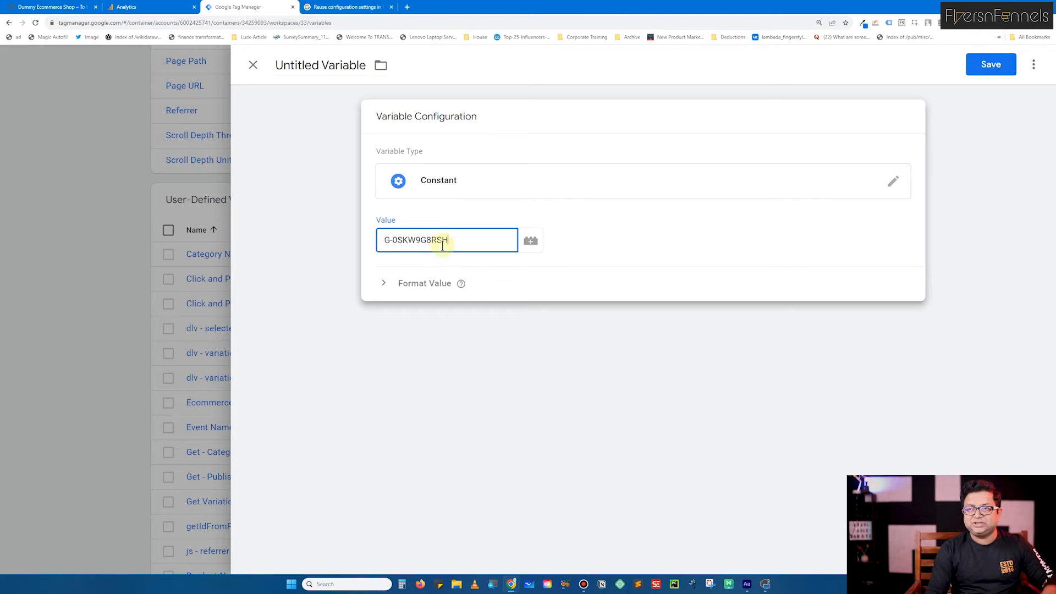
pyautogui.click(461, 284)
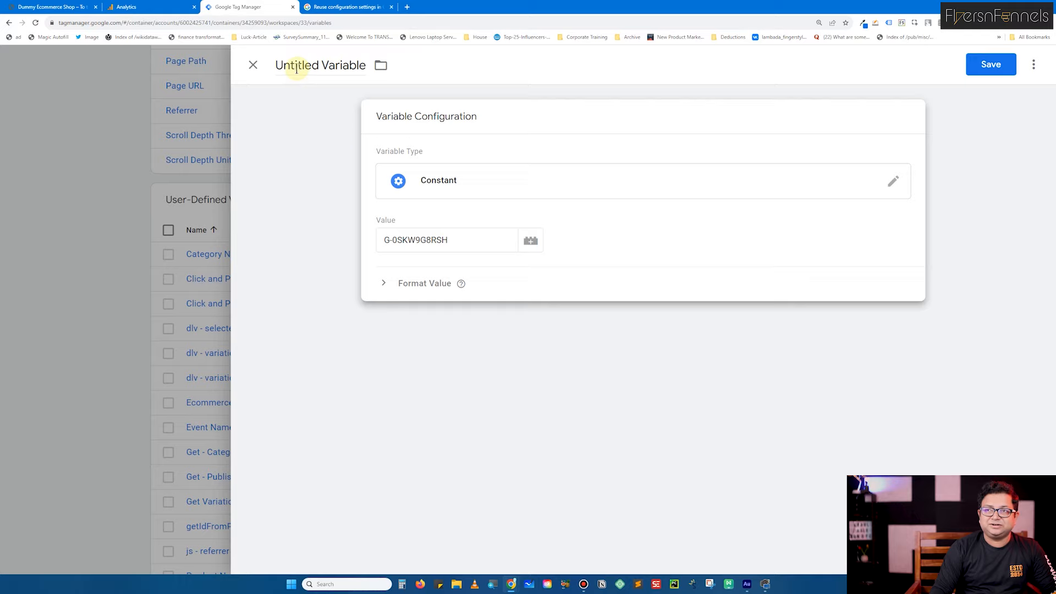
# - Name the new variable "constant - G-0SKW9G8RSH" and save it
pyautogui.click(317, 68)
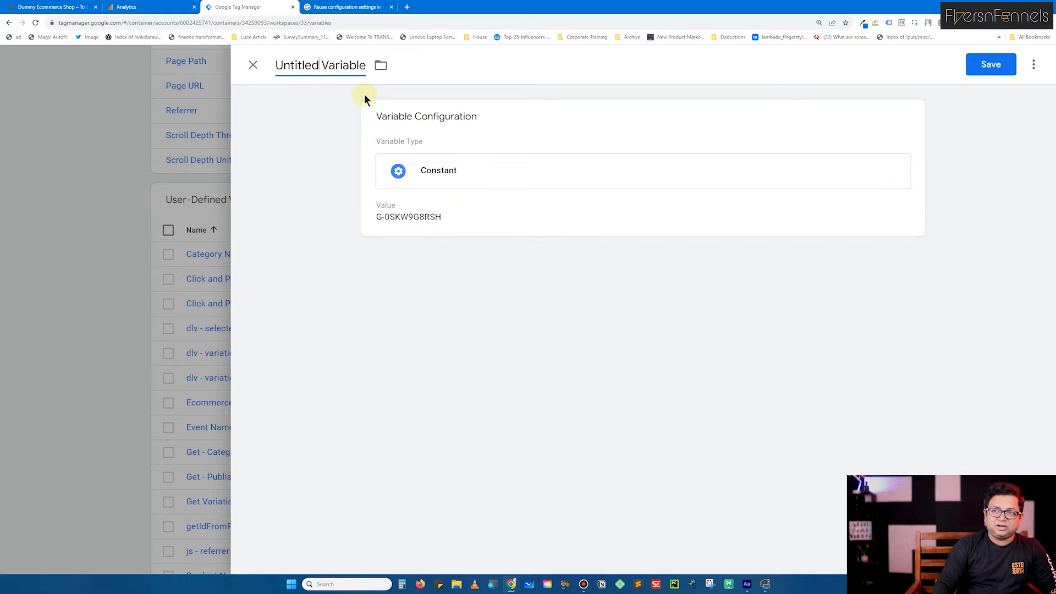
pyautogui.hotkey('ctrl', 'a')
pyautogui.write('constant -')
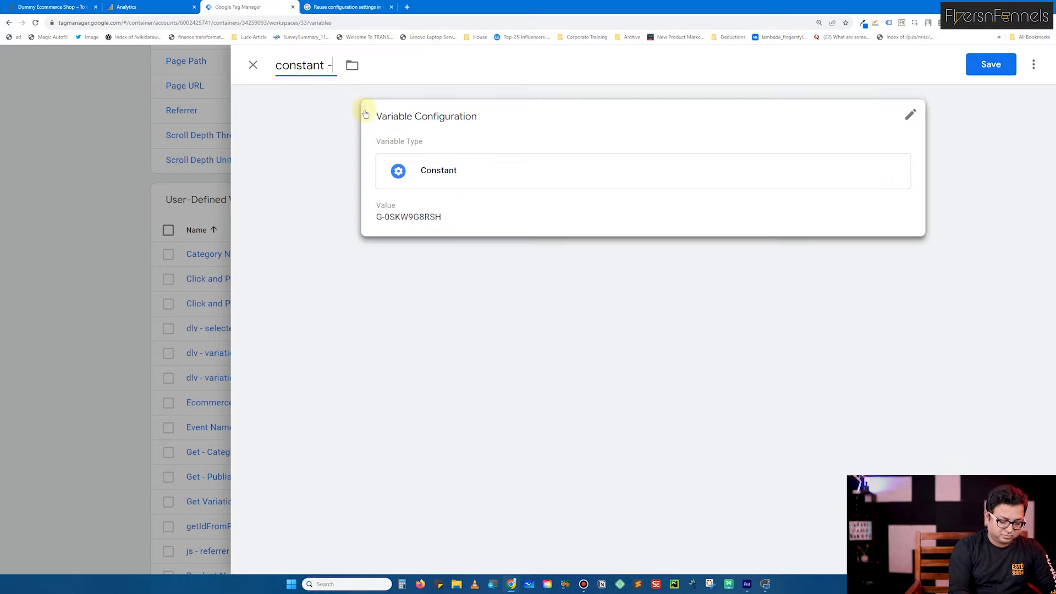
pyautogui.hotkey('ctrl', 'v')
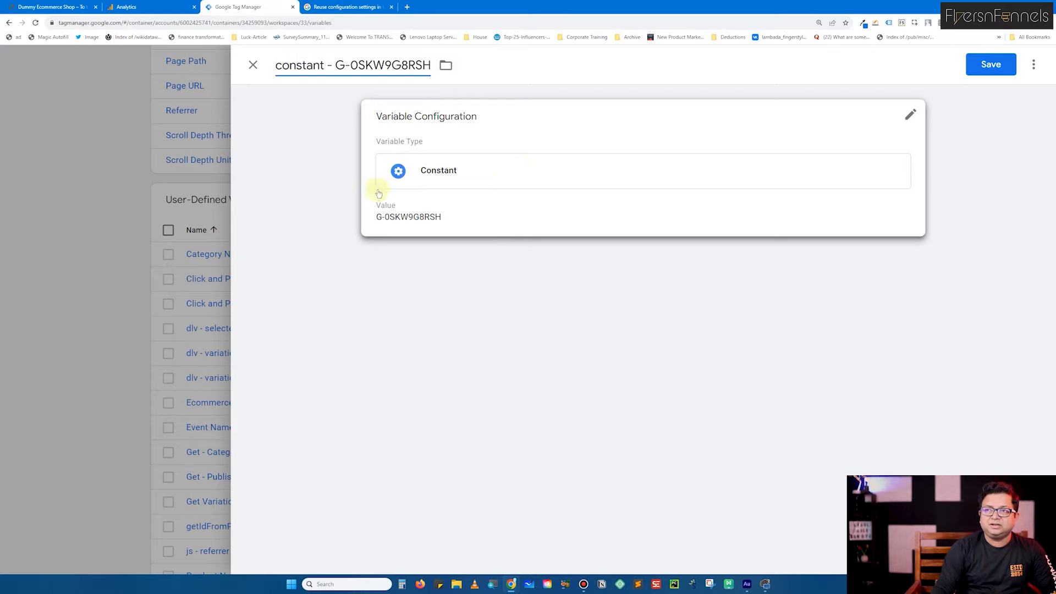
pyautogui.click(993, 71)
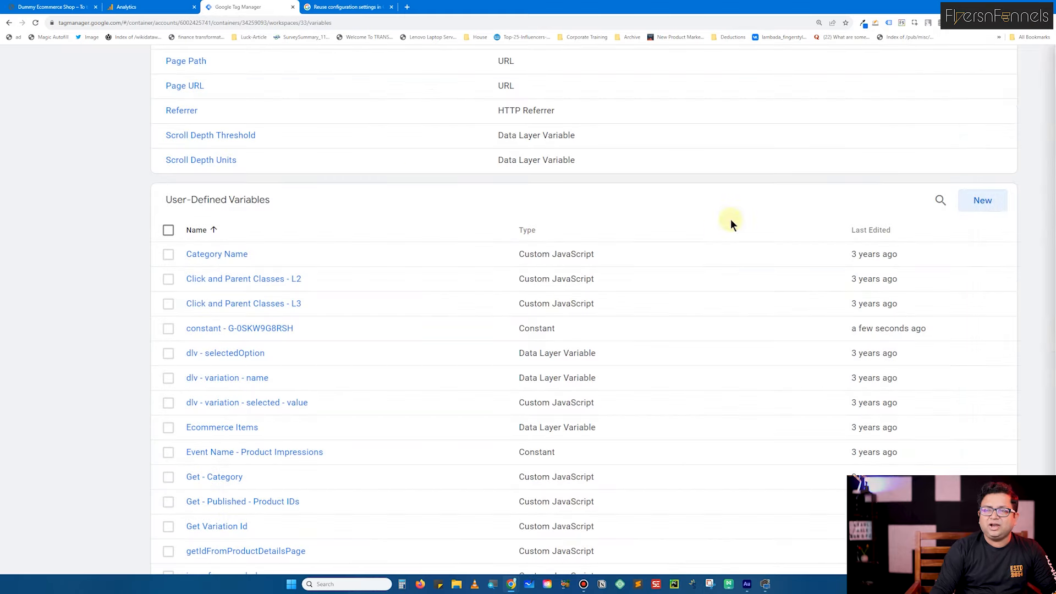
# - Replace the hard-coded Tag ID in the G-0SKW9G8RSH Google Tag with the variable {{constant - G-0SKW9G8RSH}} and save the tag
pyautogui.scroll(9, 324, 343)
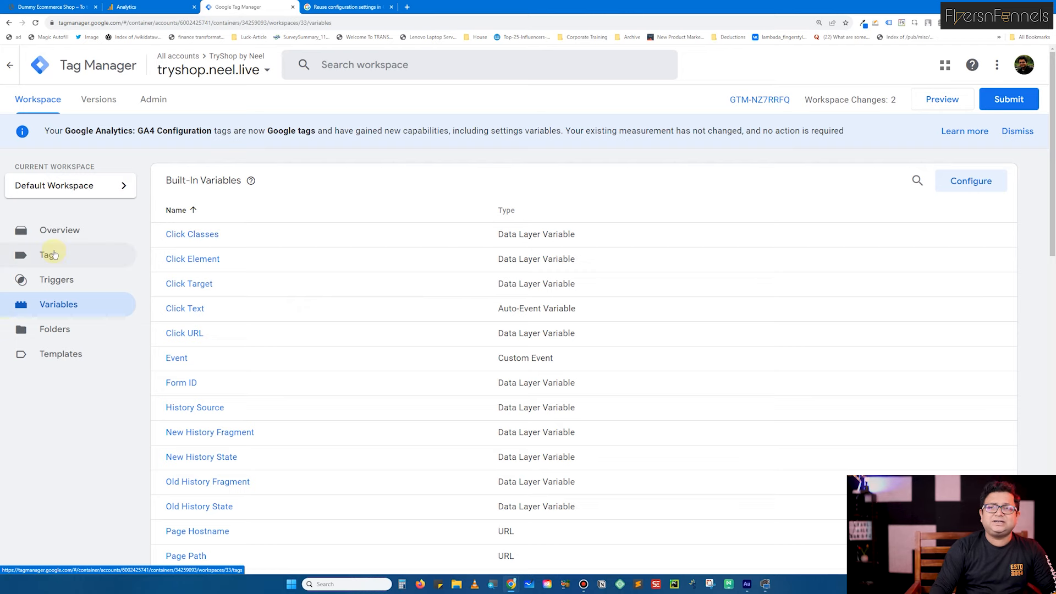
pyautogui.click(49, 254)
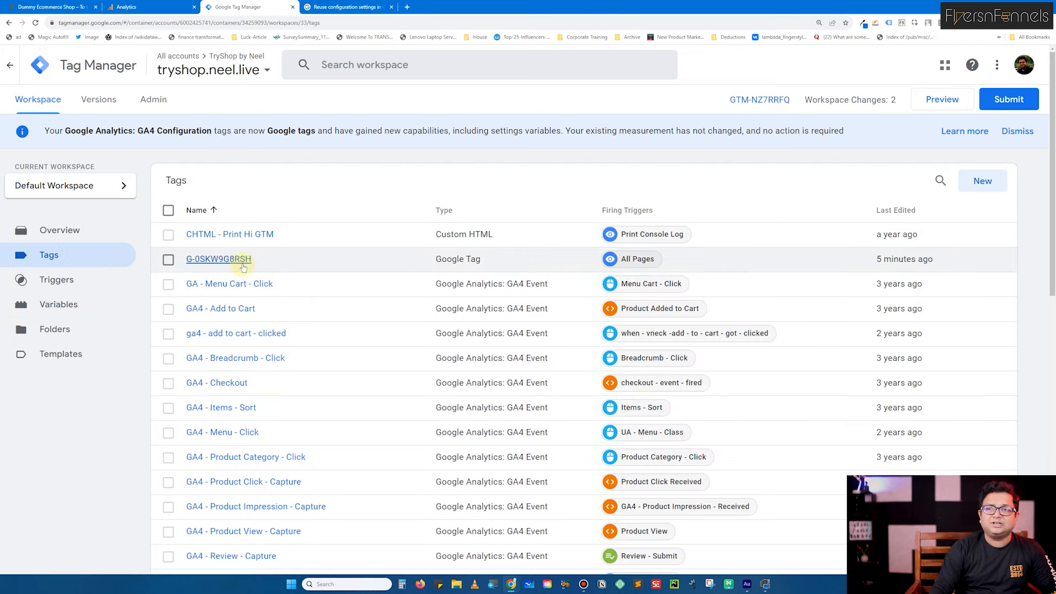
pyautogui.click(242, 260)
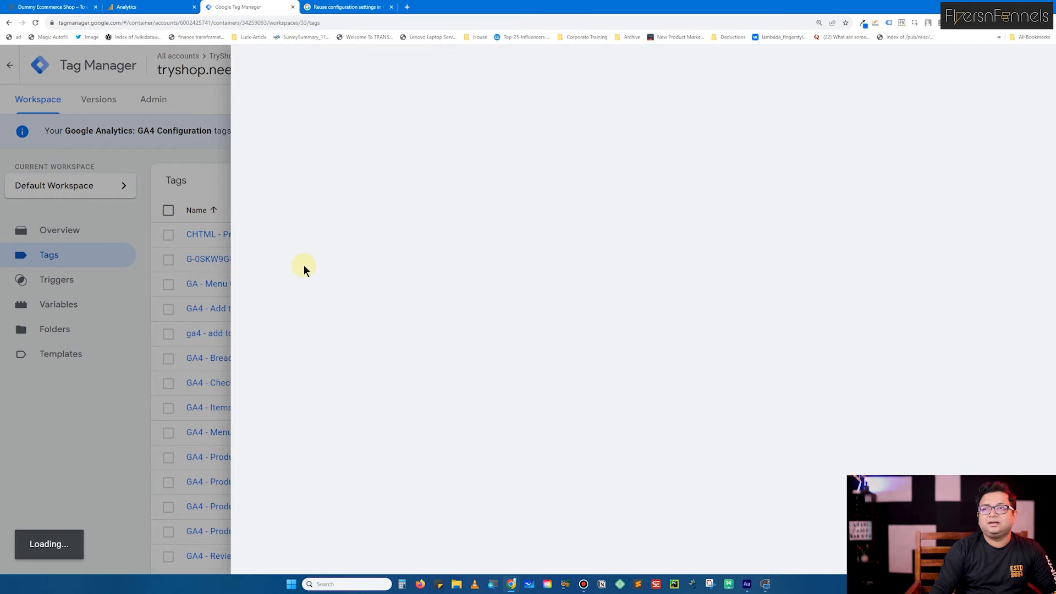
pyautogui.click(404, 263)
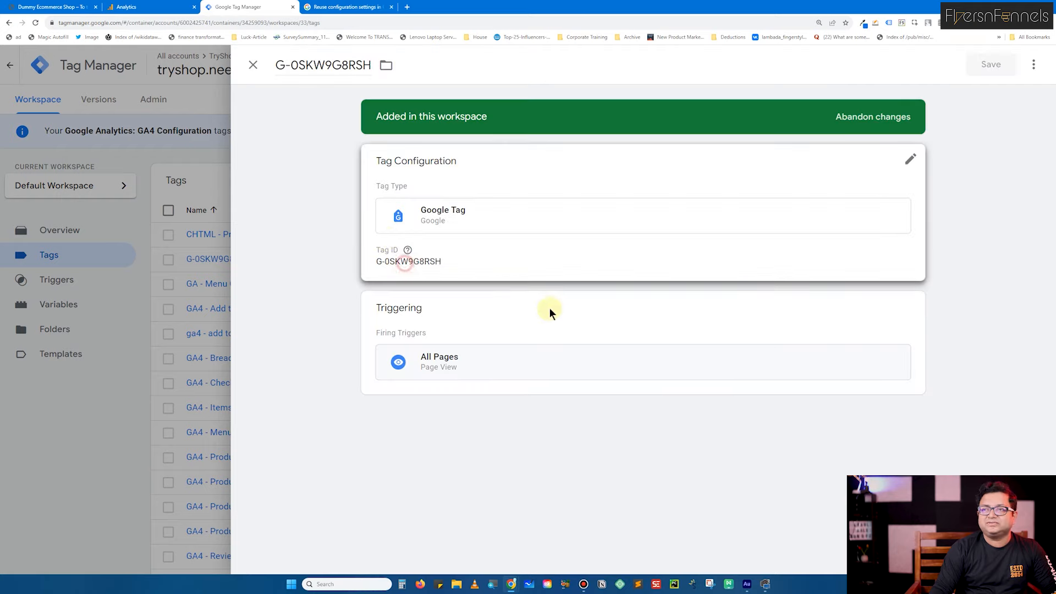
pyautogui.click(391, 286)
pyautogui.moveTo(474, 290); pyautogui.dragTo(369, 293)
pyautogui.press('BackSpace')
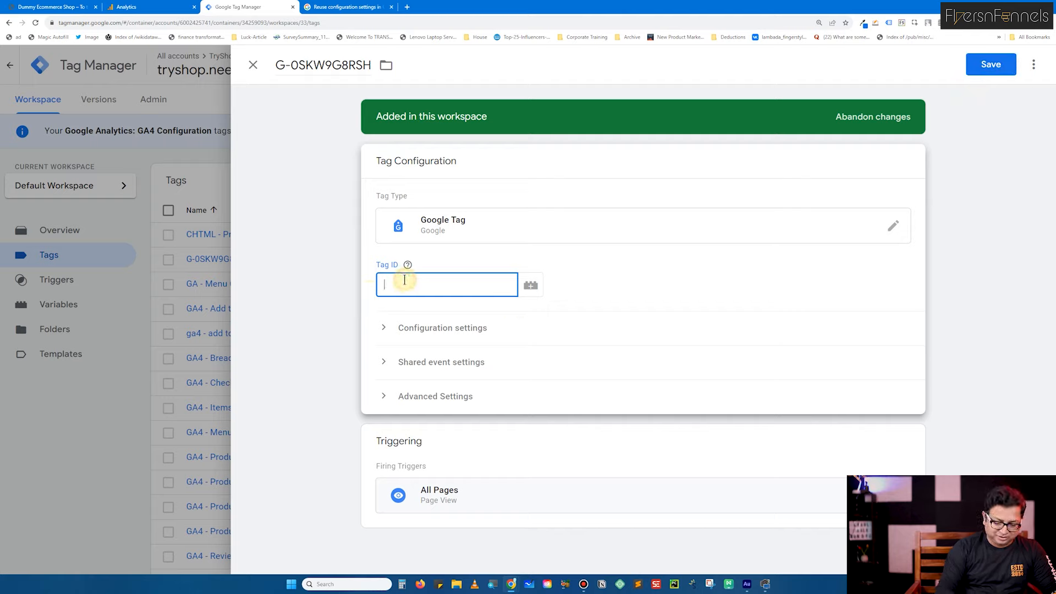
pyautogui.write('{{')
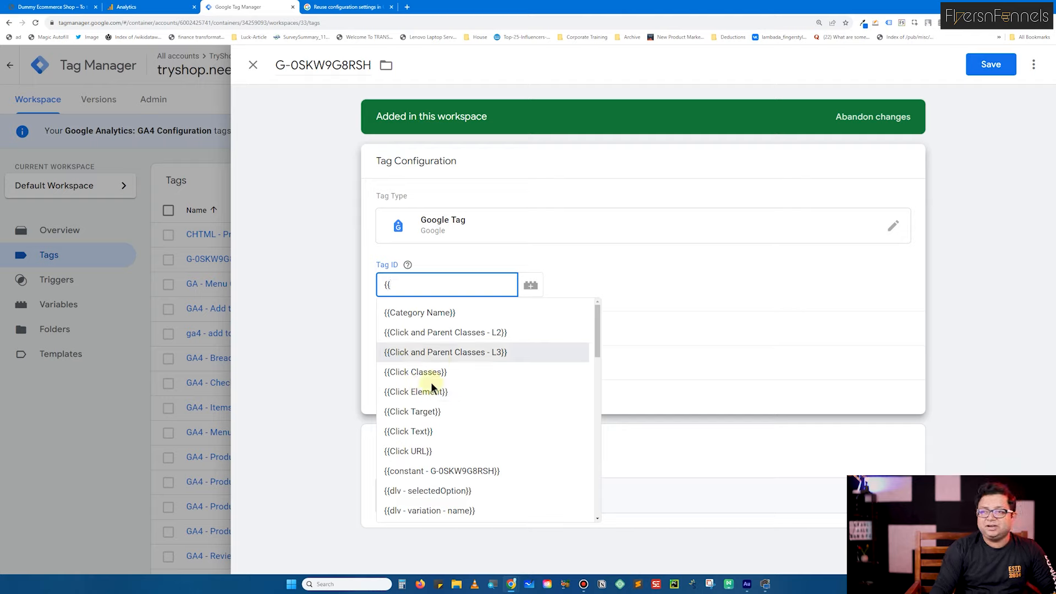
pyautogui.scroll(-2, 442, 431)
pyautogui.click(444, 392)
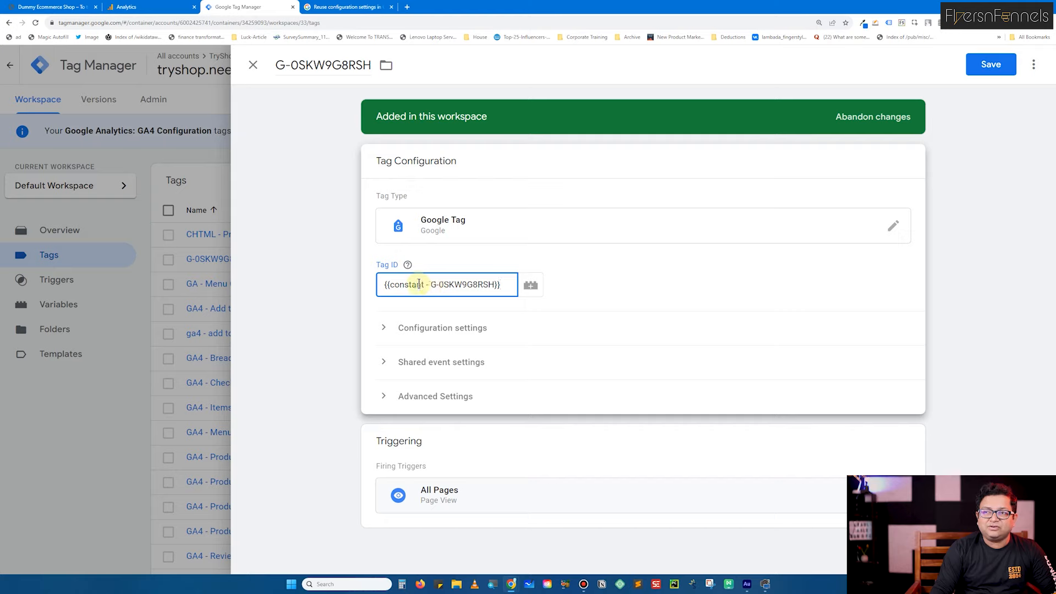
pyautogui.moveTo(277, 65); pyautogui.dragTo(379, 66)
pyautogui.click(466, 86)
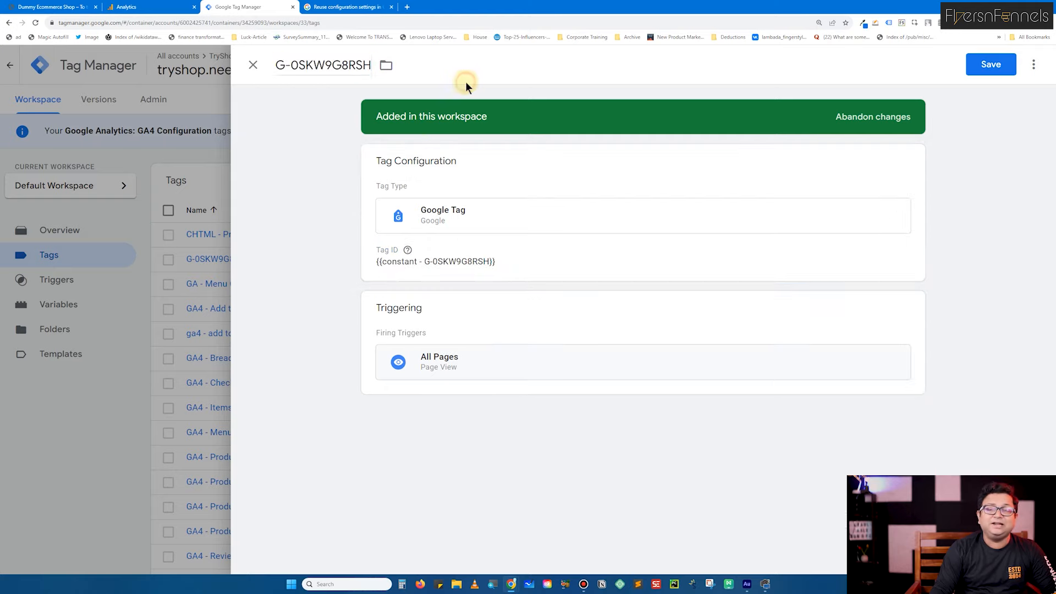
pyautogui.click(993, 64)
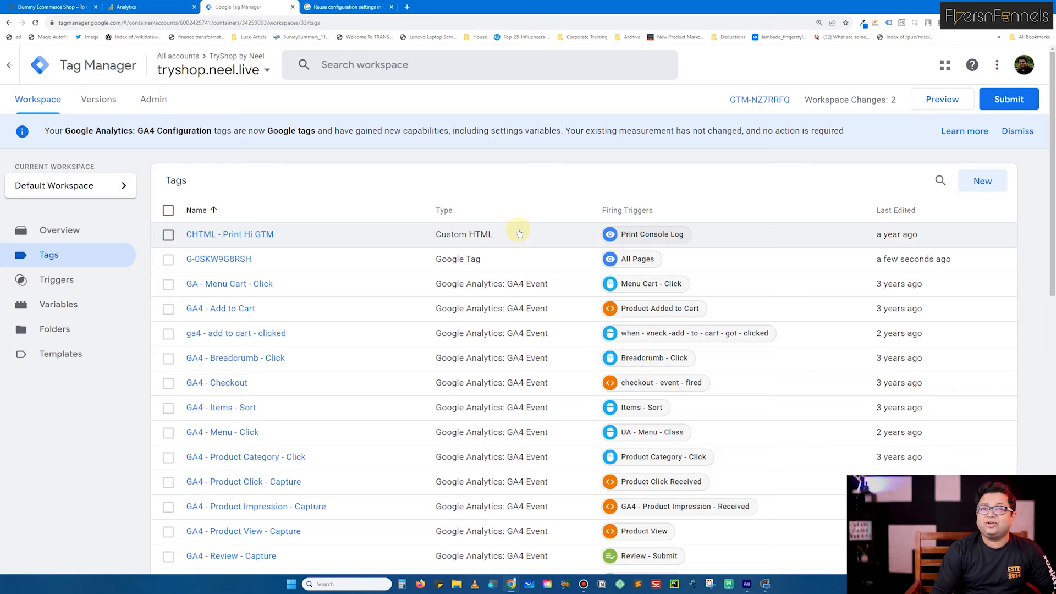
# - Start a new Google Analytics: GA4 Event tag and set its Measurement ID to the variable "constant - G-0SKW9G8RSH"
pyautogui.click(990, 184)
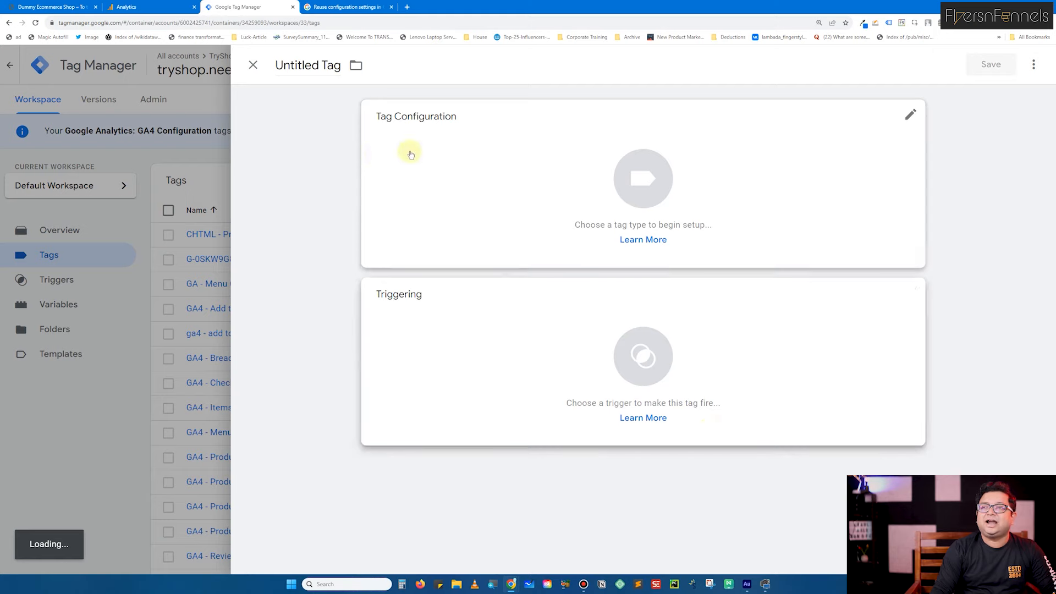
pyautogui.click(434, 170)
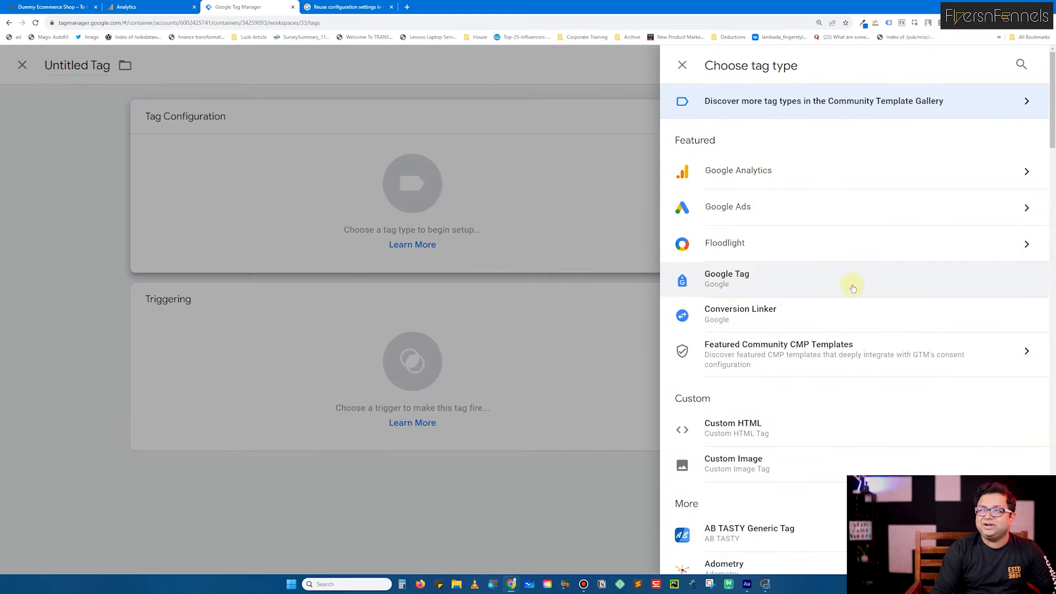
pyautogui.click(780, 170)
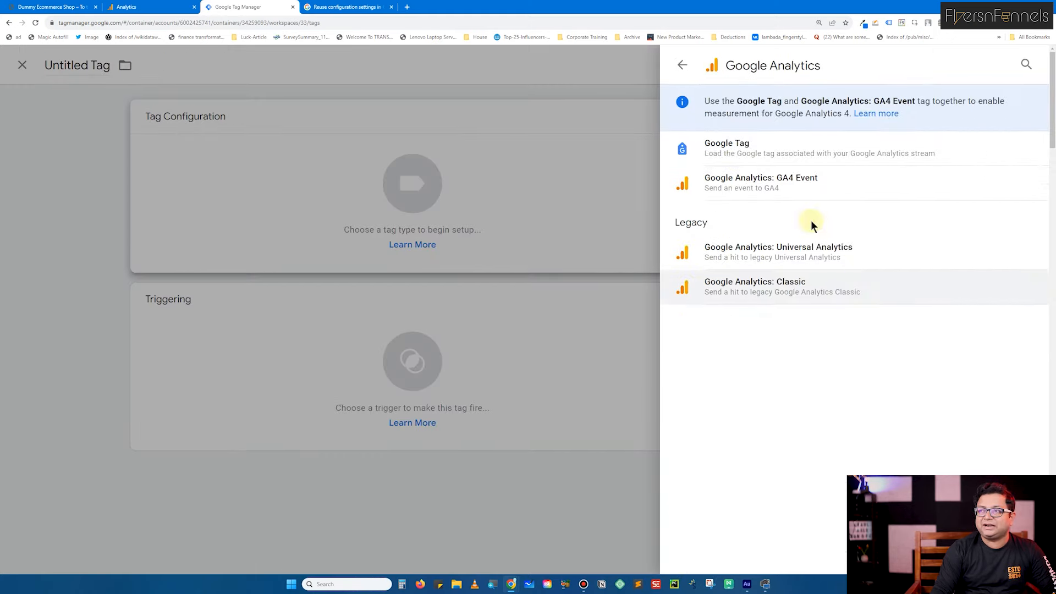
pyautogui.click(788, 188)
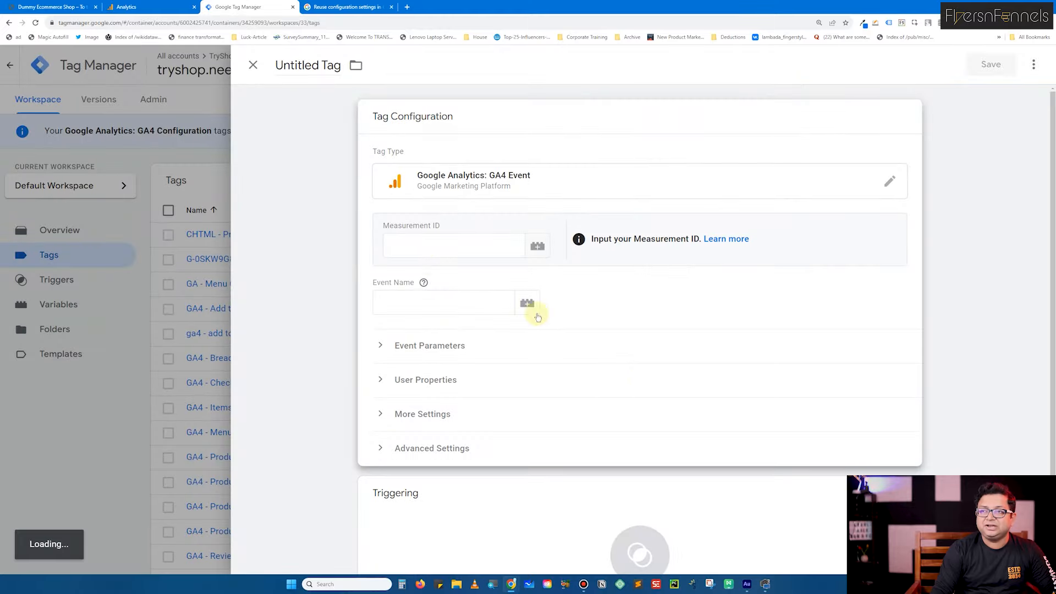
pyautogui.click(428, 244)
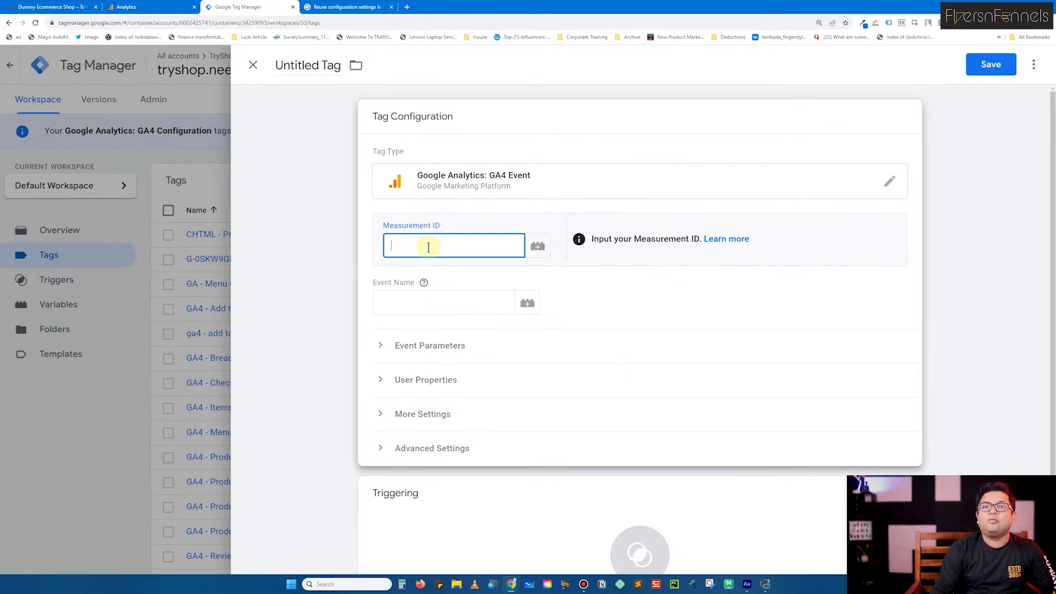
pyautogui.click(541, 247)
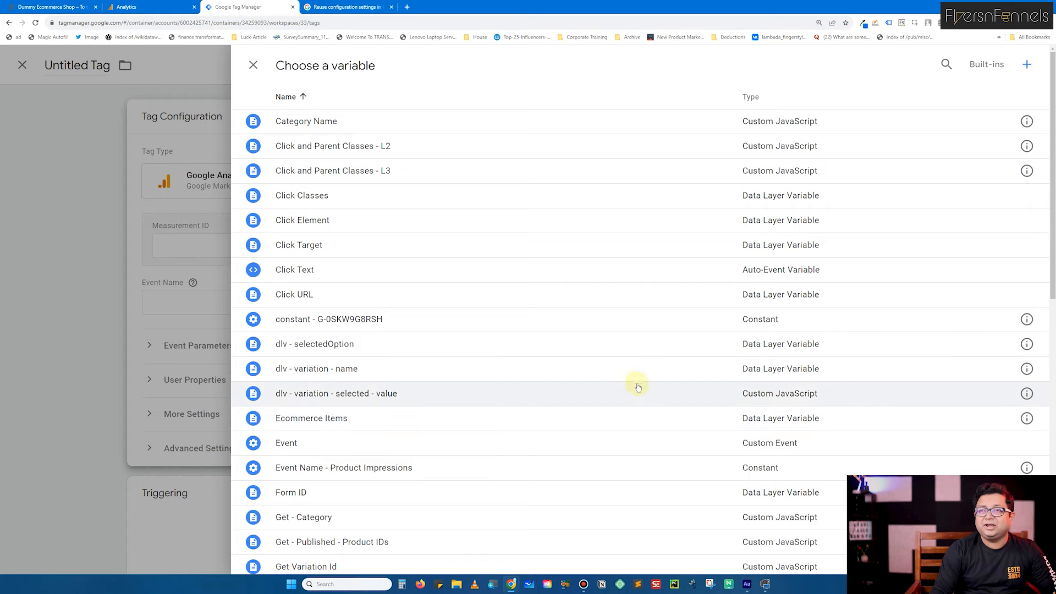
pyautogui.click(333, 320)
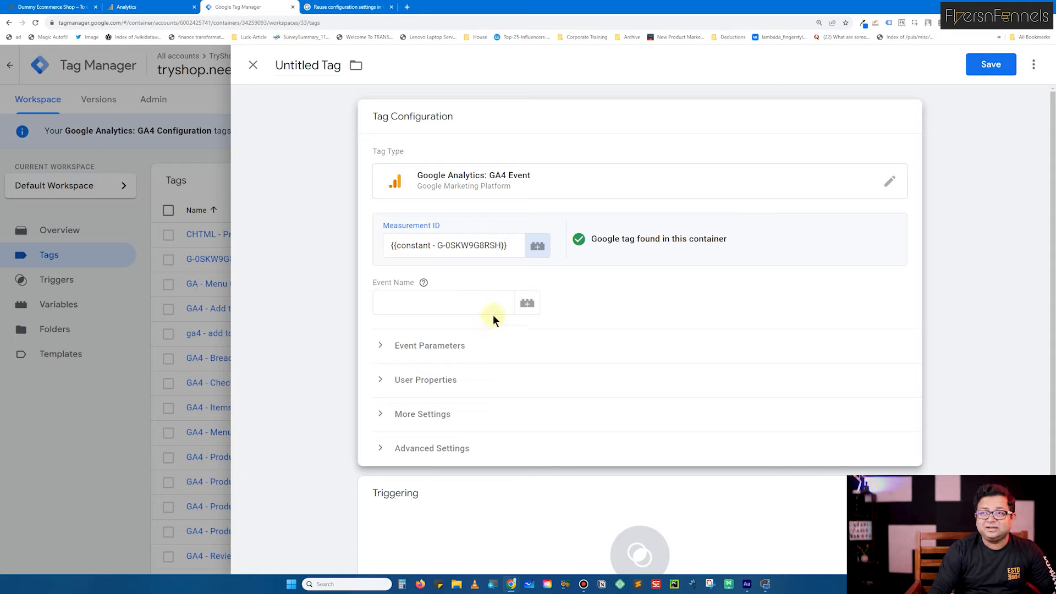
pyautogui.click(437, 293)
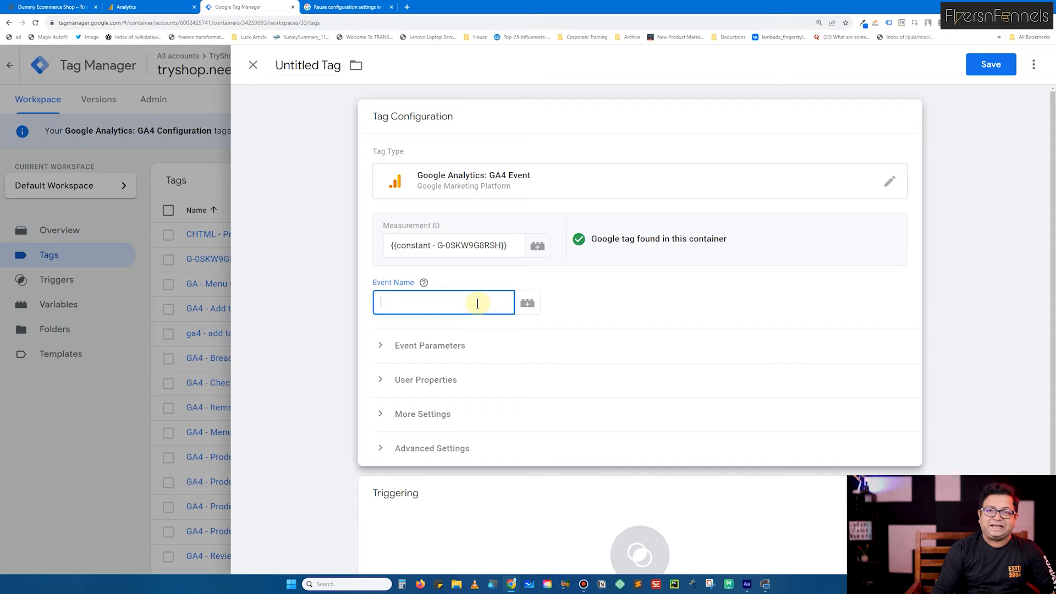
# - Discard the untitled GA4 Event tag and open the configuration settings of the G-0SKW9G8RSH Google Tag for editing
pyautogui.click(156, 302)
pyautogui.click(648, 203)
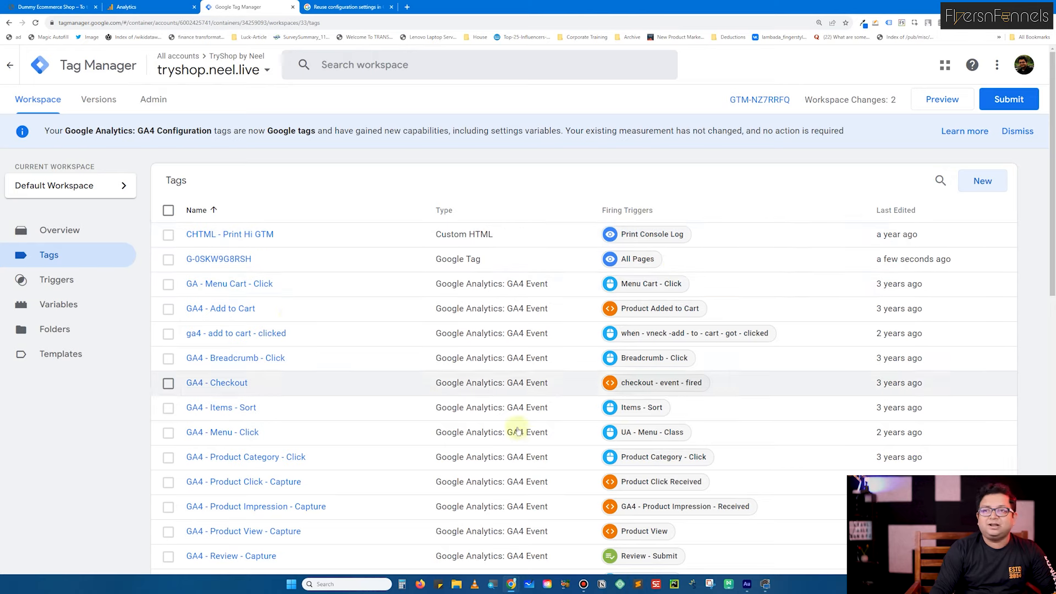
pyautogui.click(224, 259)
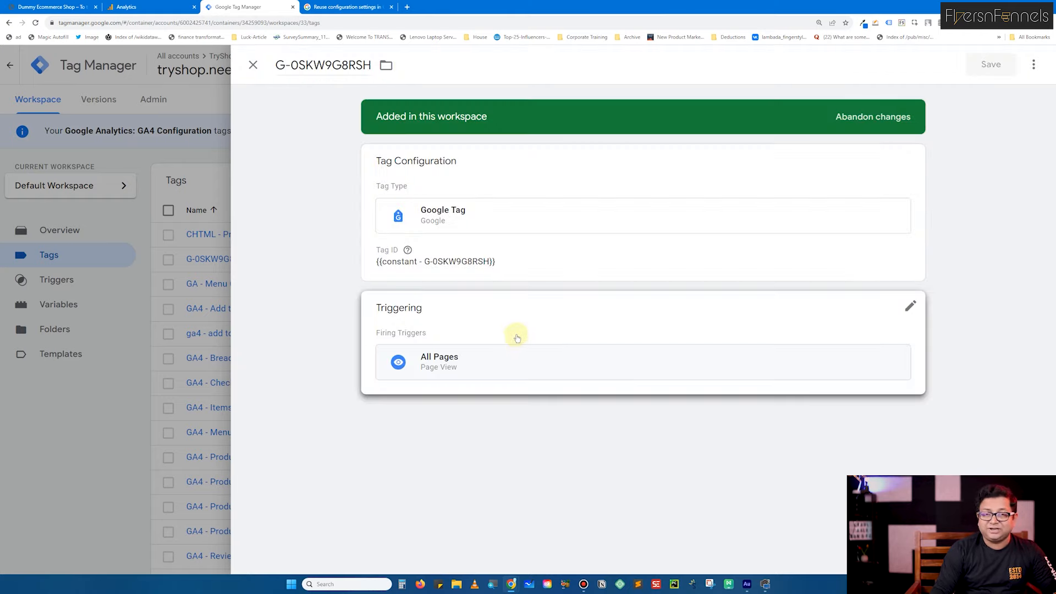
pyautogui.click(442, 253)
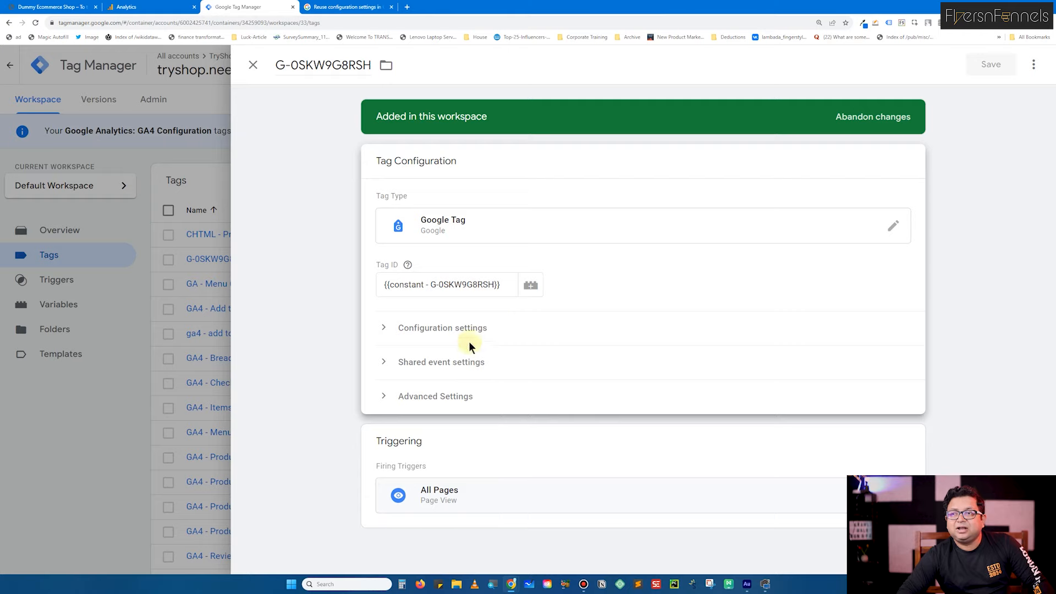
pyautogui.click(435, 328)
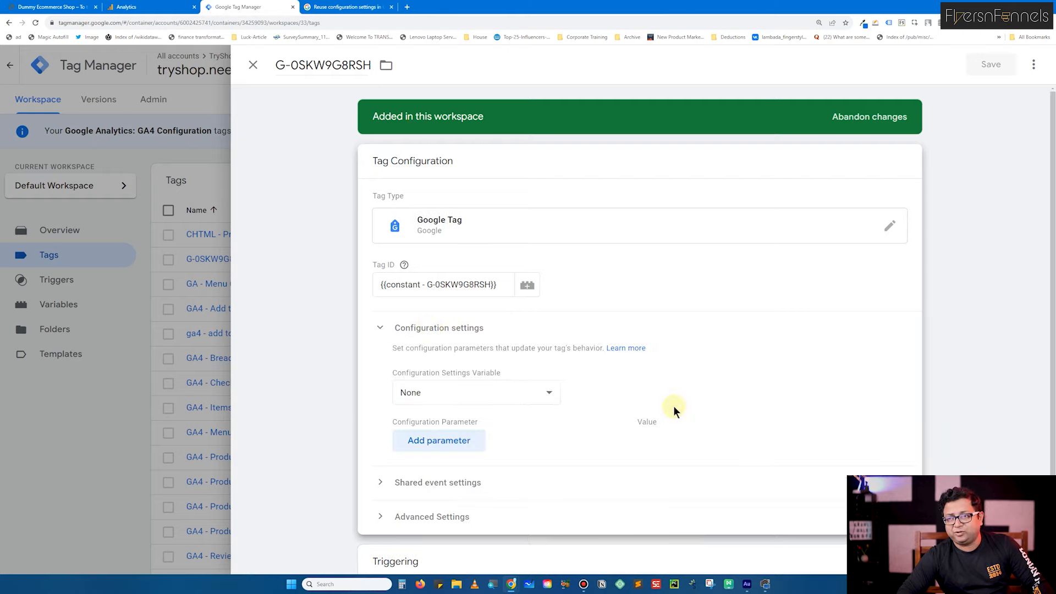
# - Start a new Google Tag: Configuration Settings variable from the tag's configuration settings
pyautogui.click(492, 394)
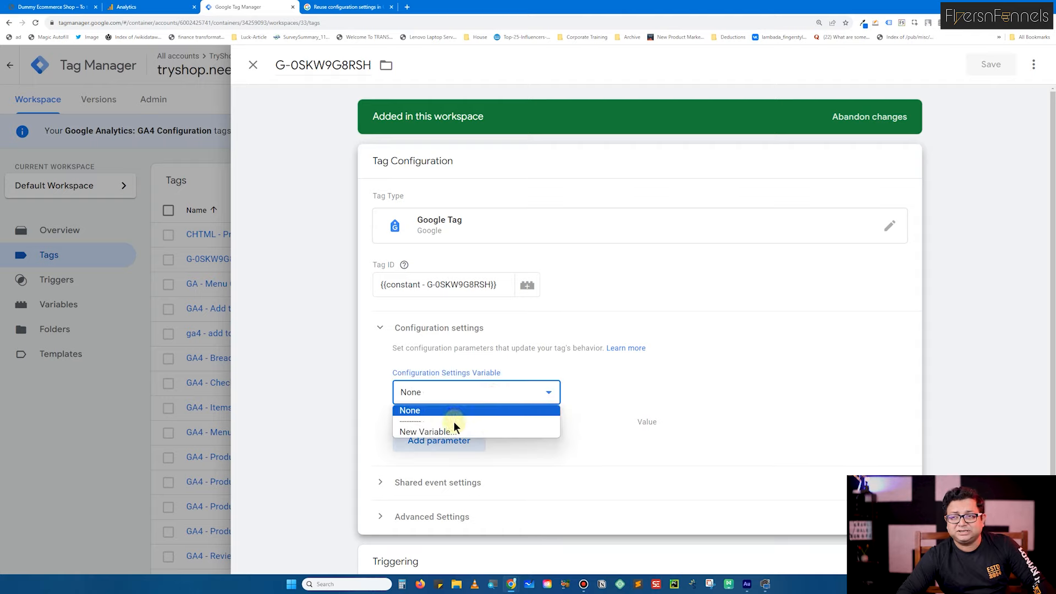
pyautogui.click(452, 432)
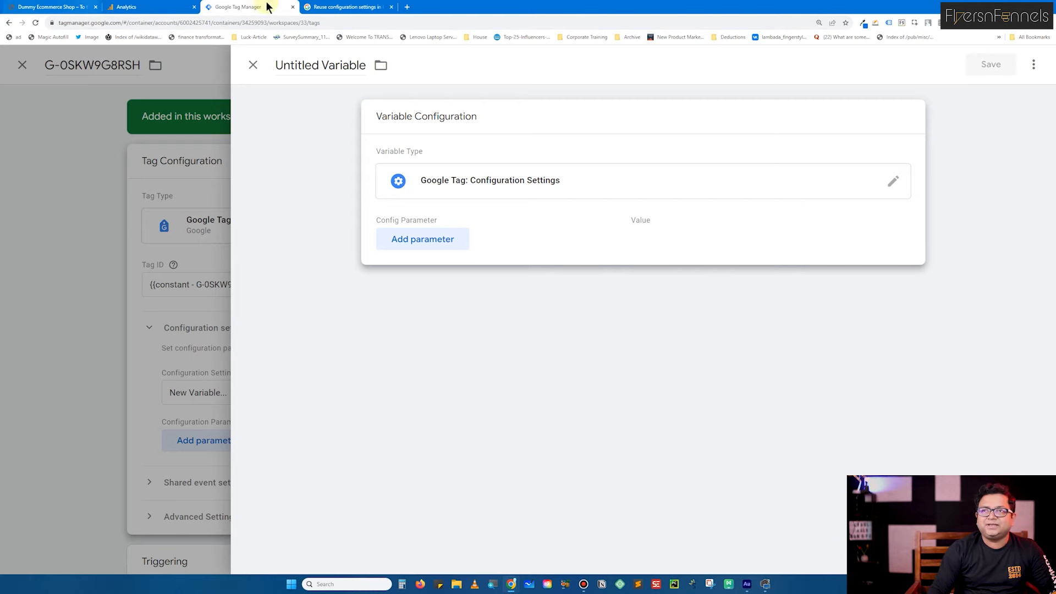
# - Switch to the Tag Manager Help article on reusing configuration settings and examine its table of valid parameters
pyautogui.click(324, 7)
pyautogui.scroll(1, 233, 130)
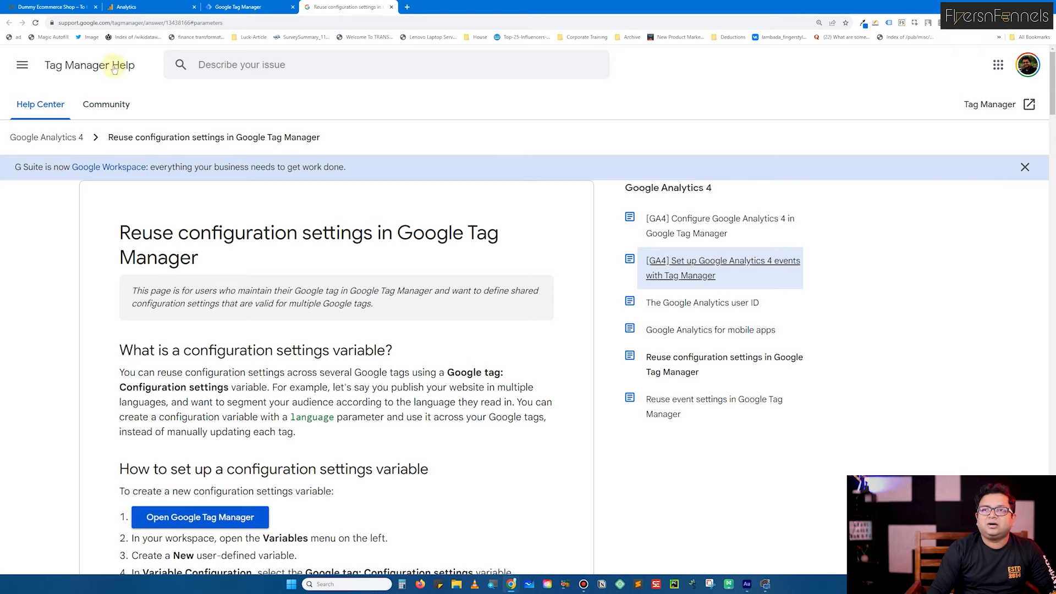
pyautogui.scroll(-8, 334, 152)
pyautogui.scroll(-6, 335, 153)
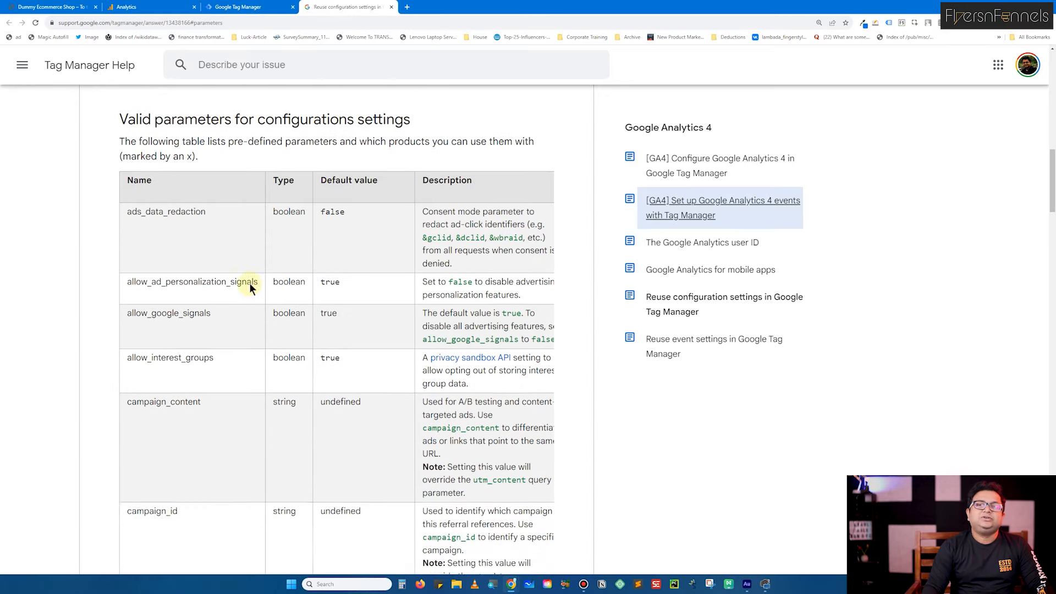
pyautogui.scroll(3, 250, 278)
pyautogui.scroll(-2, 249, 272)
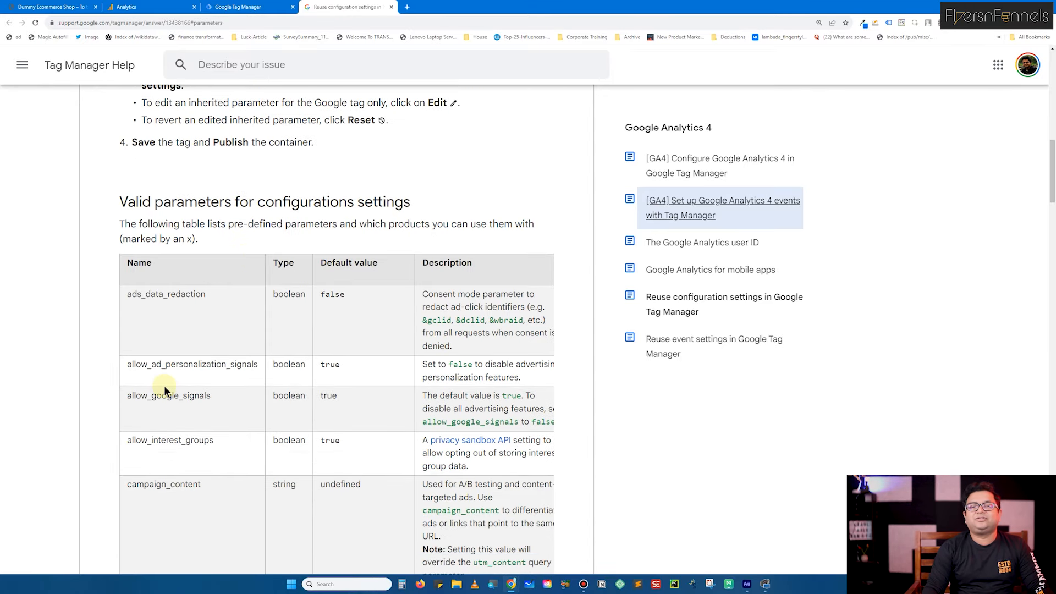
pyautogui.scroll(-2, 175, 365)
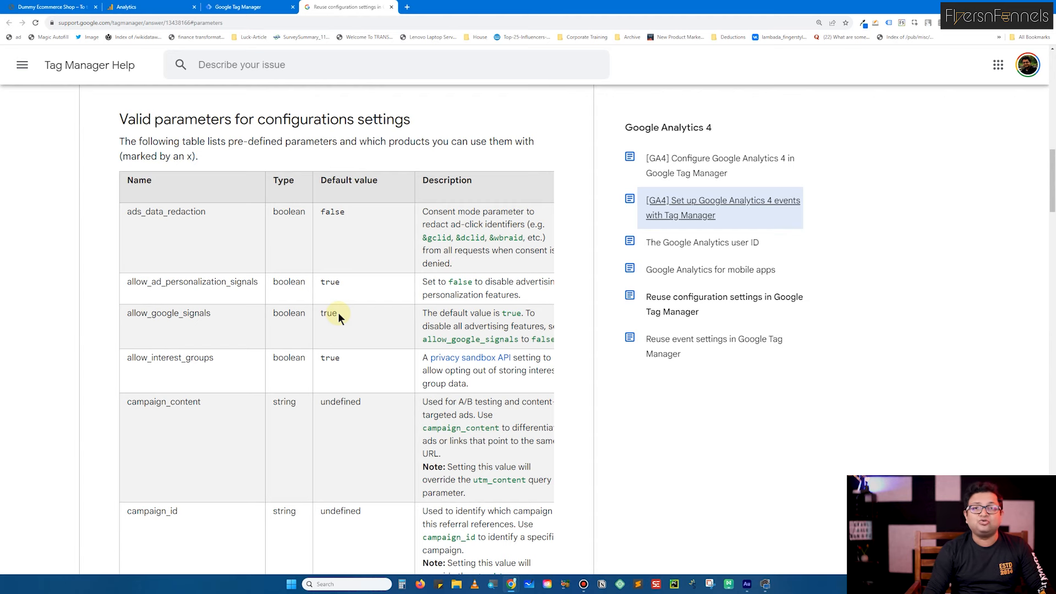
pyautogui.scroll(-3, 210, 412)
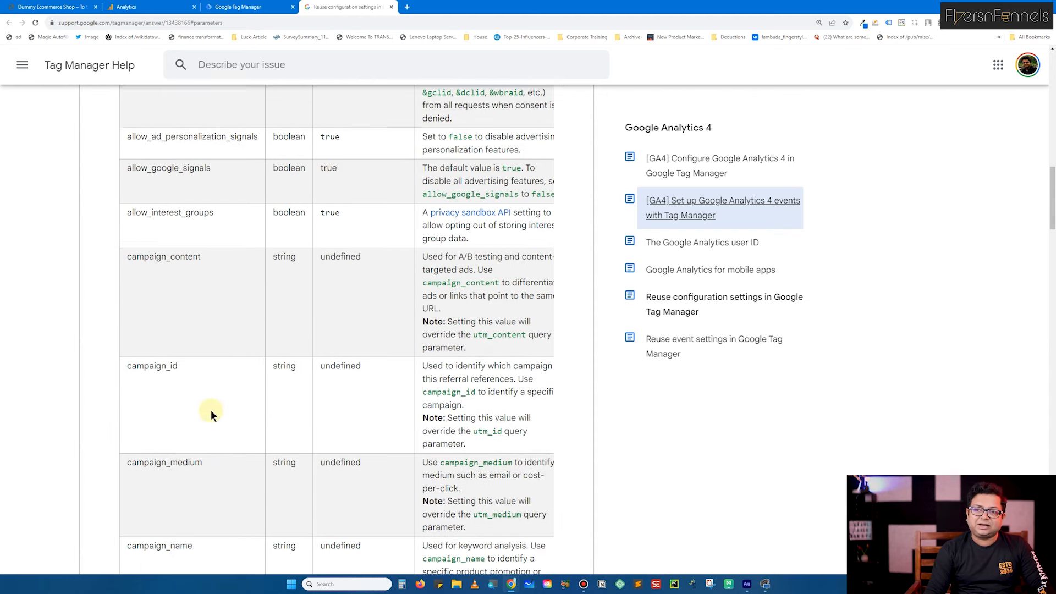
# - Examine the page_title entry in the parameter table and return to the allow_google_signals entry
pyautogui.scroll(-10, 210, 410)
pyautogui.moveTo(165, 370); pyautogui.dragTo(120, 374)
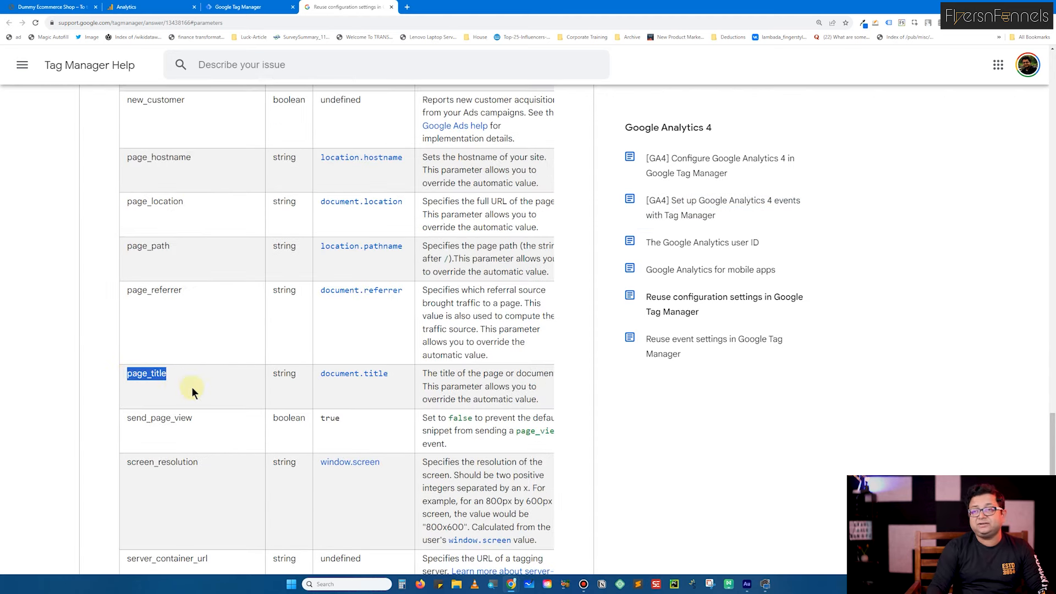
pyautogui.click(206, 379)
pyautogui.moveTo(192, 372); pyautogui.dragTo(123, 372)
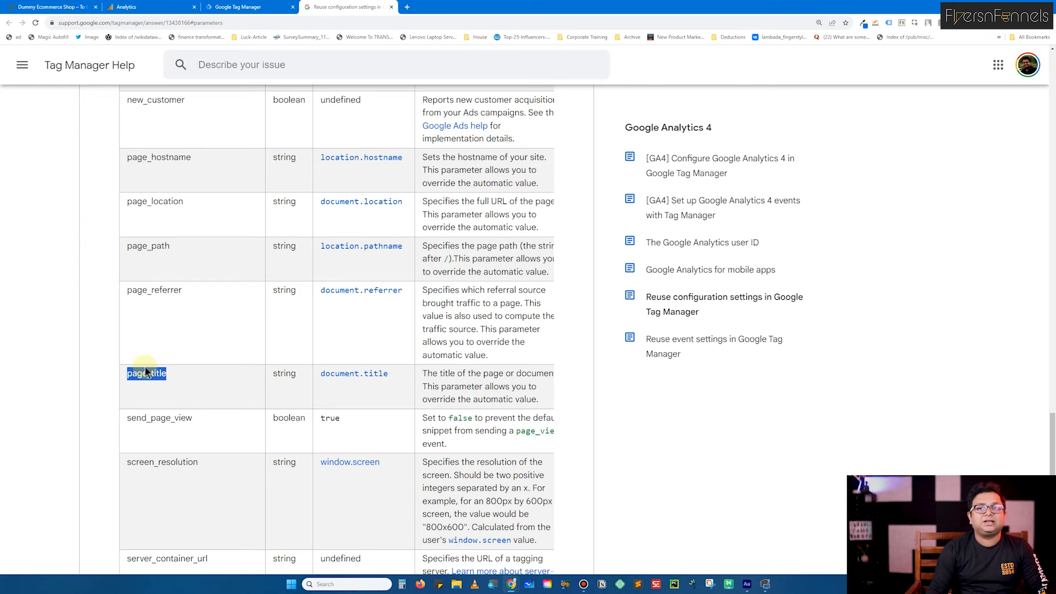
pyautogui.scroll(15, 182, 376)
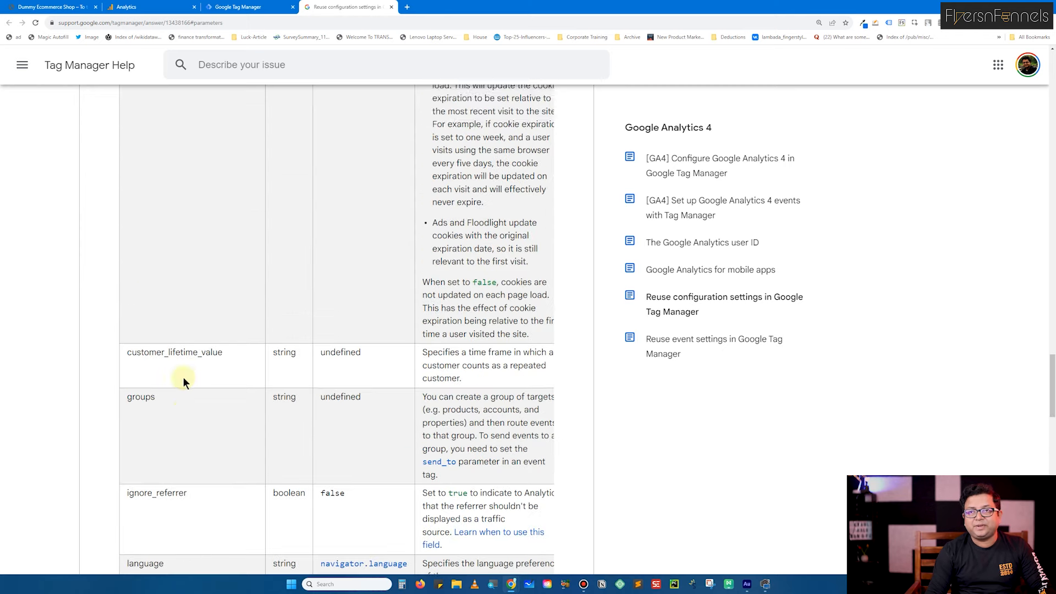
pyautogui.scroll(20, 186, 376)
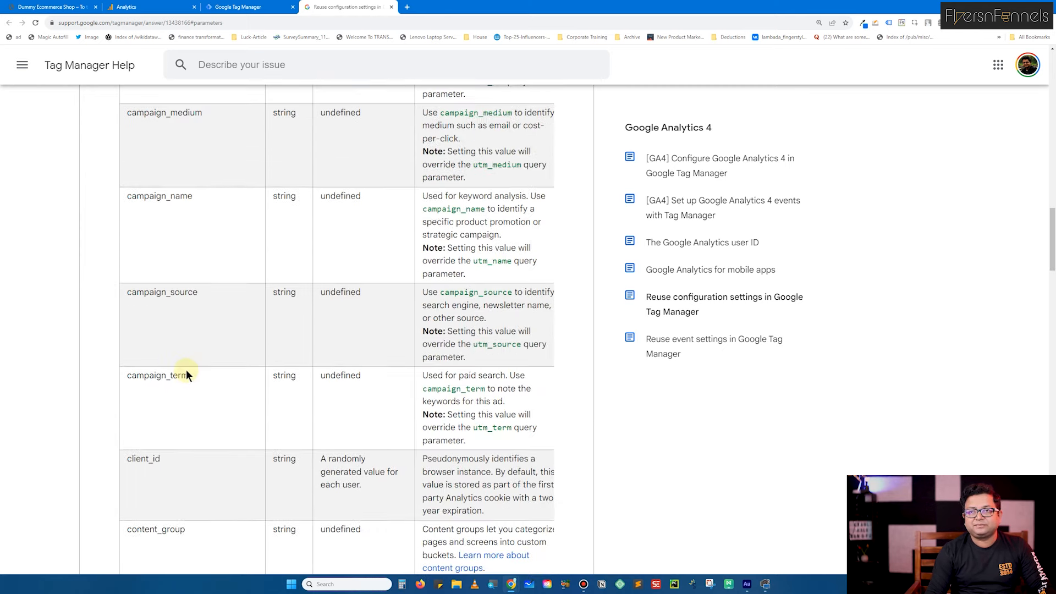
pyautogui.scroll(-2, 195, 362)
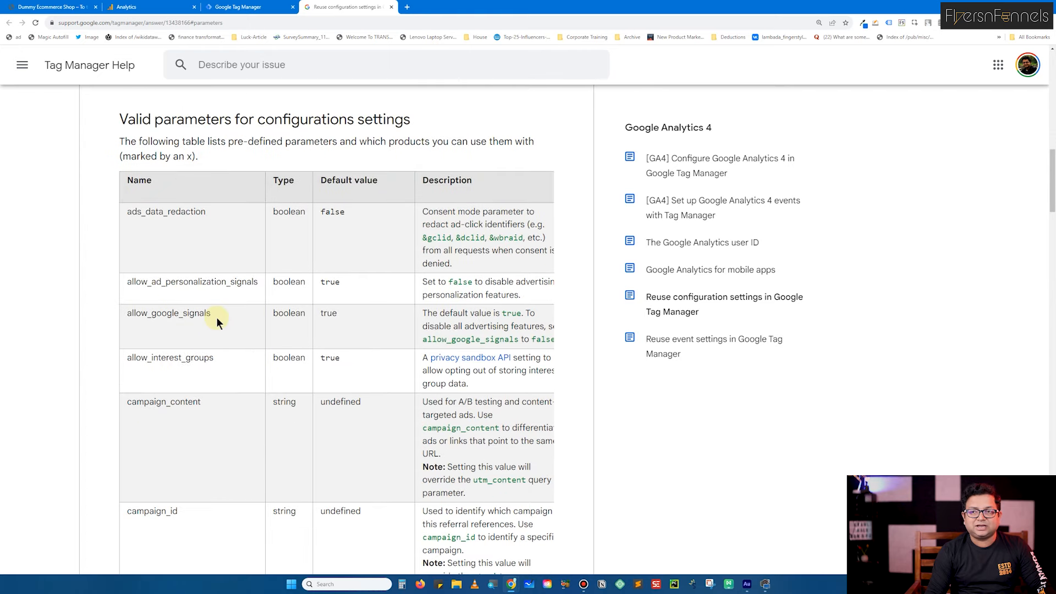
# - Back in Tag Manager, discard the untitled variable and add the configuration parameter allow_google_signals with the value true to the Google Tag
pyautogui.click(260, 7)
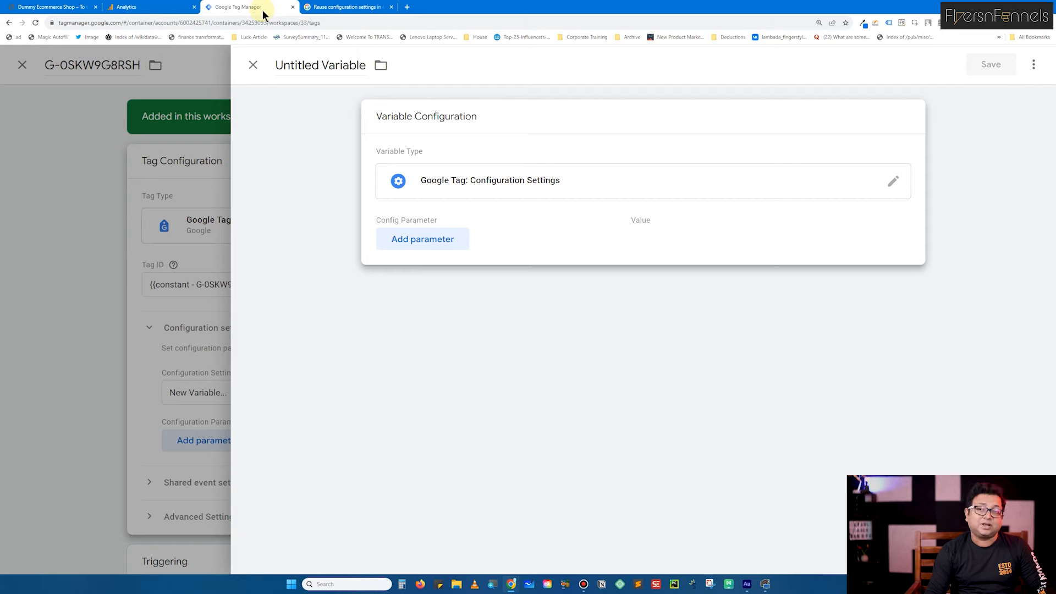
pyautogui.click(183, 161)
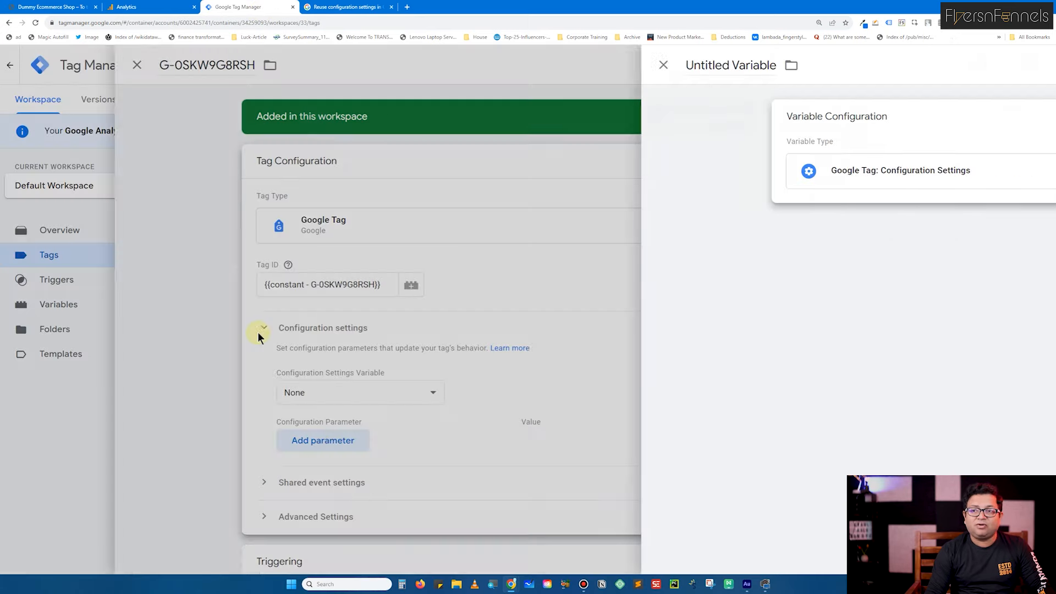
pyautogui.click(465, 440)
pyautogui.click(494, 456)
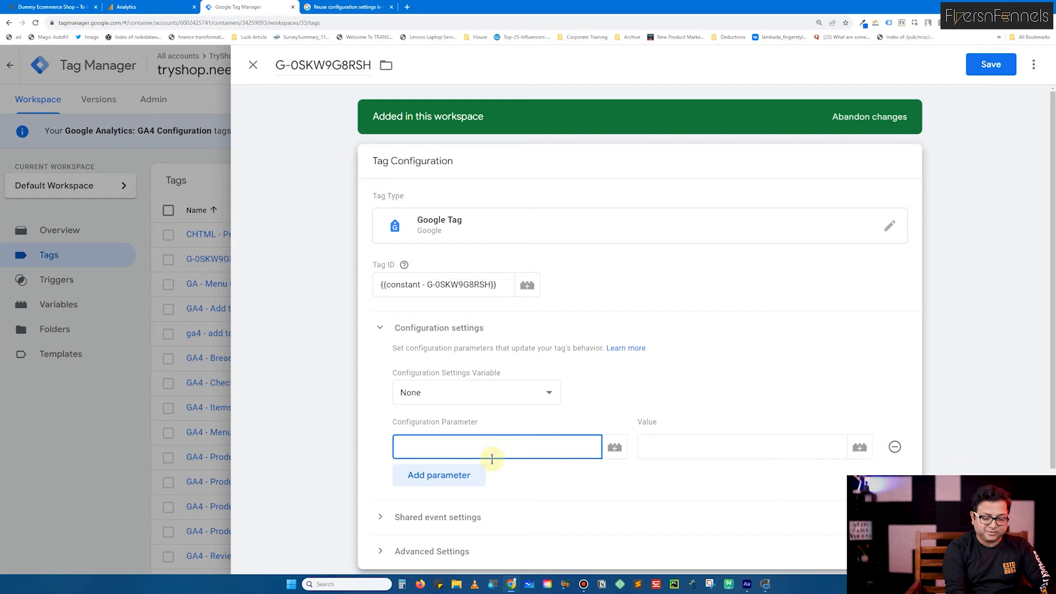
pyautogui.write('allow_g')
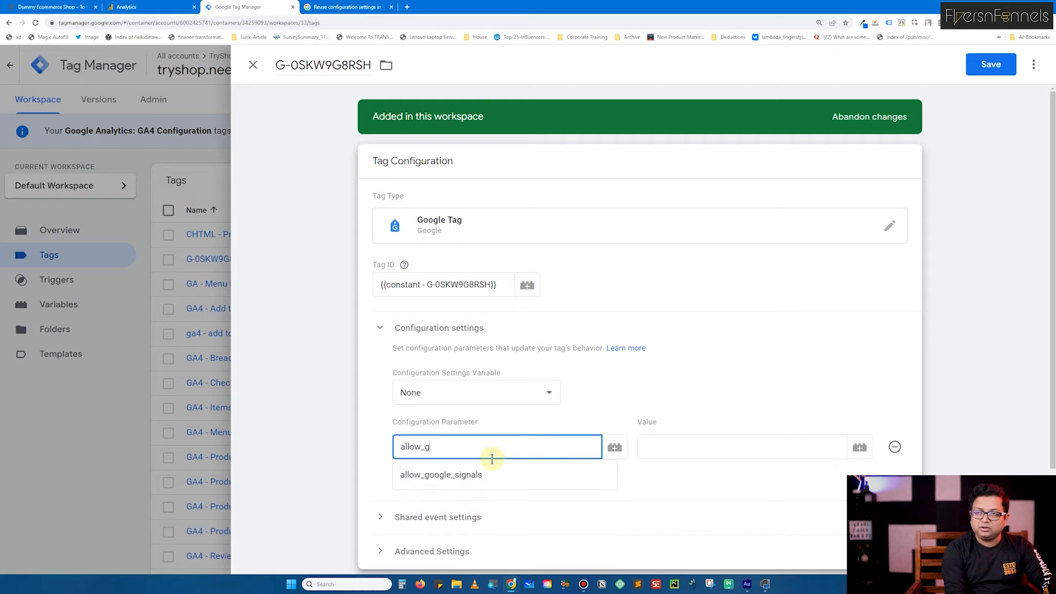
pyautogui.write('ogog')
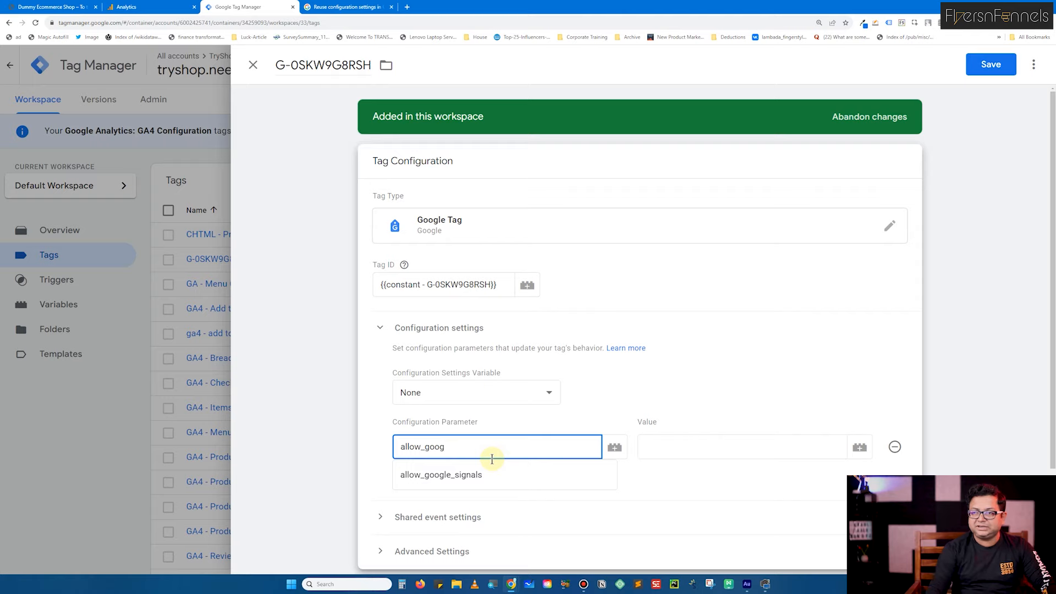
pyautogui.click(486, 471)
pyautogui.click(691, 451)
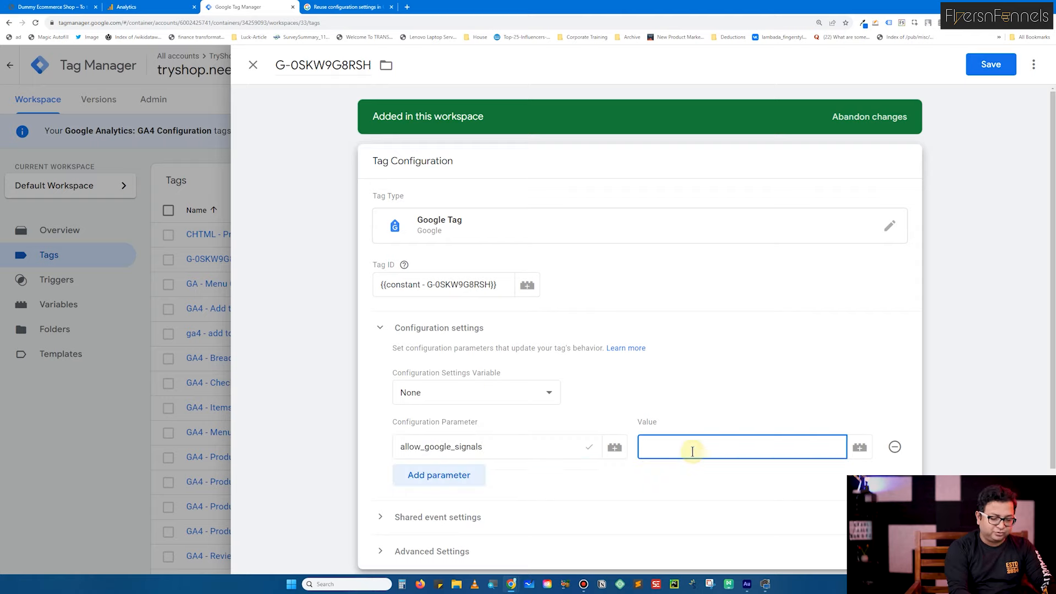
pyautogui.write('ture')
pyautogui.press('BackSpace')
pyautogui.press('BackSpace')
pyautogui.press('BackSpace')
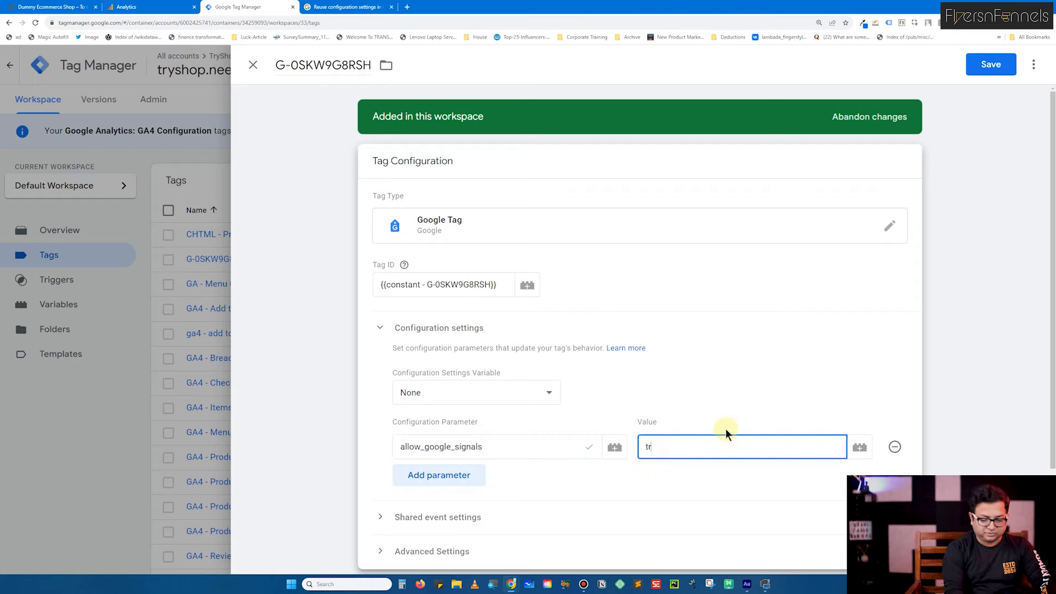
pyautogui.write('rue')
# - Add a second configuration parameter, page_title, with the variable {{jsv - Document Title}} as its value
pyautogui.click(462, 474)
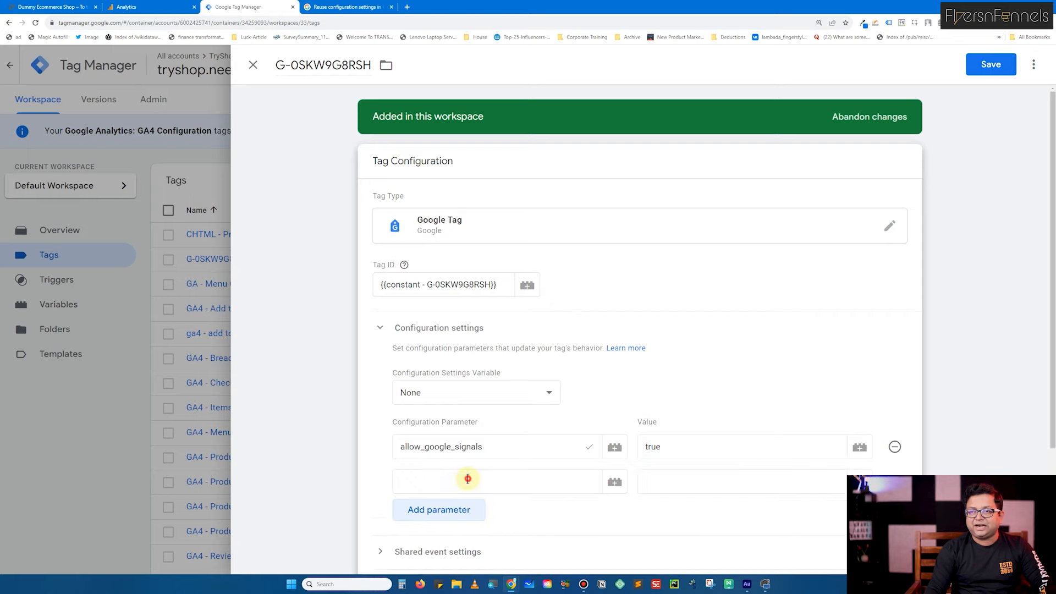
pyautogui.write('pa')
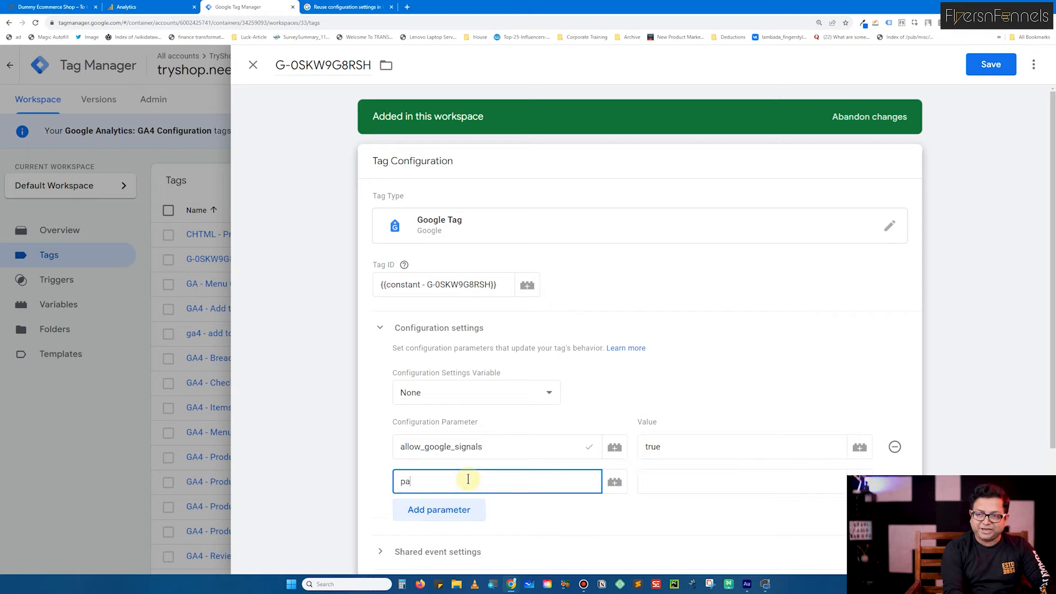
pyautogui.write('ge')
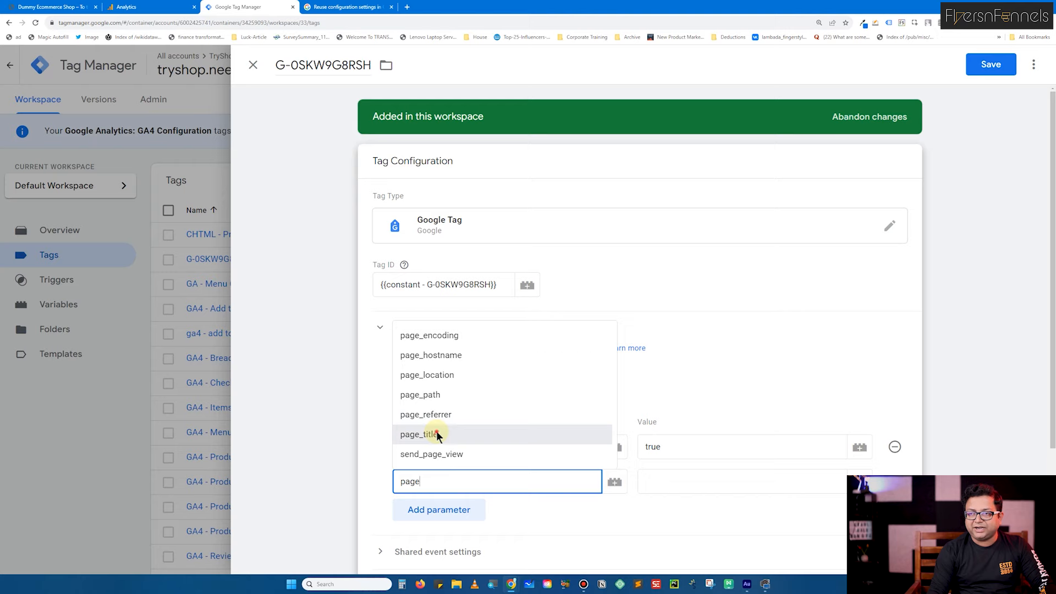
pyautogui.click(437, 435)
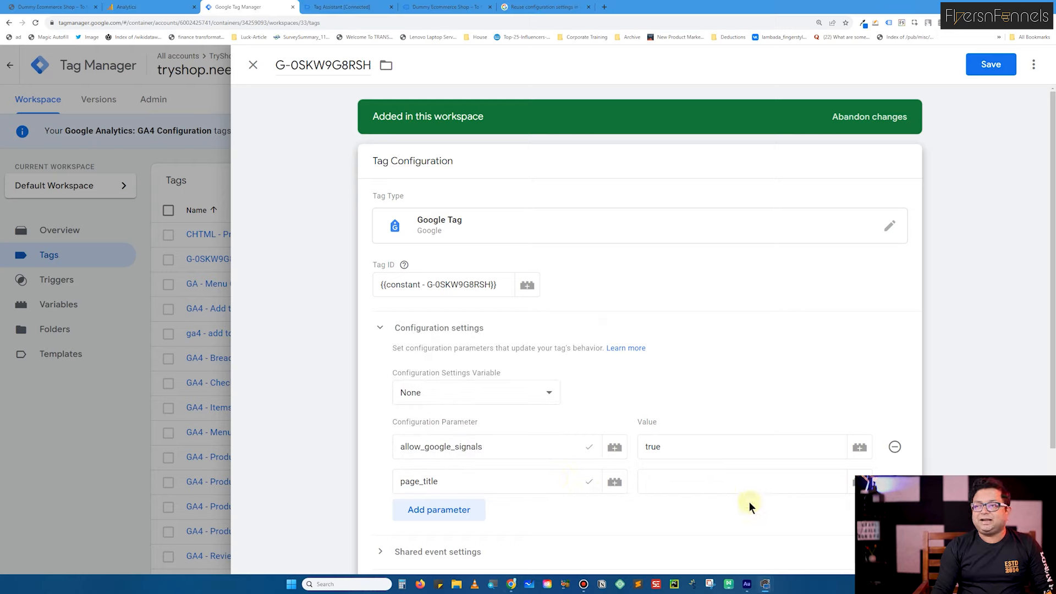
pyautogui.click(707, 483)
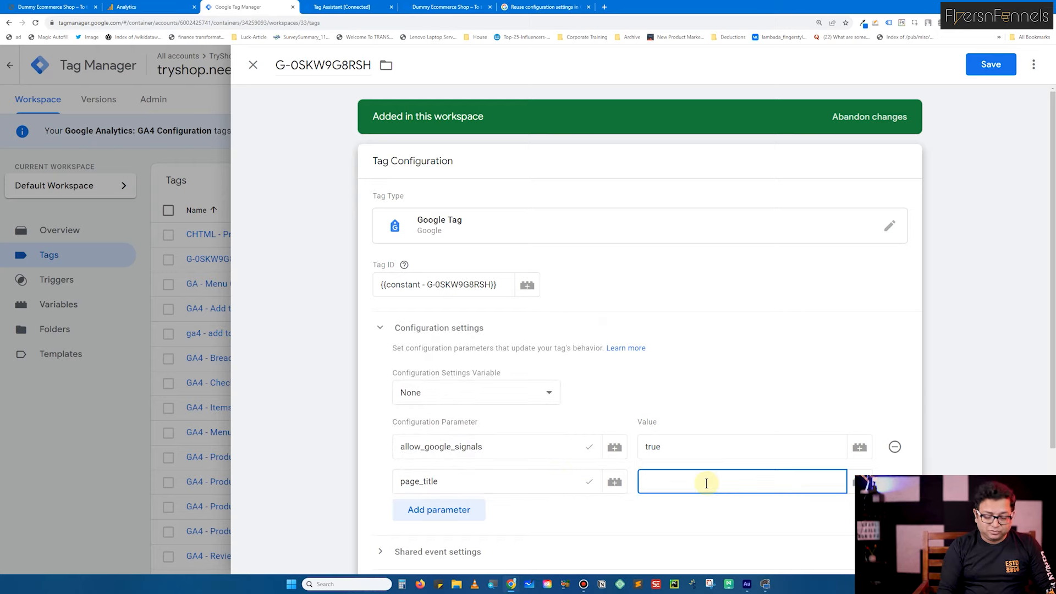
pyautogui.write('{{')
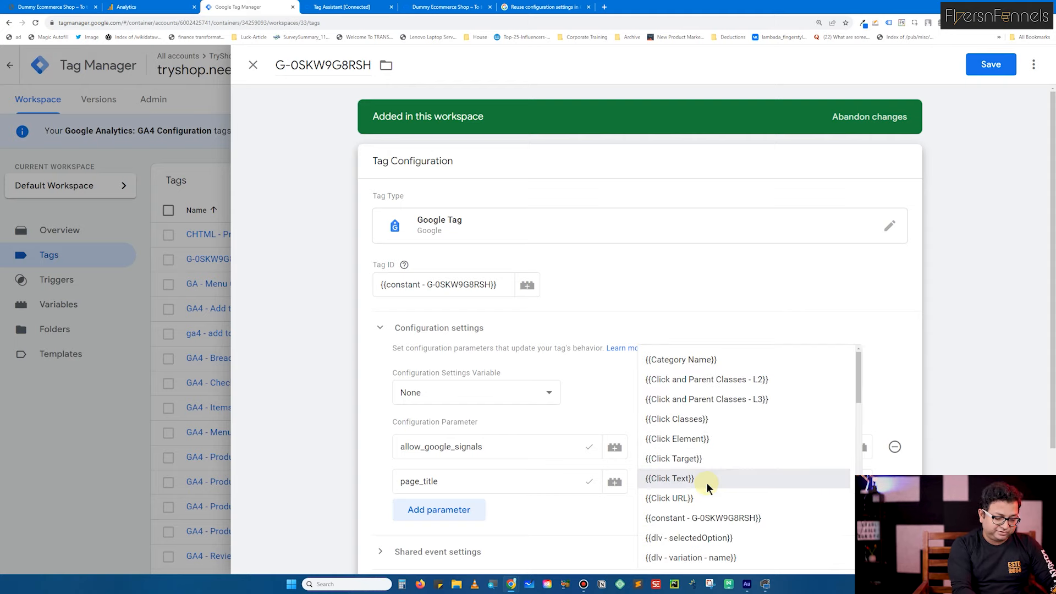
pyautogui.write('JSV')
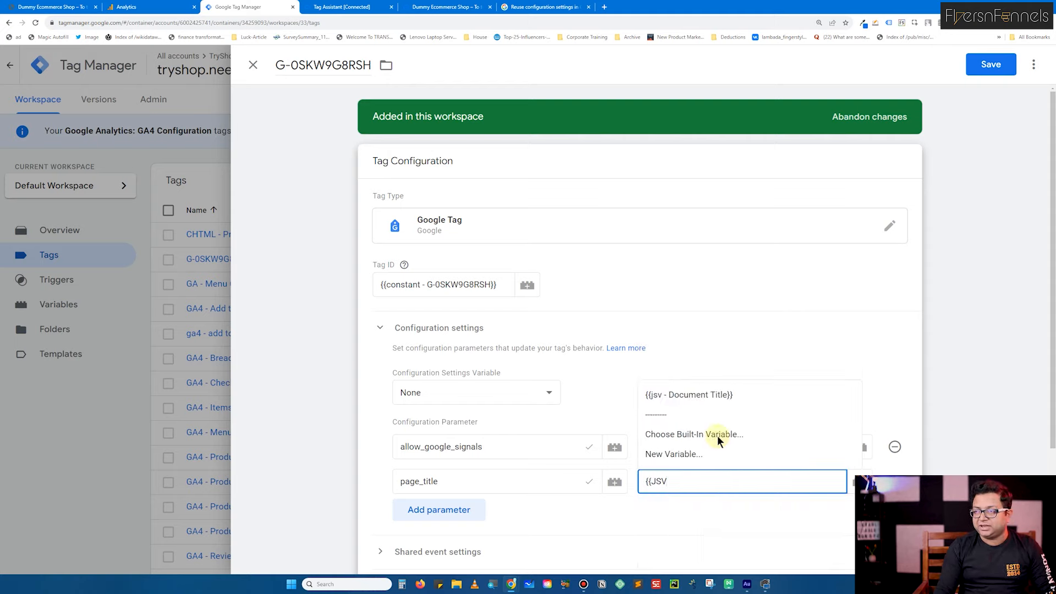
pyautogui.click(709, 386)
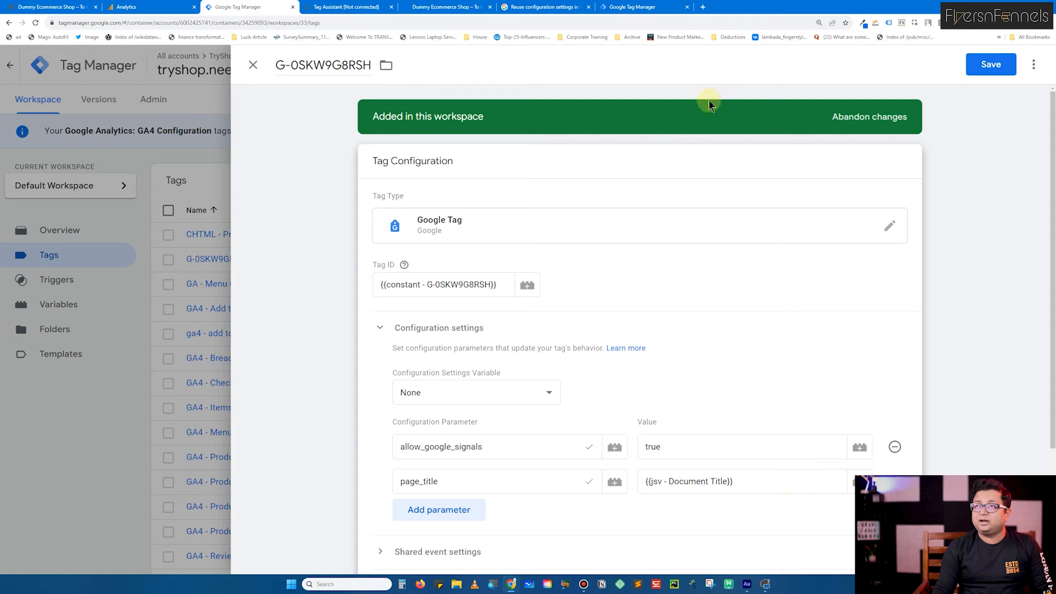
# - Inspect the variable type and global variable name of "jsv - Document Title", then return to the G-0SKW9G8RSH tag
pyautogui.click(632, 8)
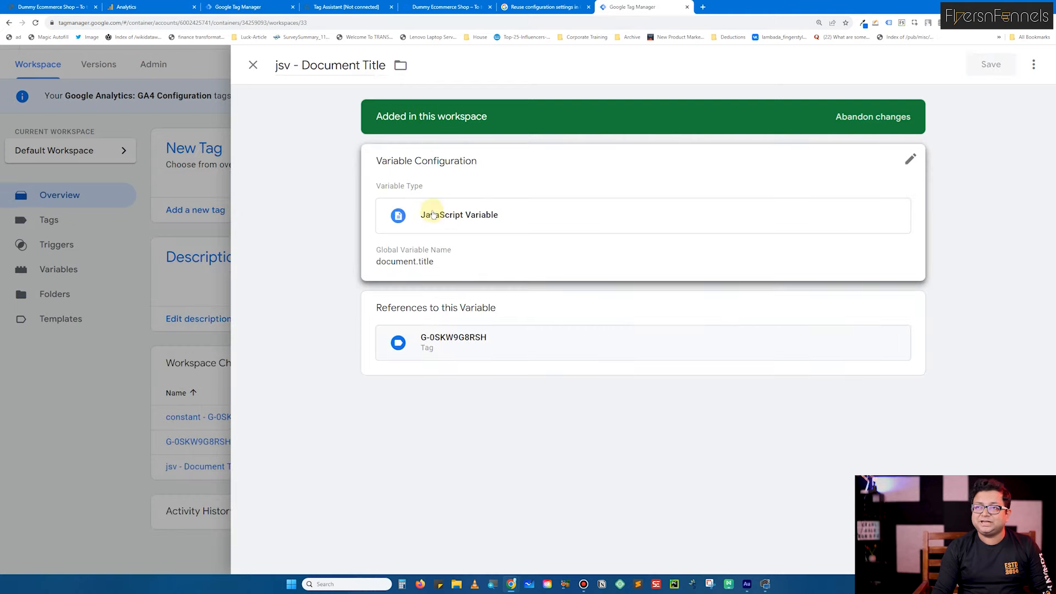
pyautogui.click(431, 273)
pyautogui.moveTo(468, 281); pyautogui.dragTo(338, 287)
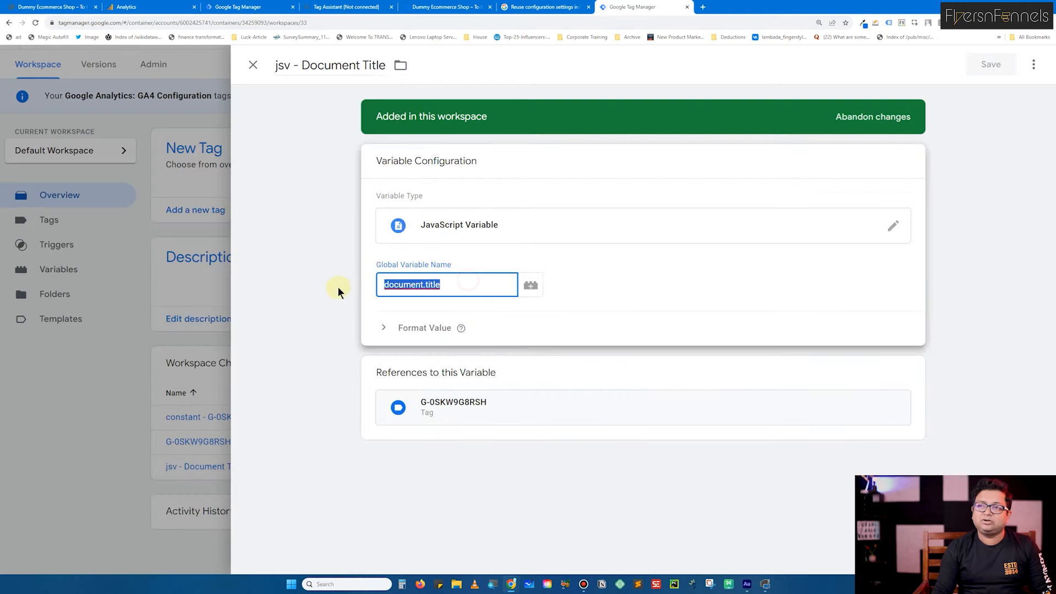
pyautogui.click(419, 261)
pyautogui.doubleClick(448, 284)
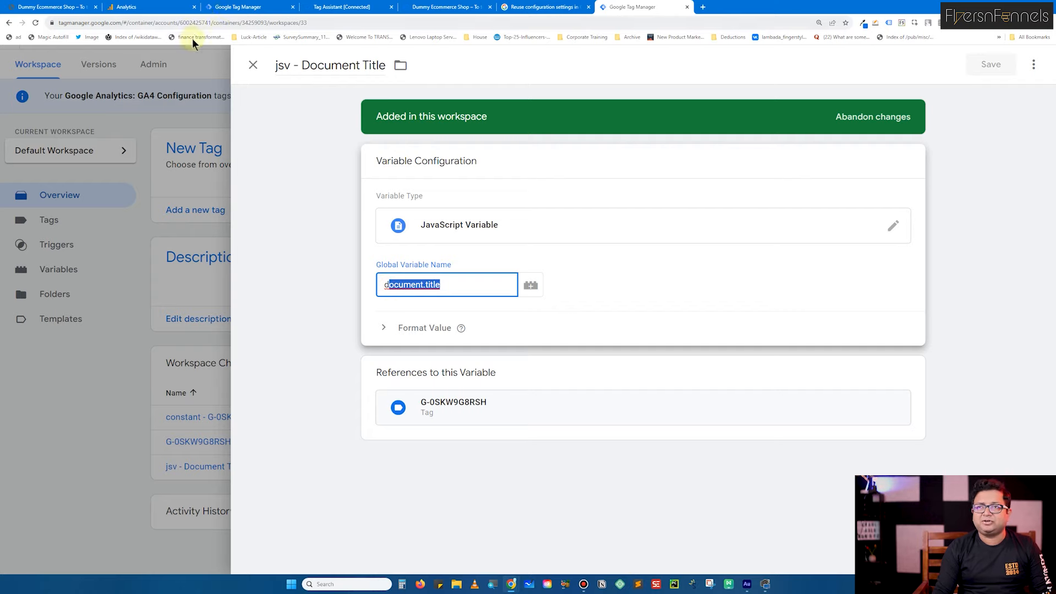
pyautogui.click(238, 7)
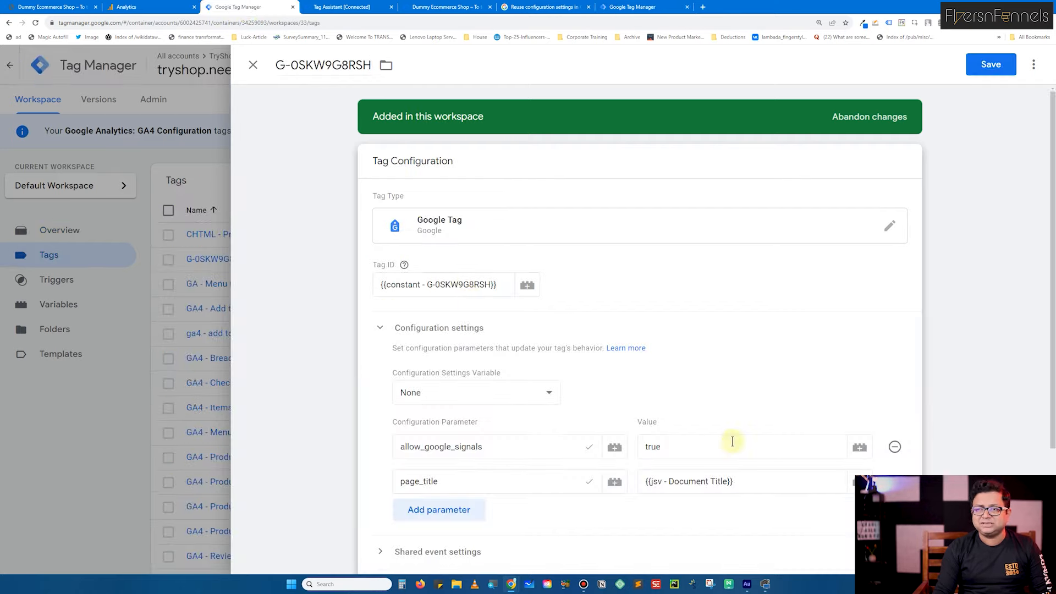
# - Save the G-0SKW9G8RSH tag with its allow_google_signals and page_title configuration parameters
pyautogui.scroll(-3, 457, 483)
pyautogui.scroll(3, 624, 403)
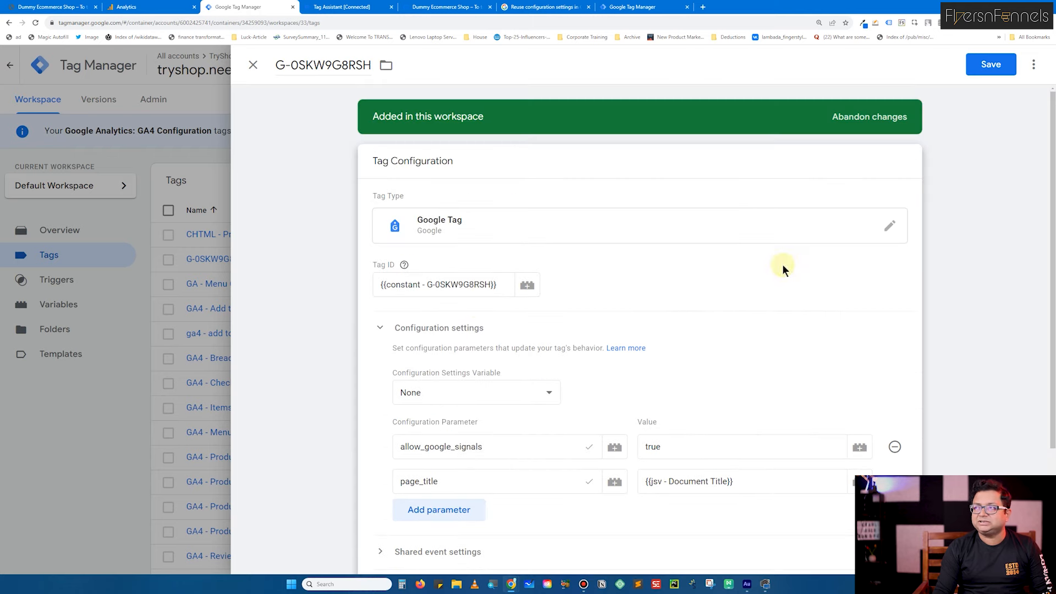
pyautogui.click(996, 64)
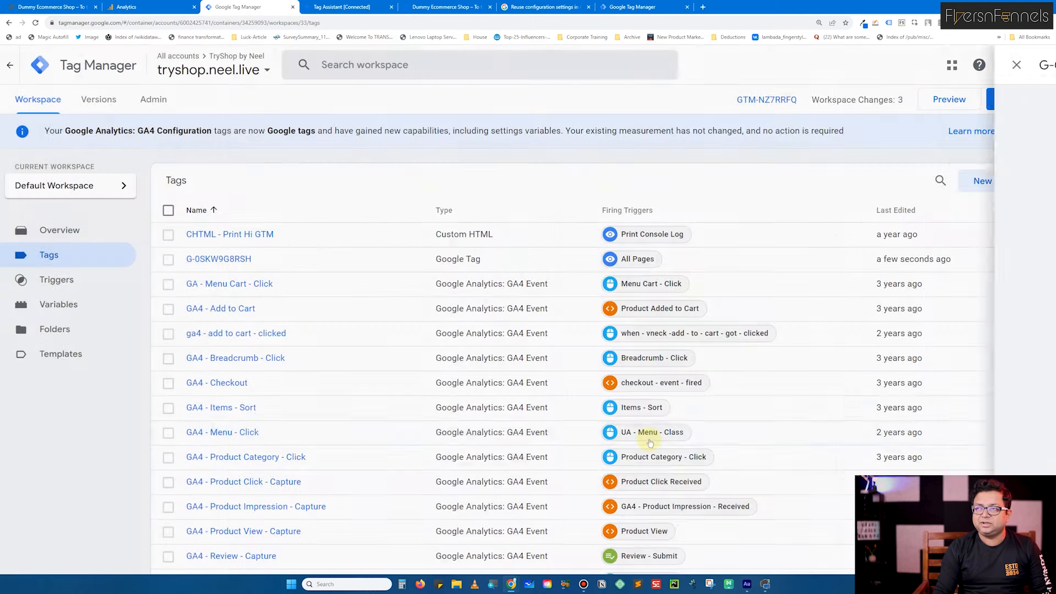
# - Preview the container in Tag Assistant and inspect the parameter values of the G-0SKW9G8RSH tag under the first Container Loaded event
pyautogui.click(937, 106)
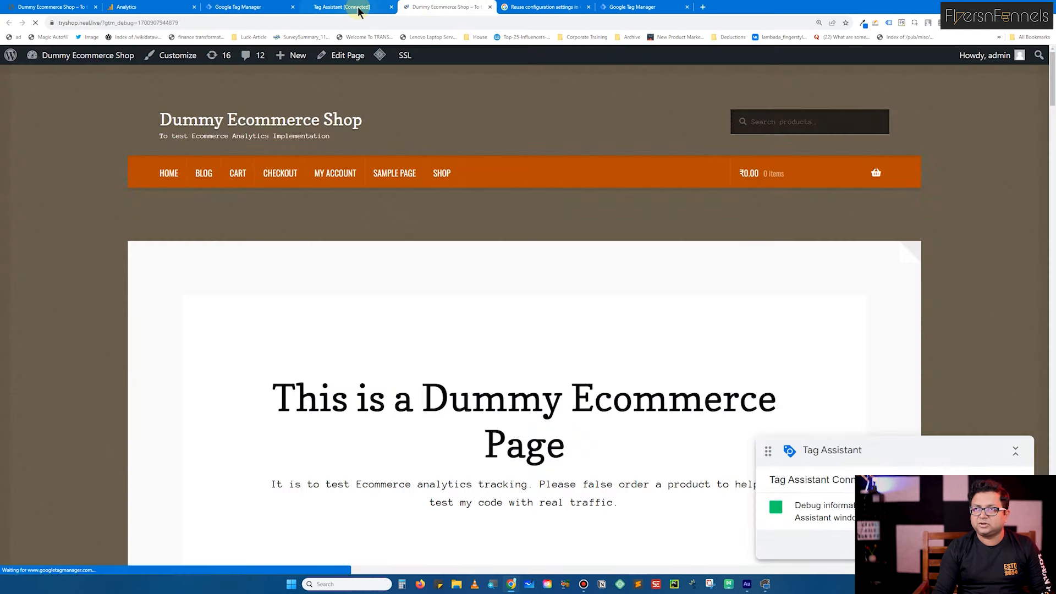
pyautogui.click(357, 8)
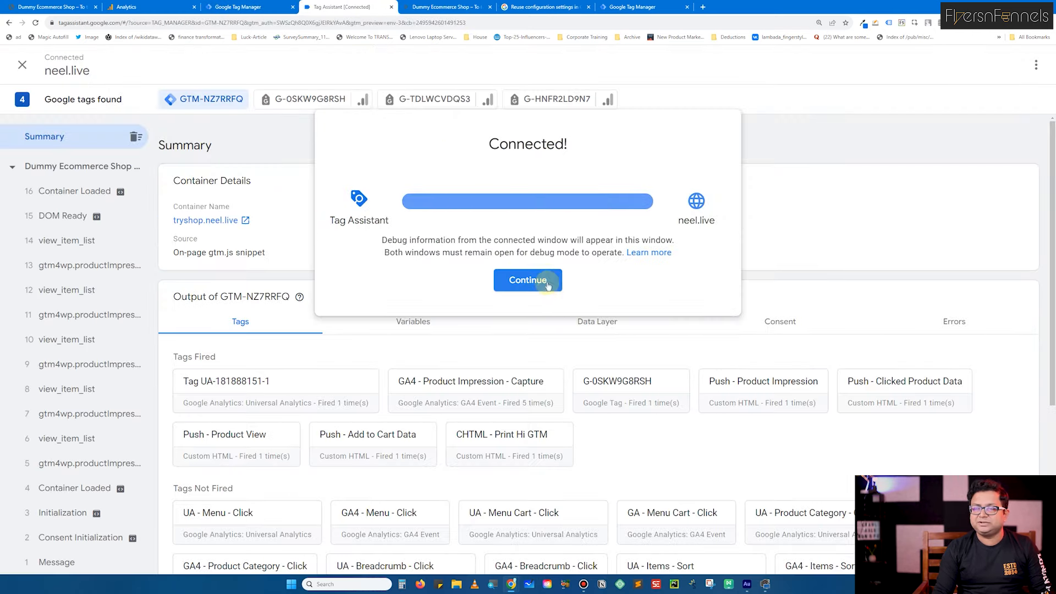
pyautogui.click(531, 281)
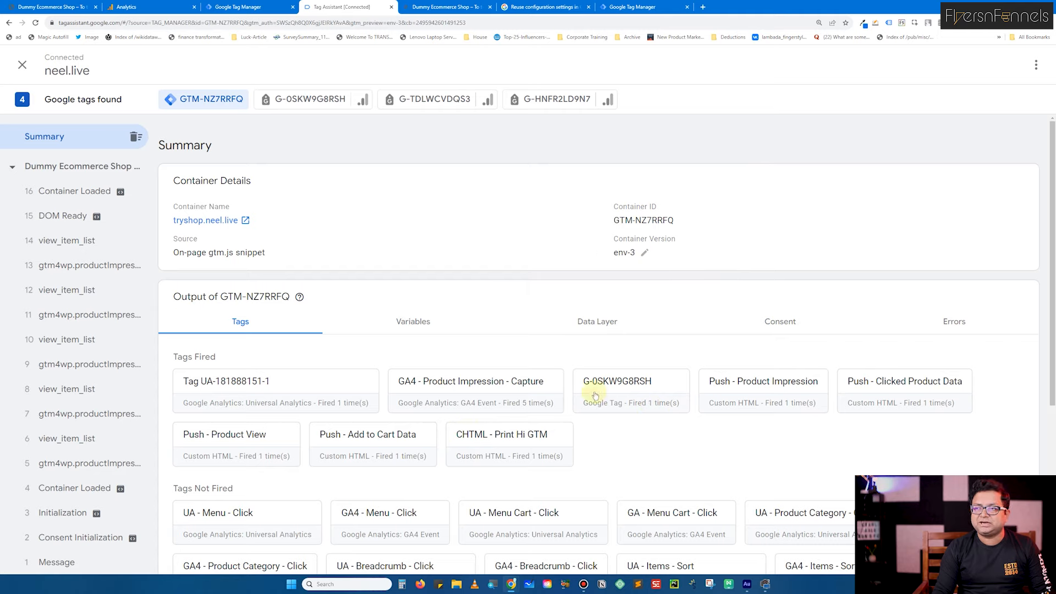
pyautogui.click(61, 489)
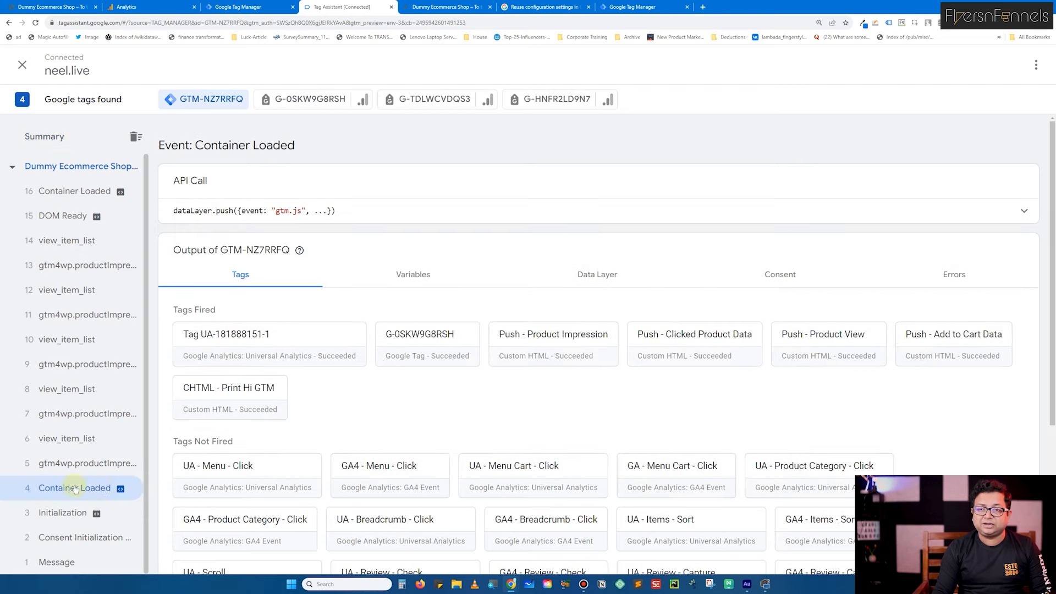
pyautogui.click(426, 358)
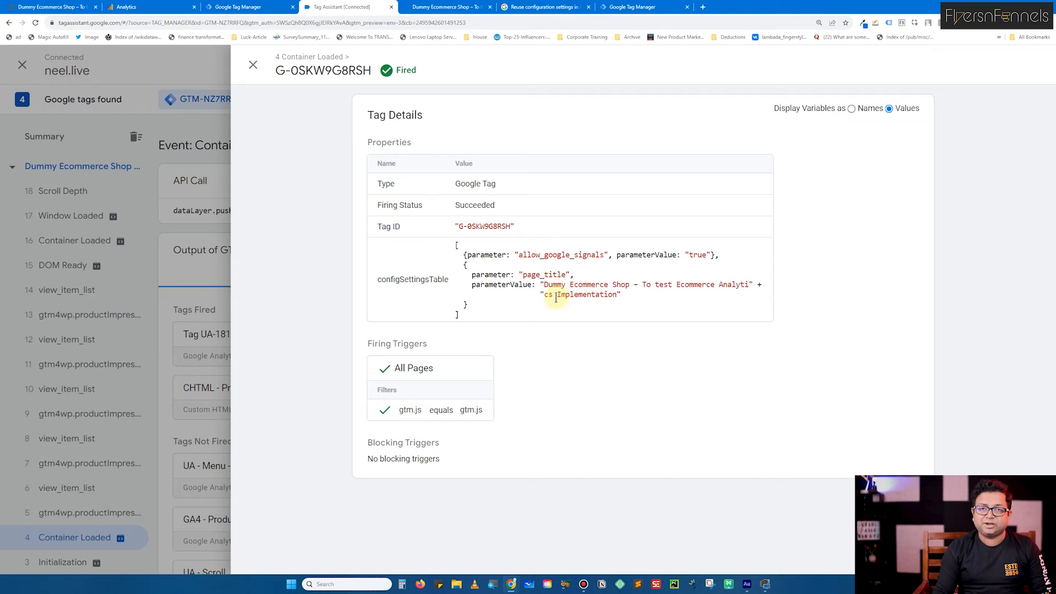
# - Back in Tag Manager, edit the G-0SKW9G8RSH tag's configuration and start a new configuration settings variable for it
pyautogui.click(267, 8)
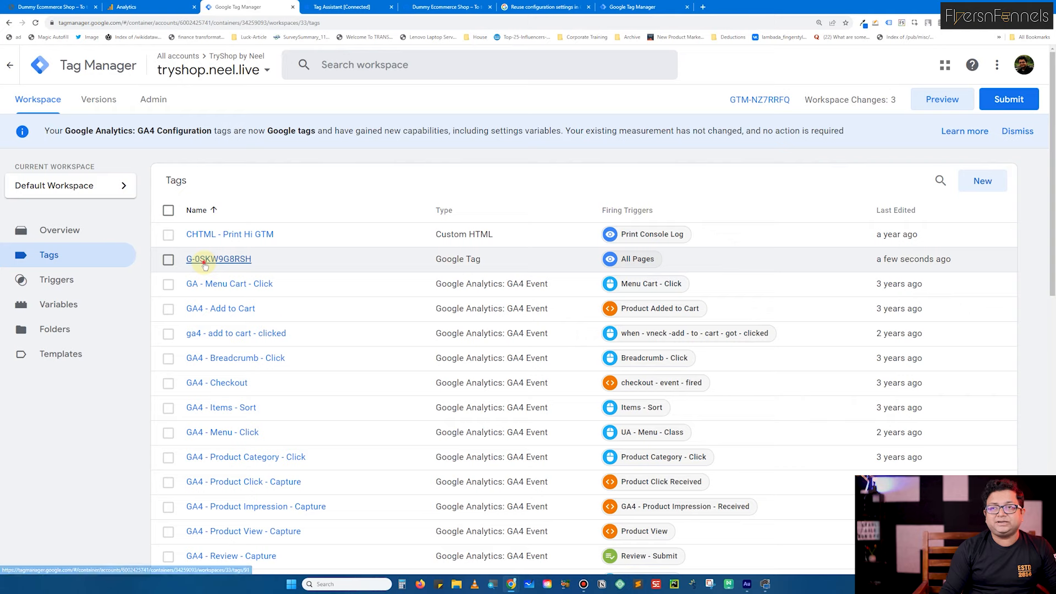
pyautogui.click(220, 308)
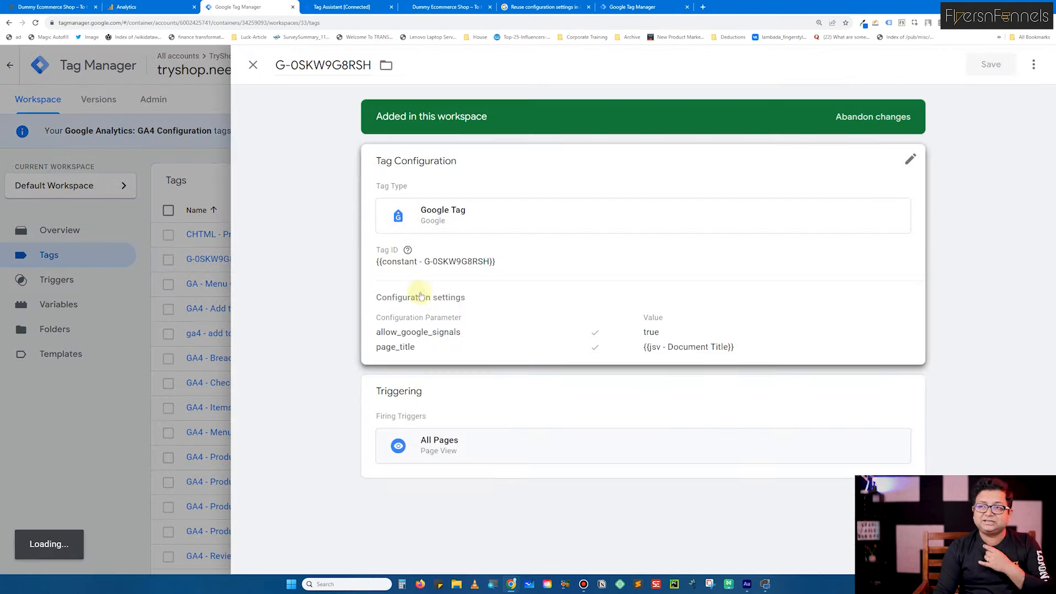
pyautogui.click(420, 296)
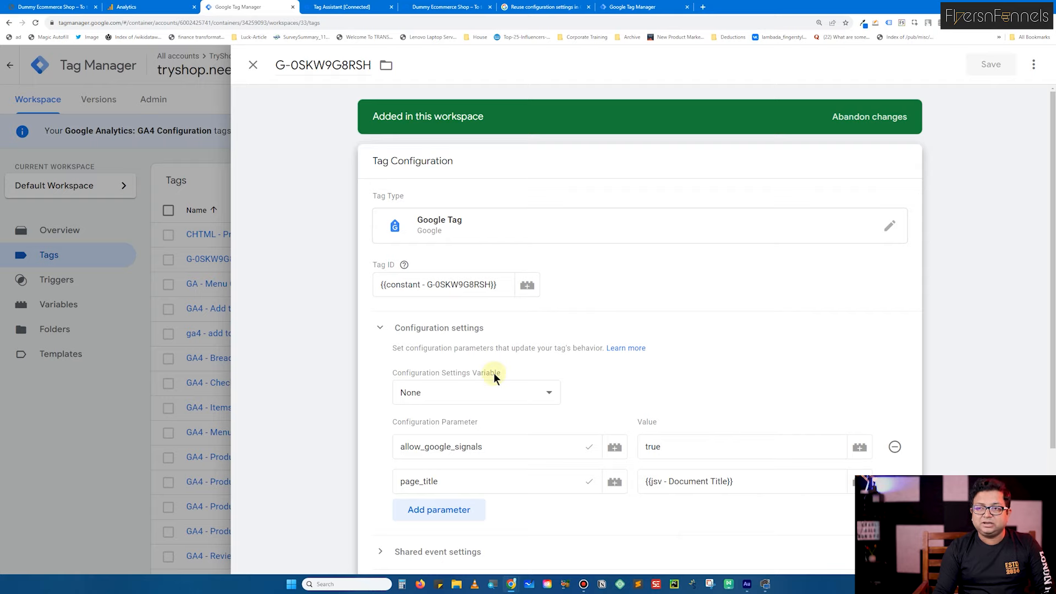
pyautogui.click(492, 396)
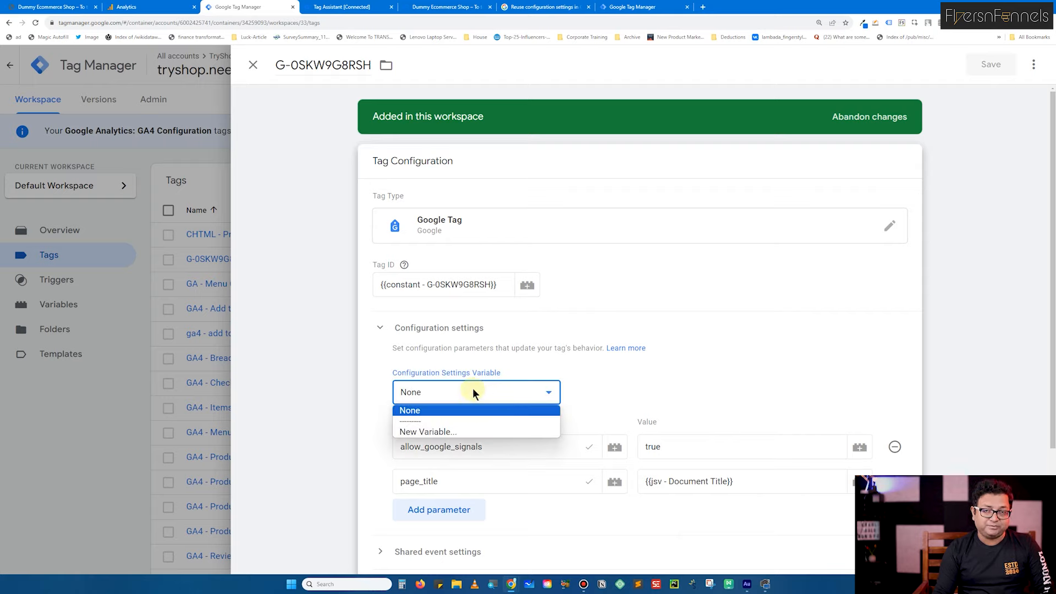
pyautogui.click(432, 432)
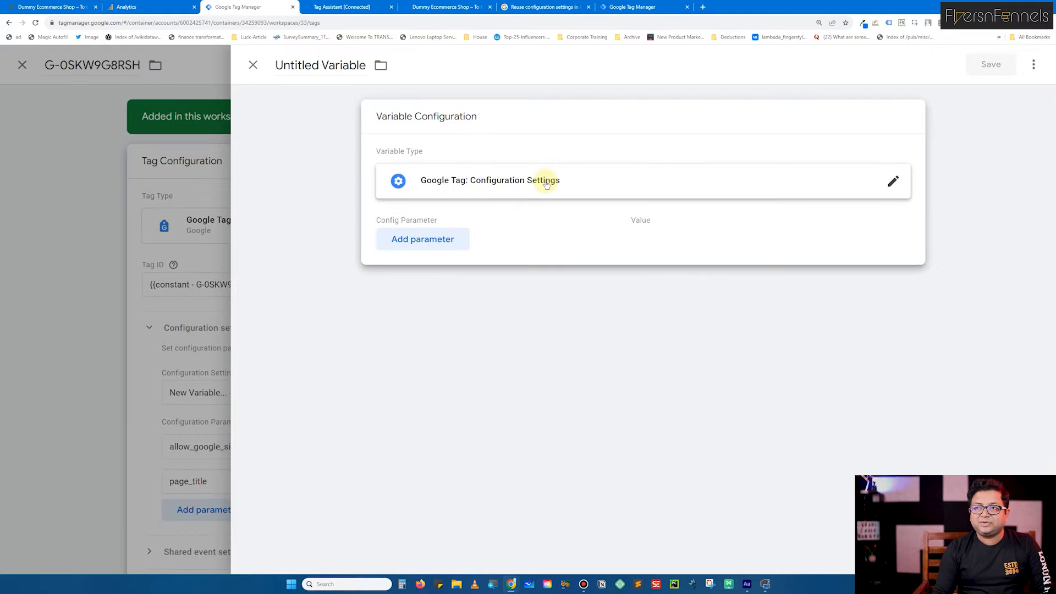
# - Add the config parameter allow_google_signals with the value true to the new configuration settings variable
pyautogui.click(444, 238)
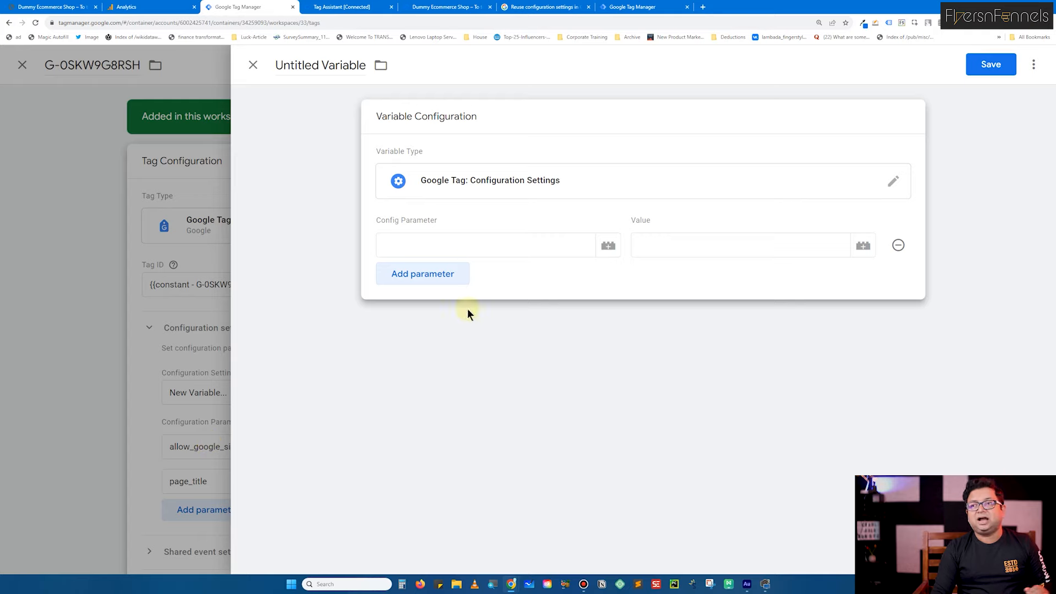
pyautogui.click(471, 250)
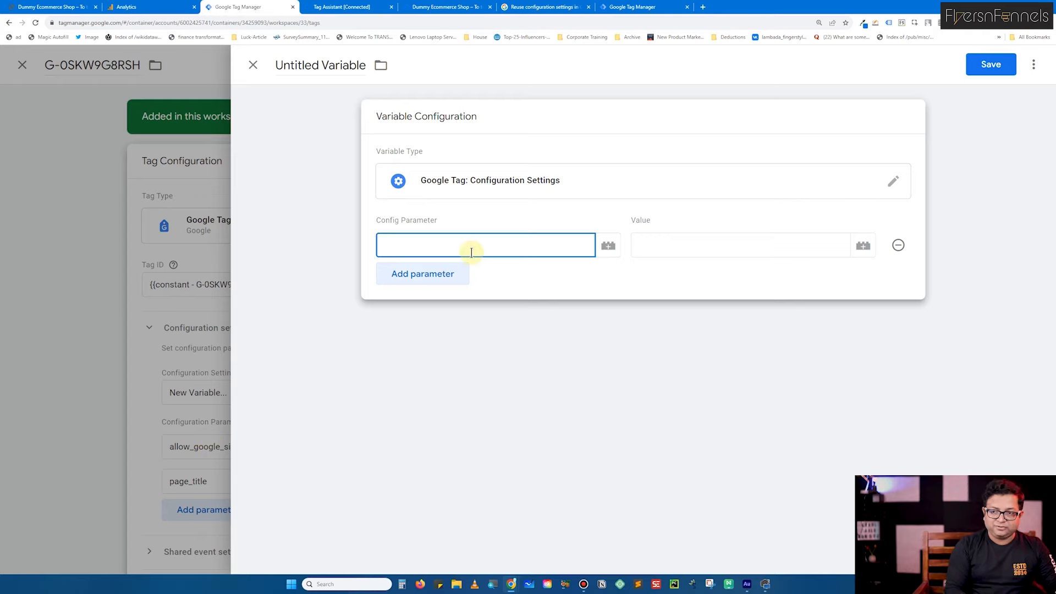
pyautogui.write('allow')
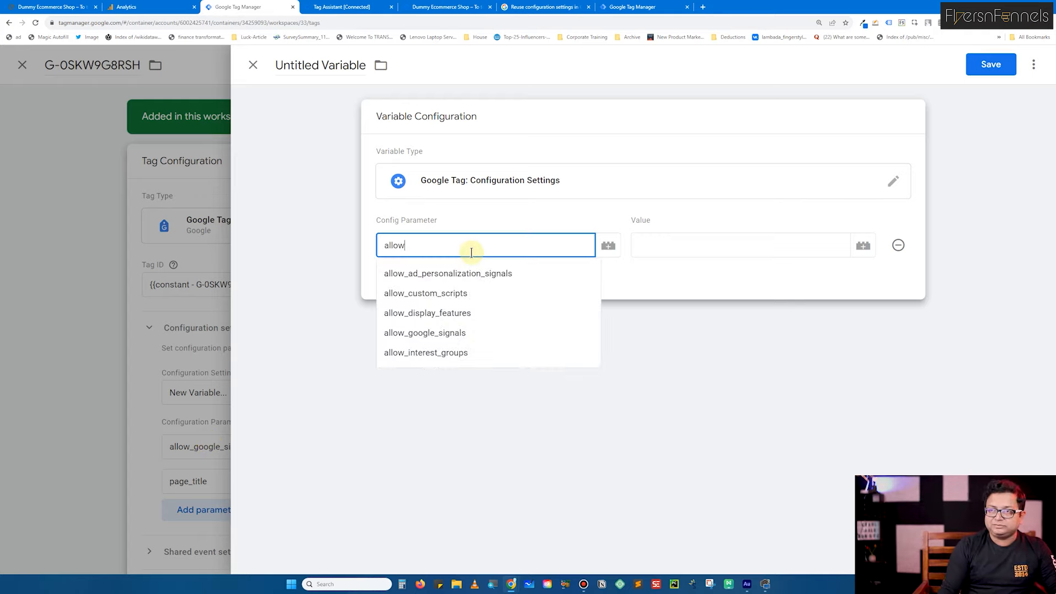
pyautogui.click(461, 332)
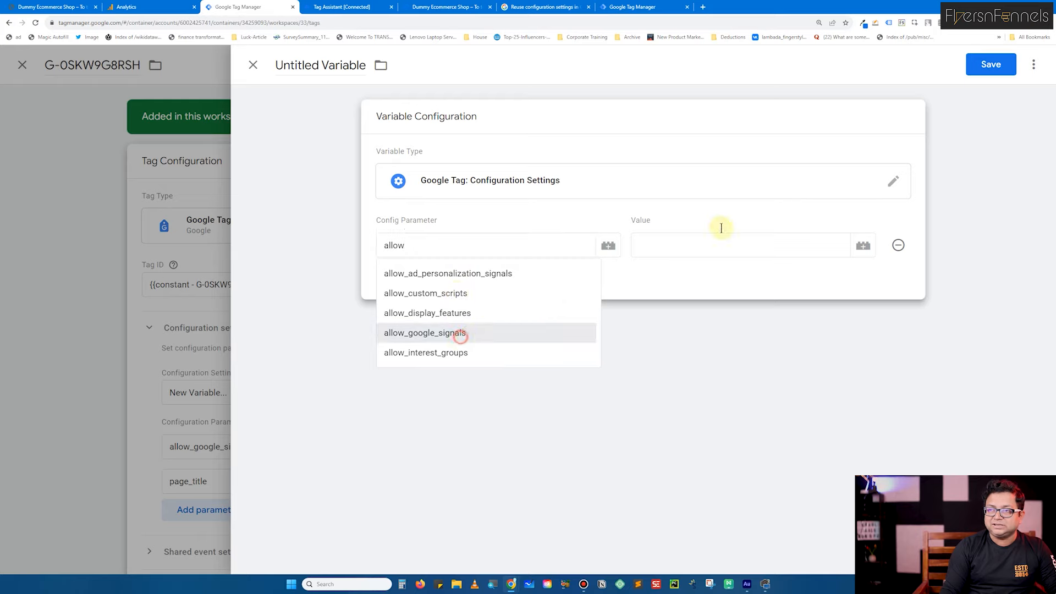
pyautogui.click(692, 238)
pyautogui.write('yes')
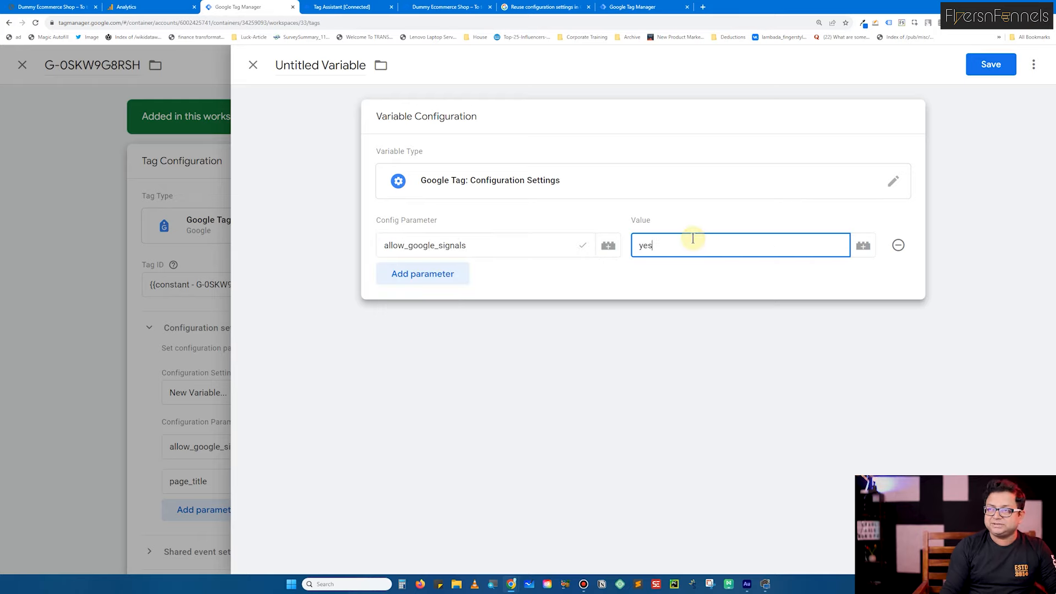
pyautogui.press('BackSpace')
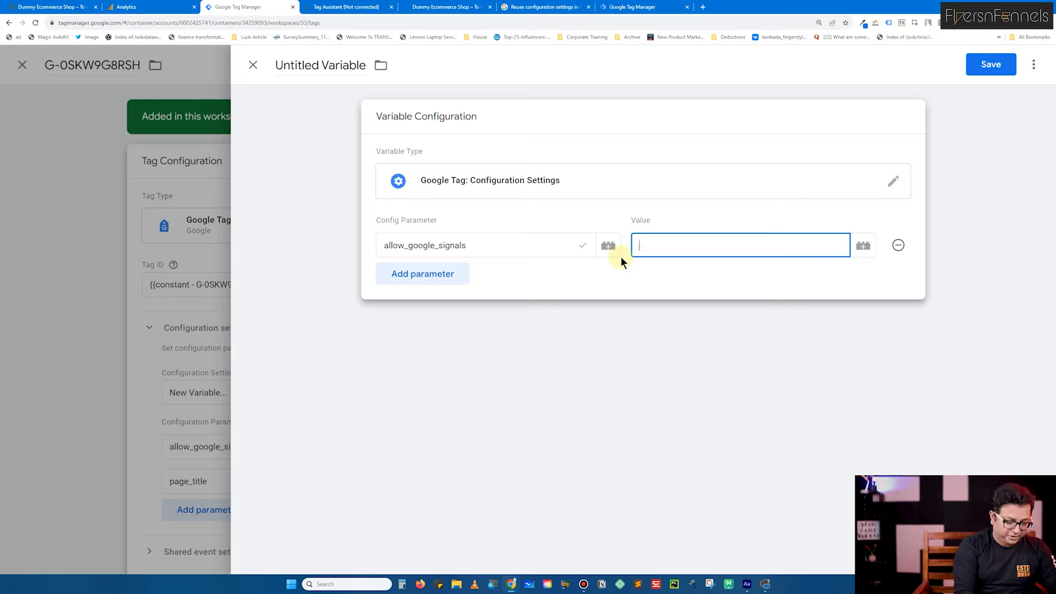
pyautogui.write('true')
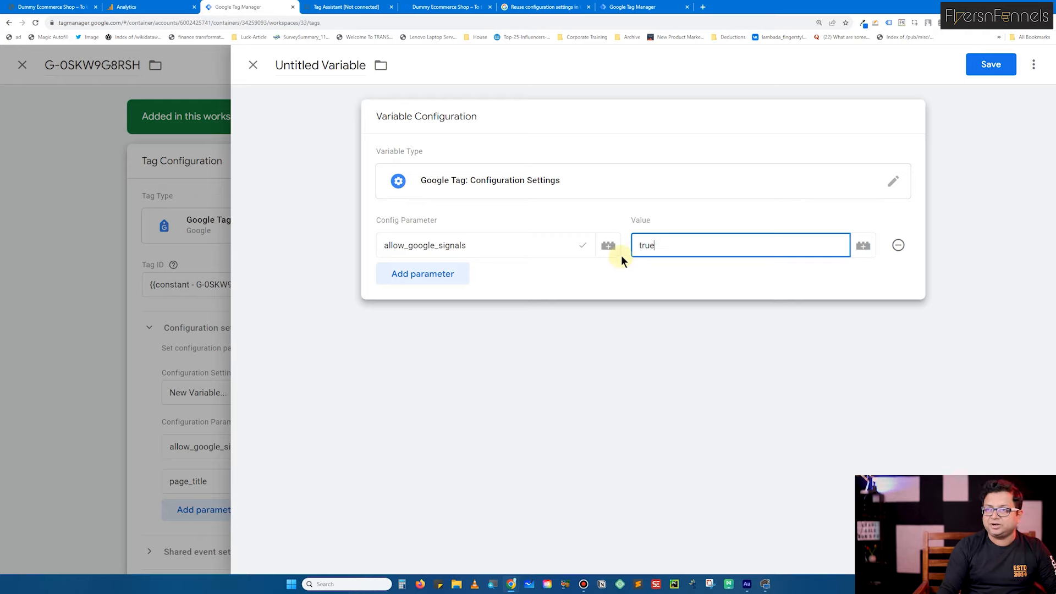
# - Add a second config parameter, page_title, and try to assign the variable {{jsv - Document Title}} as its value
pyautogui.click(420, 274)
pyautogui.click(431, 283)
pyautogui.write('p')
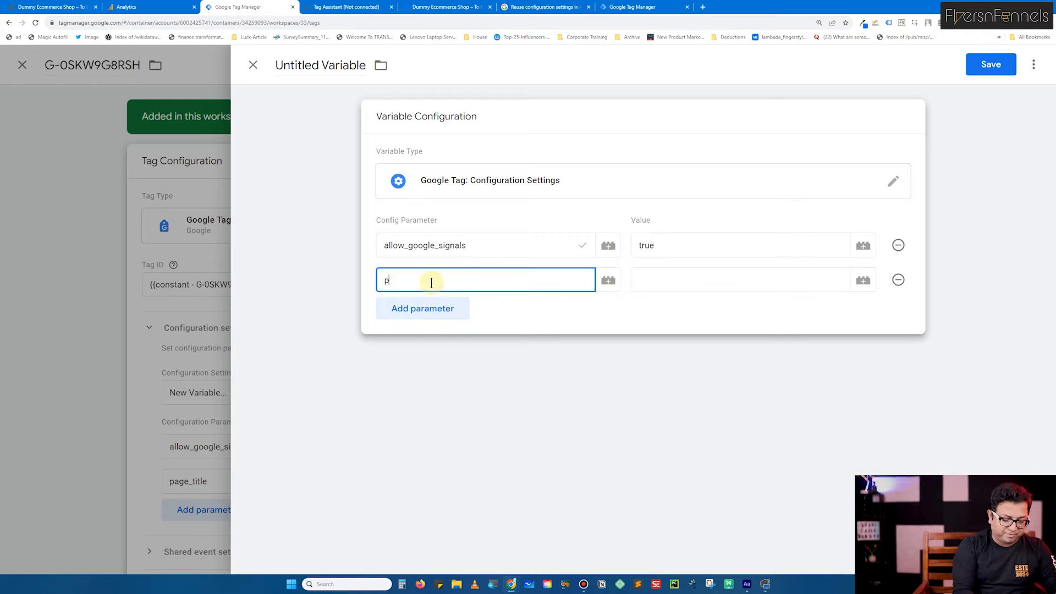
pyautogui.write('age_titloe')
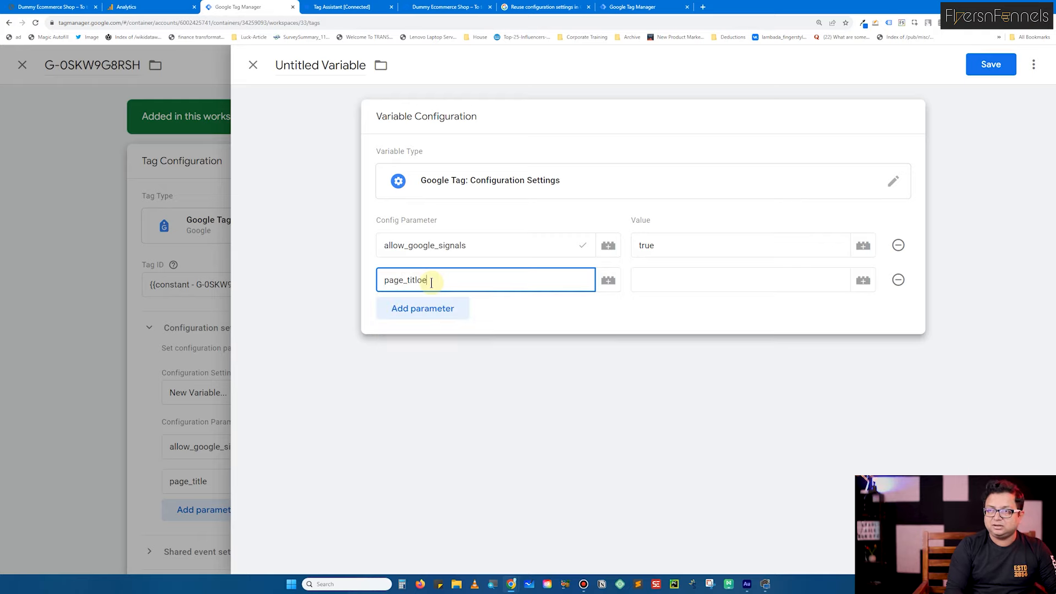
pyautogui.click(659, 274)
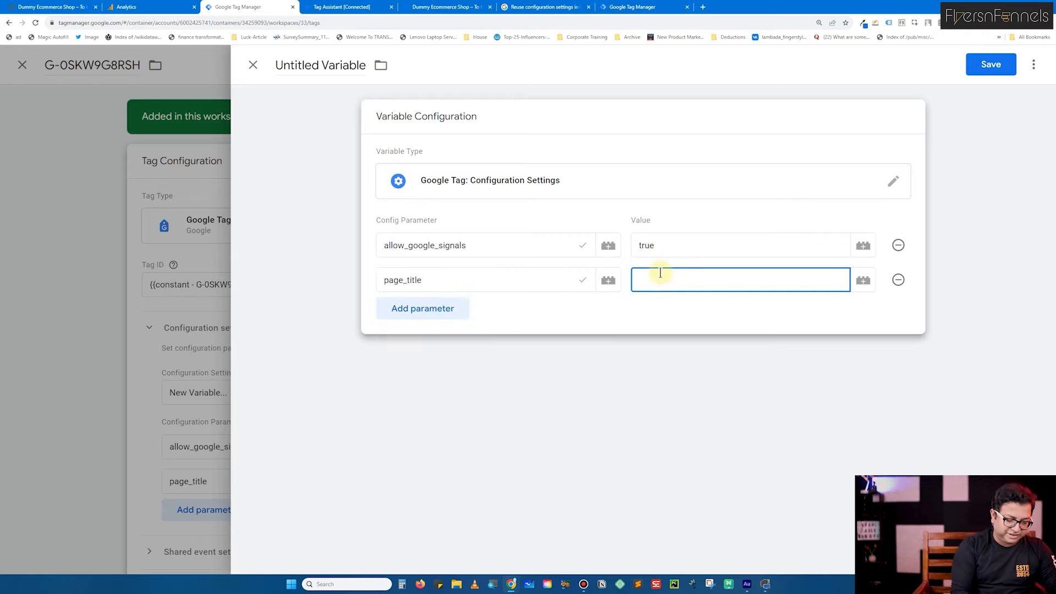
pyautogui.write('{{')
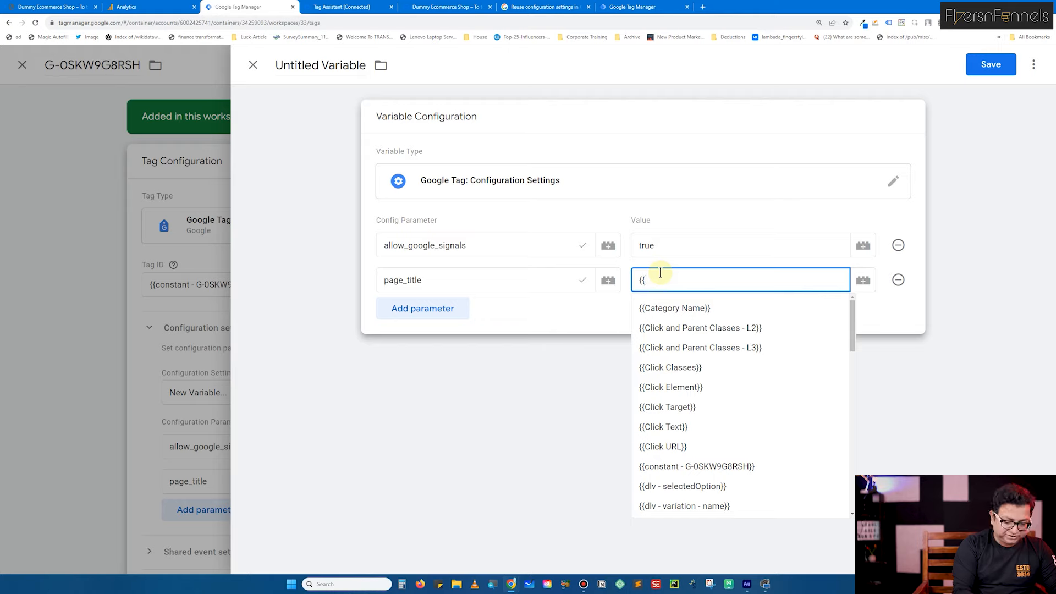
pyautogui.write('jsv')
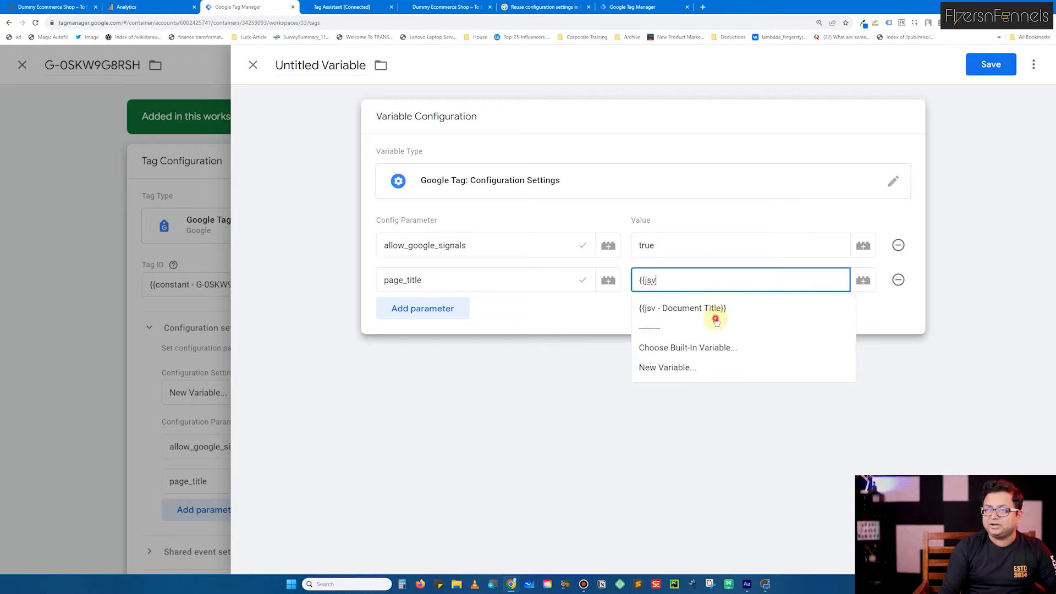
pyautogui.click(715, 320)
# - Name the configuration settings variable "Common Config Setting - Google Tag"
pyautogui.click(298, 65)
pyautogui.hotkey('ctrl', 'a')
pyautogui.write('Common Config Settin')
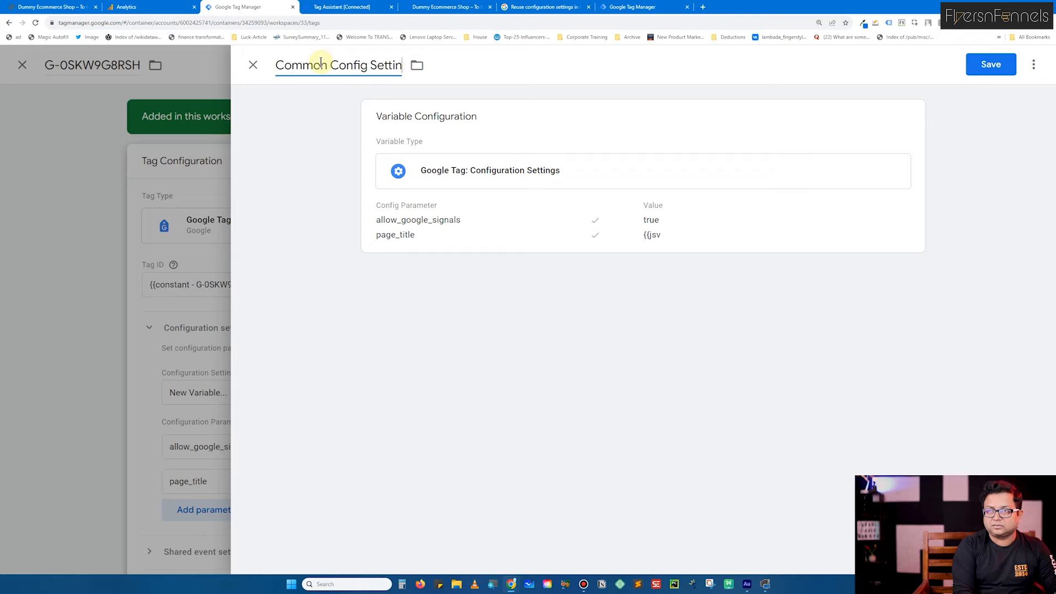
pyautogui.write('g - Google Tag')
pyautogui.press('Return')
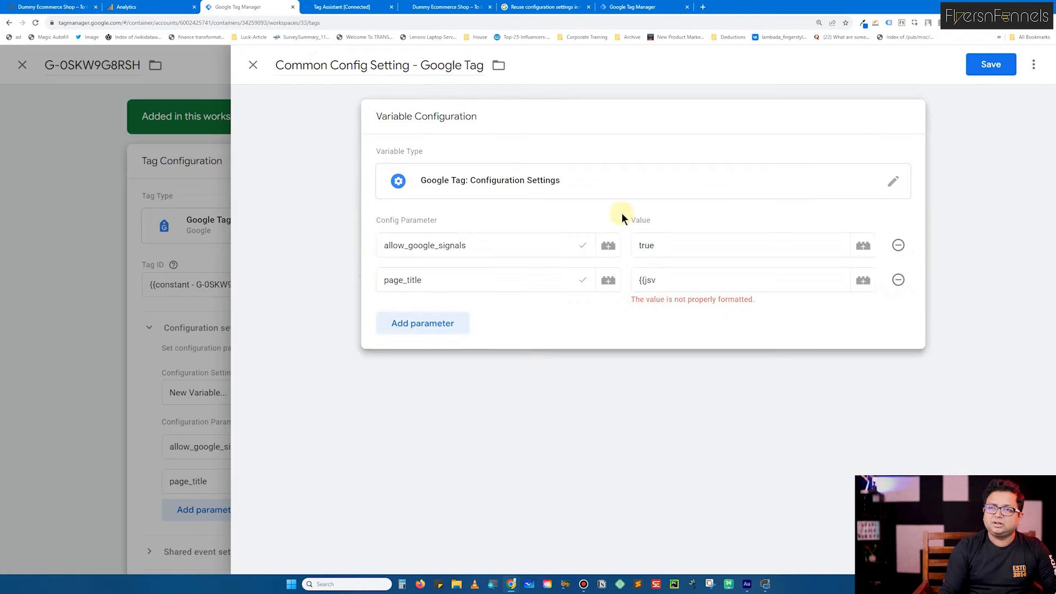
# - Correct the page_title value to {{jsv - Document Title}} and save the variable
pyautogui.click(688, 281)
pyautogui.click(701, 312)
pyautogui.click(989, 65)
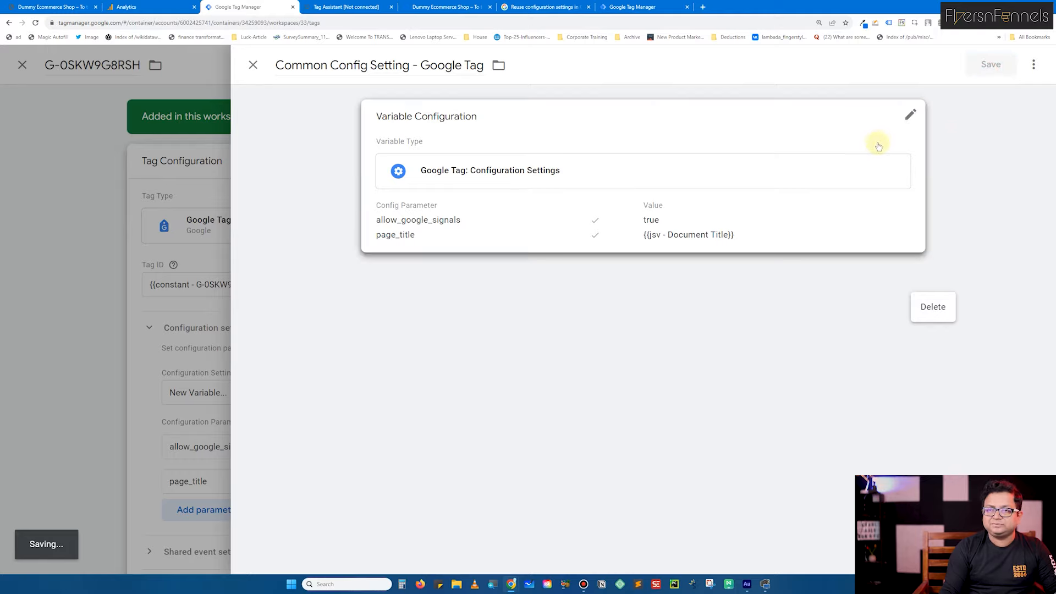
# - Keep {{Common Config Setting - Google Tag}} as the tag's settings variable, remove its separate allow_google_signals and page_title parameters, and save the tag
pyautogui.click(504, 383)
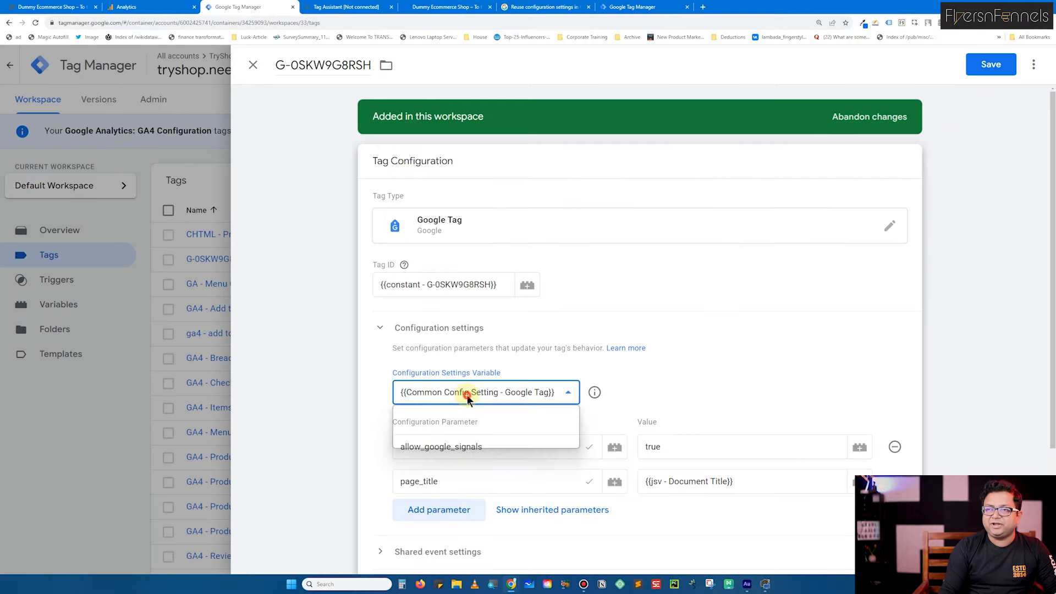
pyautogui.click(444, 427)
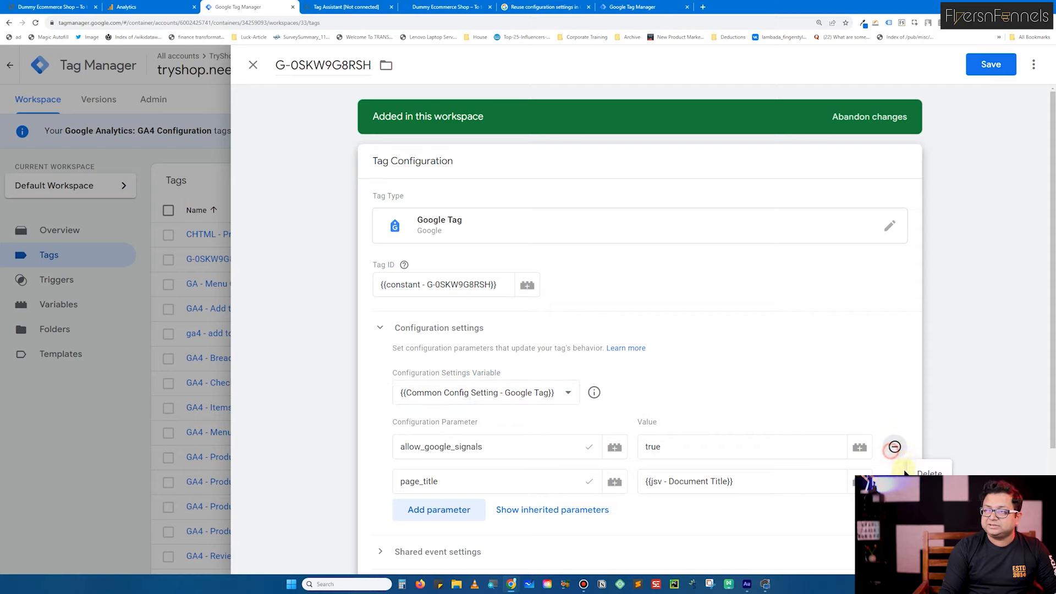
pyautogui.click(895, 447)
pyautogui.click(894, 446)
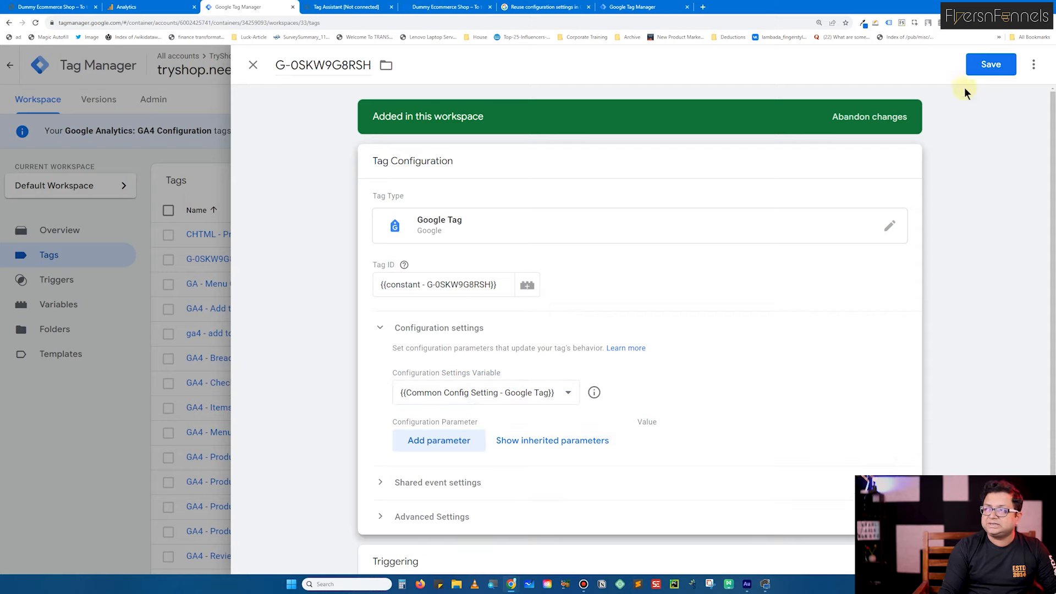
pyautogui.click(975, 74)
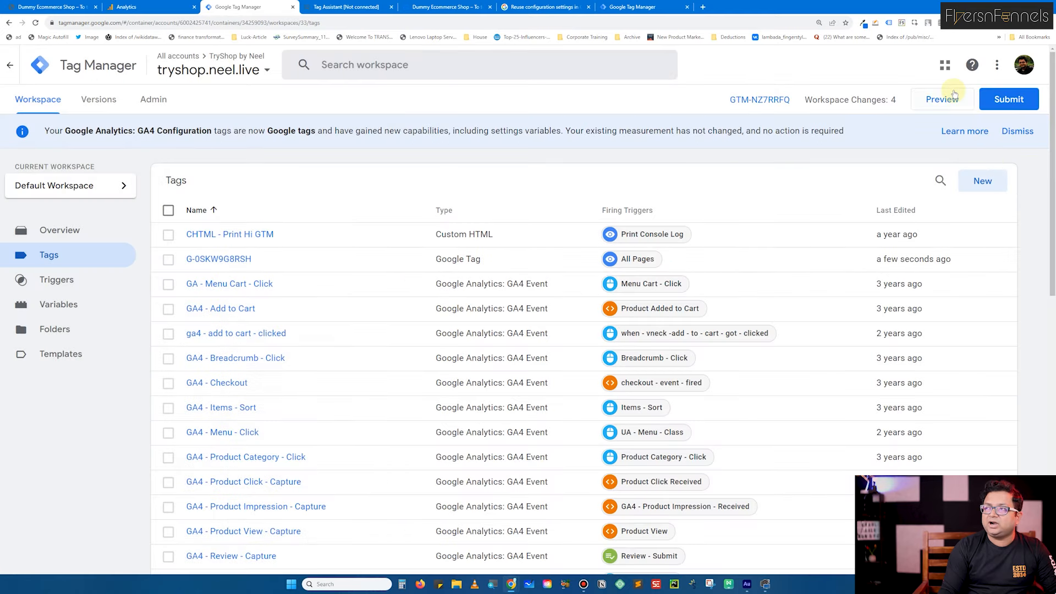
# - Preview the container again and check the configuration settings variable of the G-0SKW9G8RSH tag under the first Container Loaded event
pyautogui.click(948, 100)
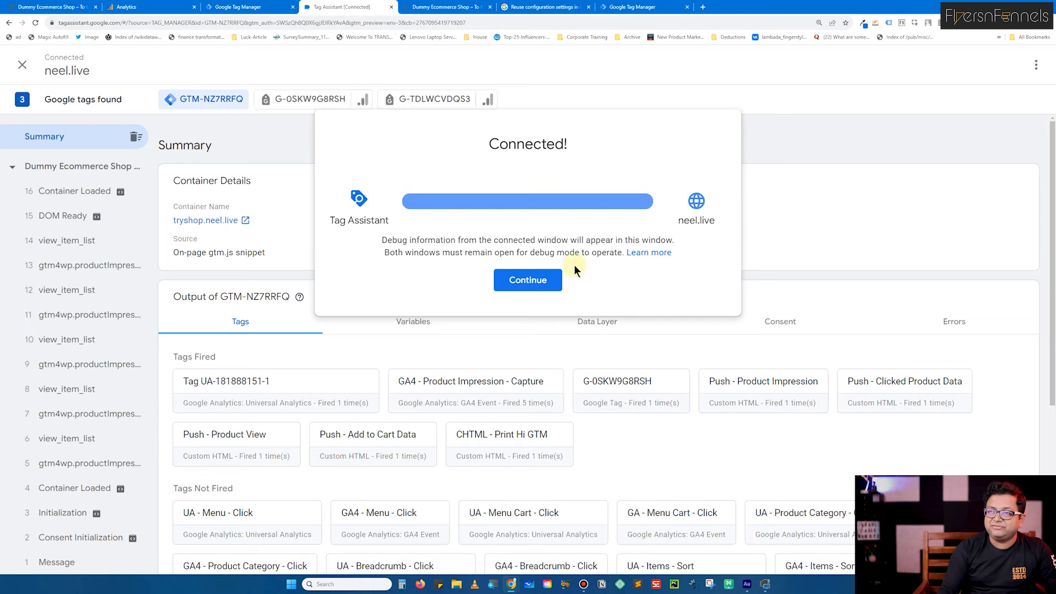
pyautogui.click(526, 280)
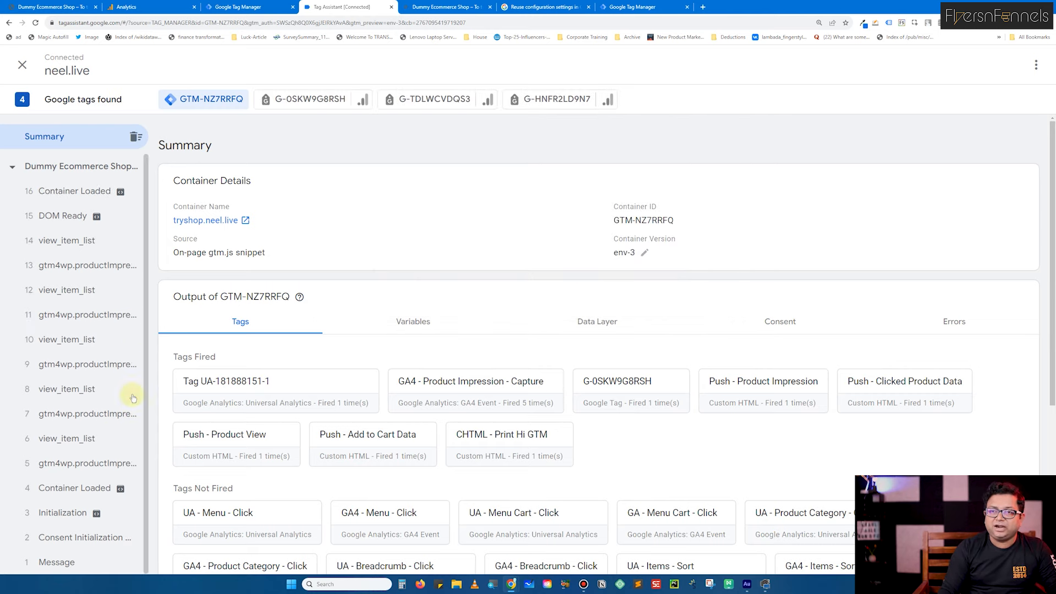
pyautogui.click(92, 492)
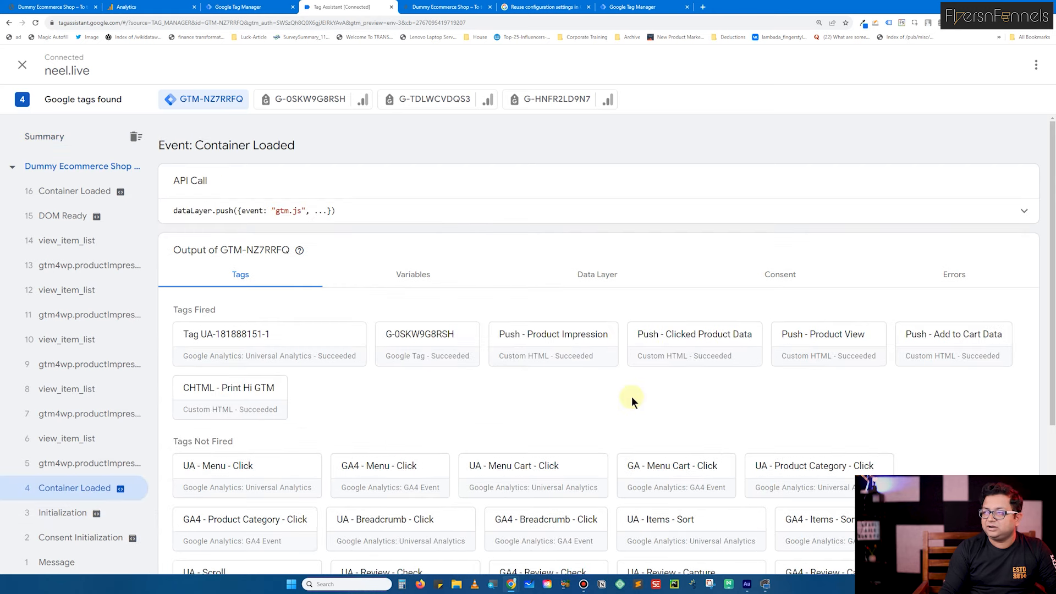
pyautogui.click(432, 333)
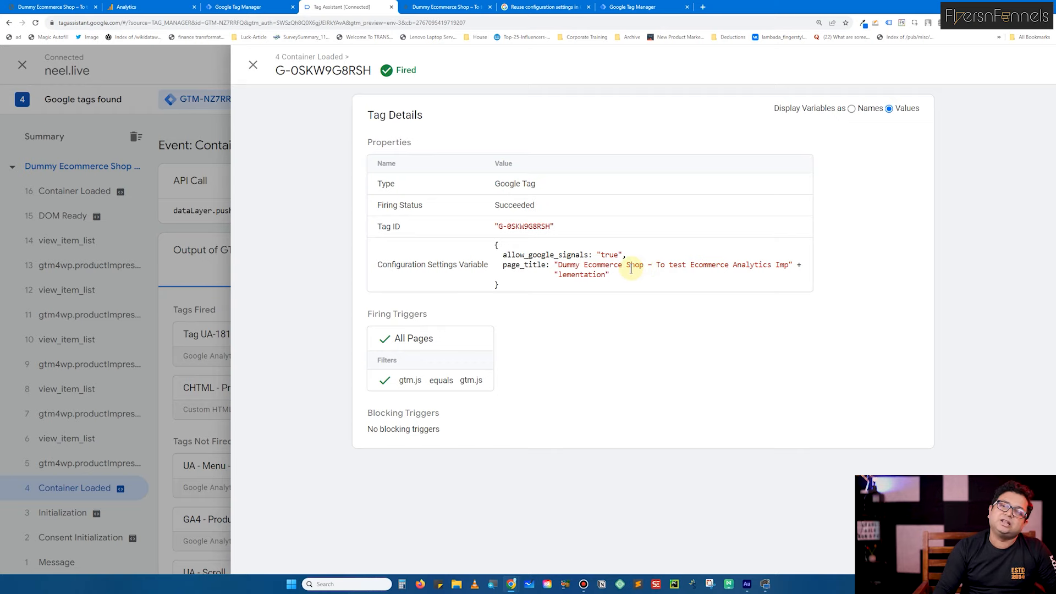
# - Close the tag details and publish the container's workspace changes to the Live environment as a version named "Google Tag Implemented for GA4"
pyautogui.click(142, 194)
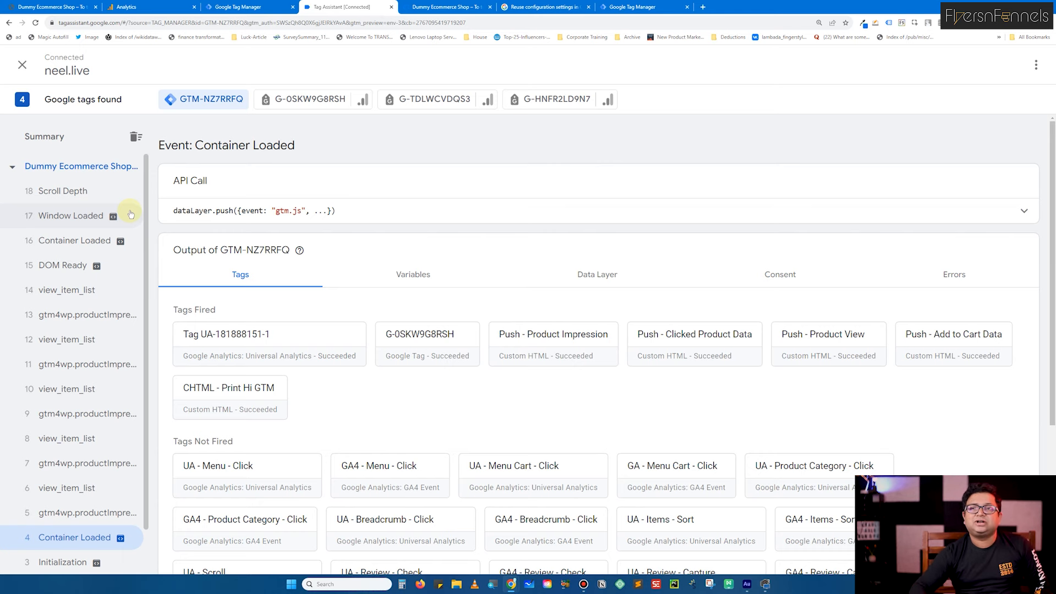
pyautogui.click(258, 12)
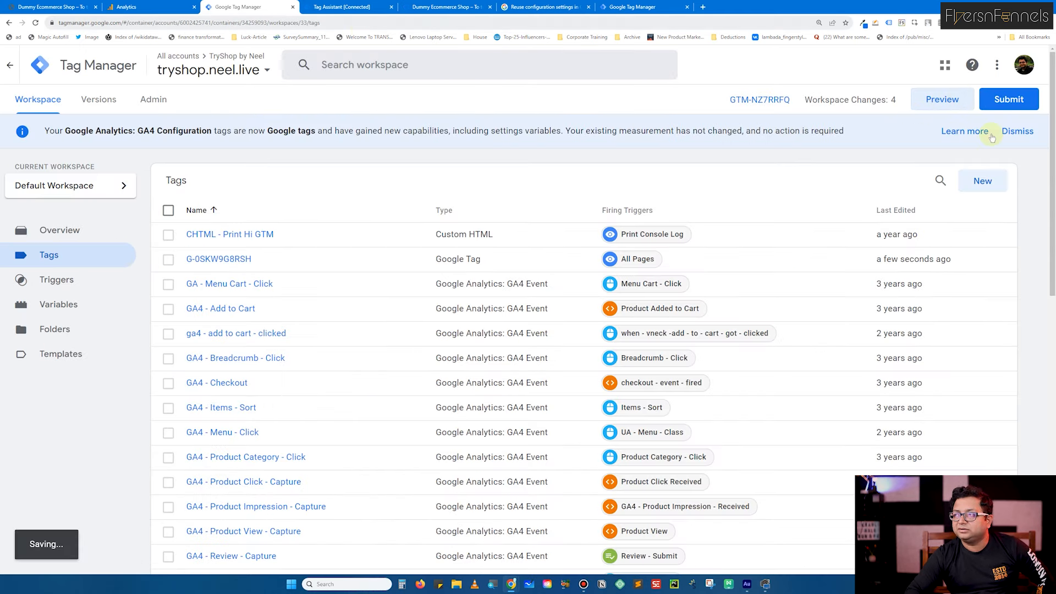
pyautogui.click(1009, 103)
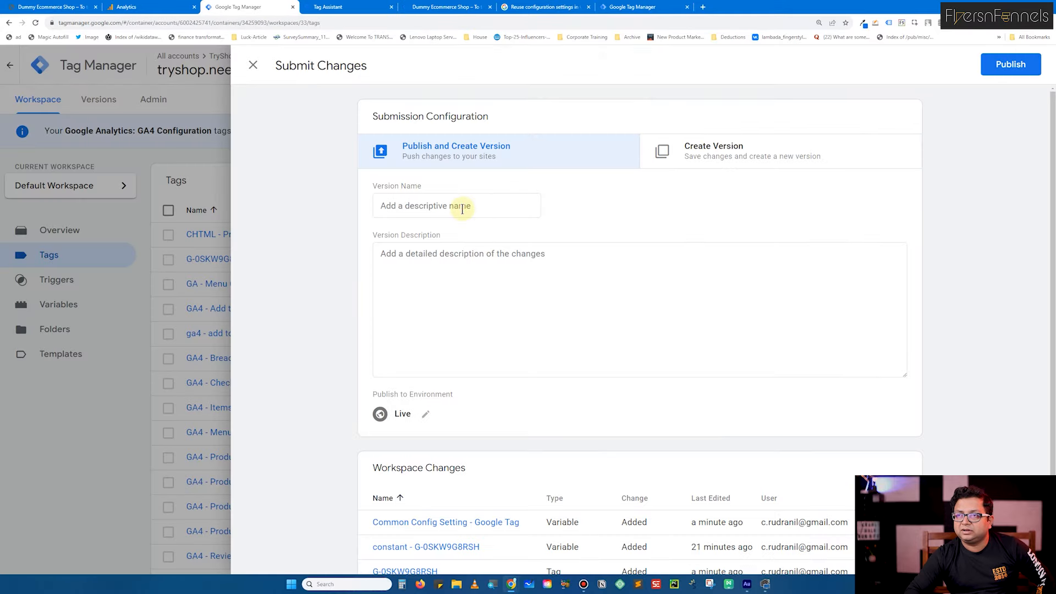
pyautogui.click(462, 208)
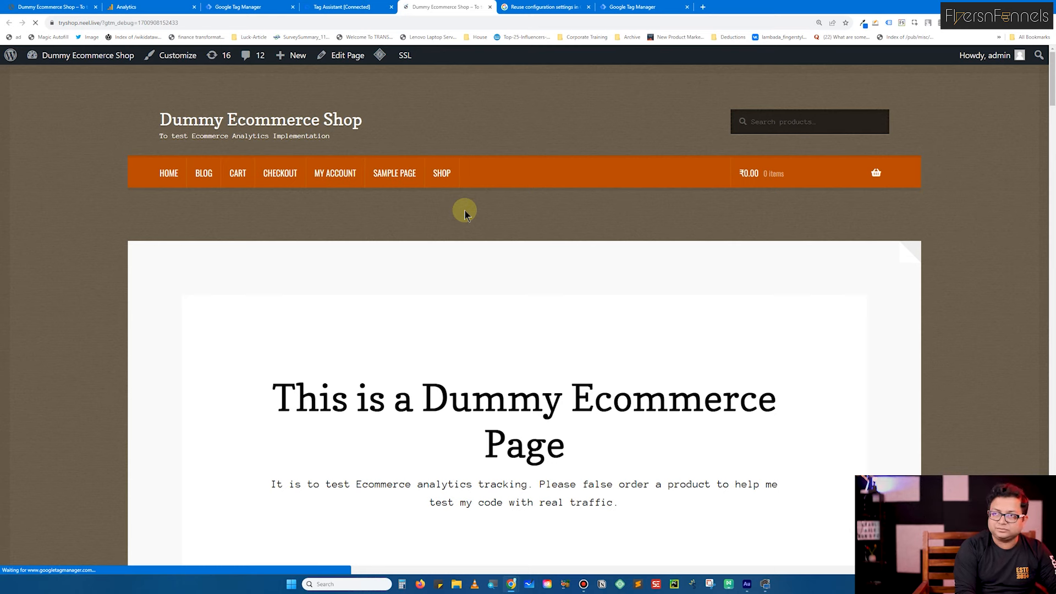
pyautogui.click(242, 7)
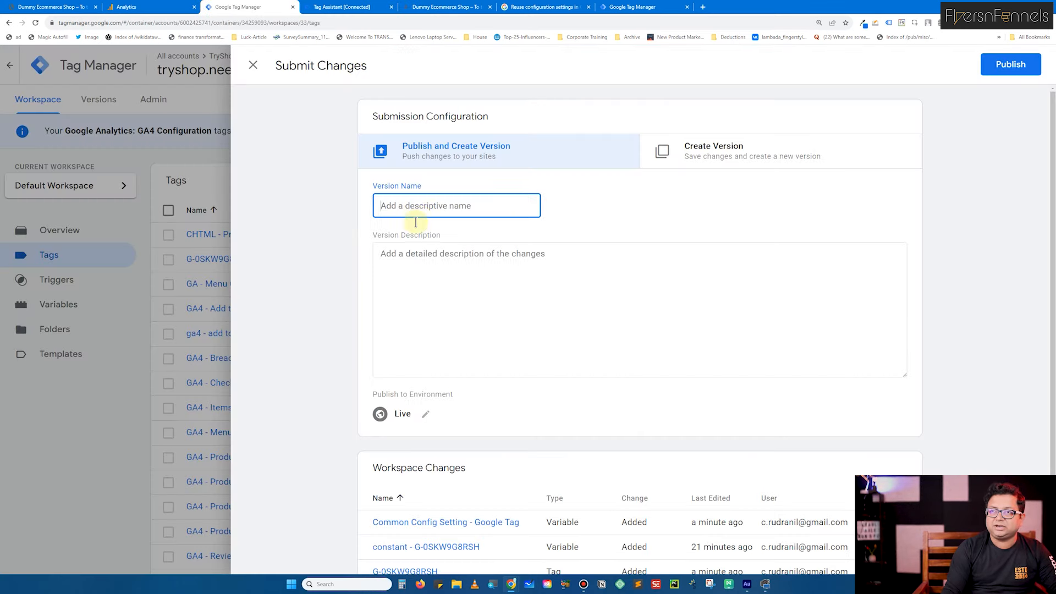
pyautogui.click(423, 206)
pyautogui.write('Google ')
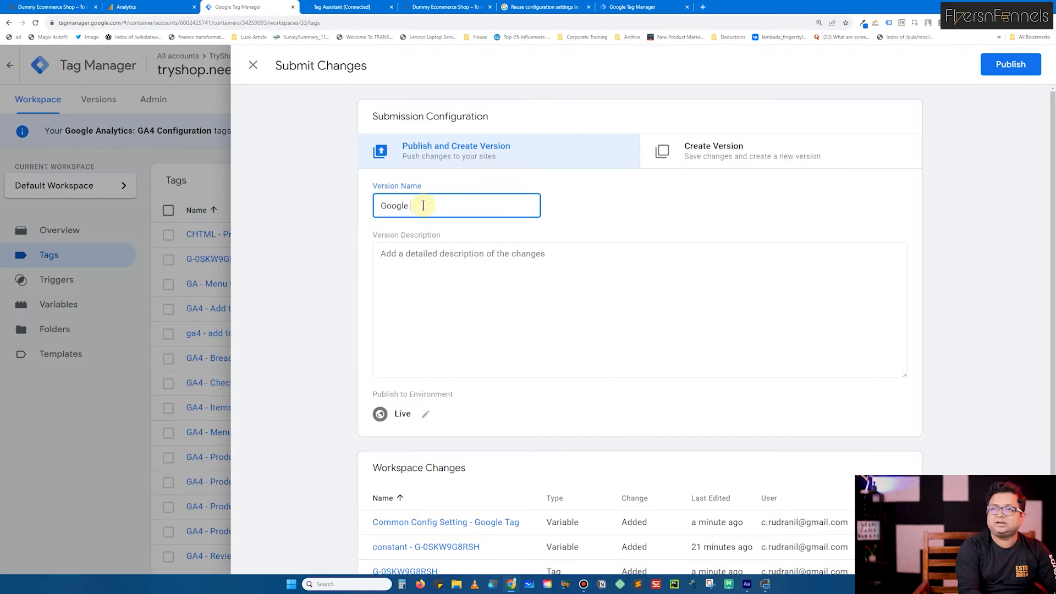
pyautogui.write('Tag Implemente')
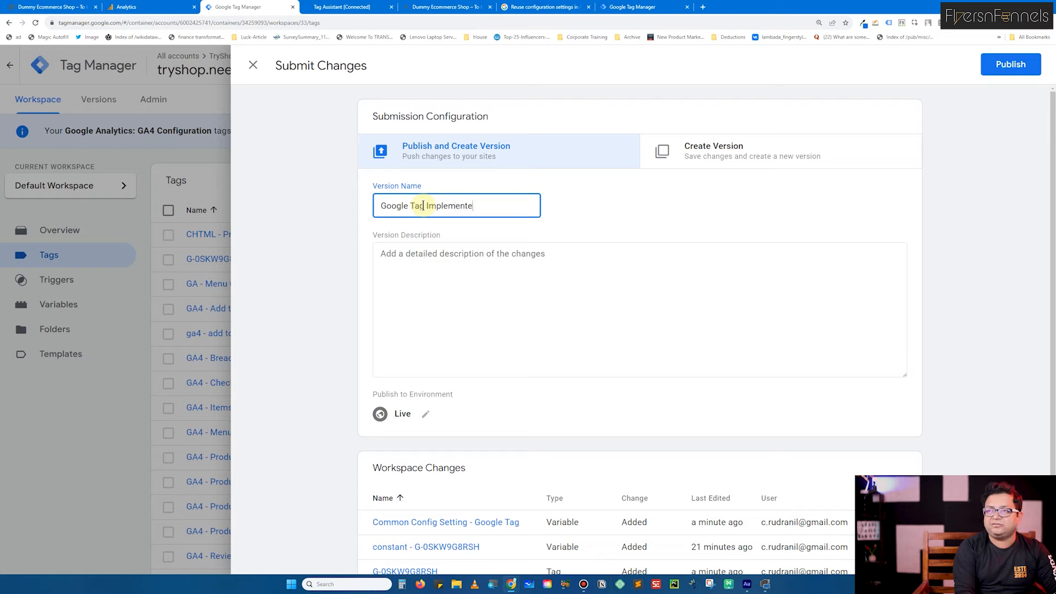
pyautogui.write('d gfor GA4')
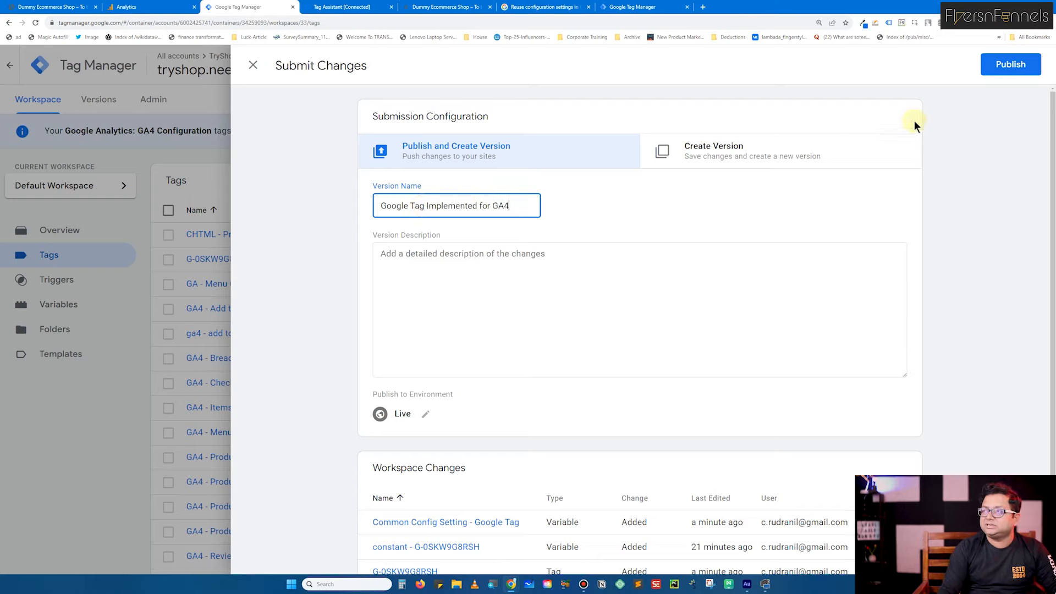
pyautogui.click(1012, 64)
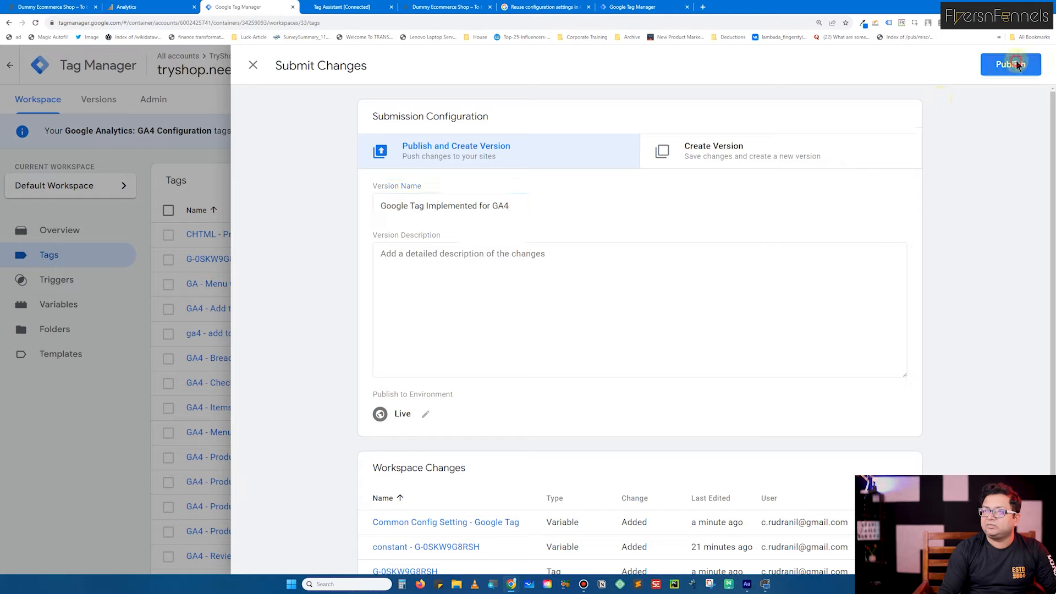